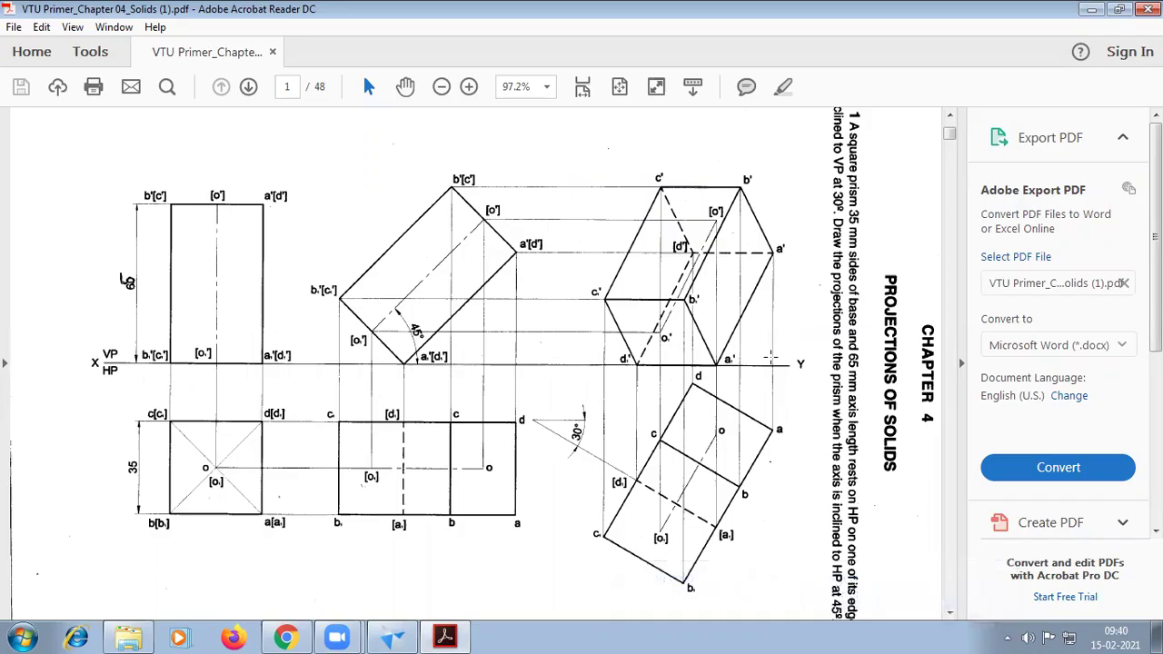
Step: Switch to the Solid Edge draft and insert a new blank sheet after Sheet2
click(392, 638)
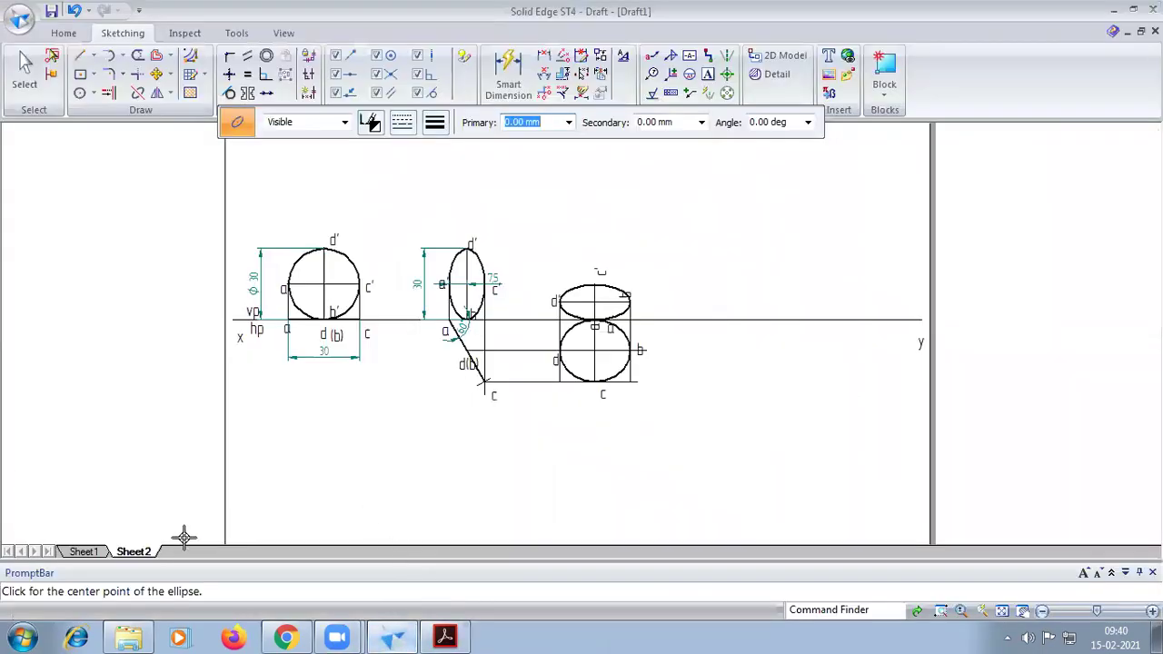
right_click(138, 550)
click(215, 445)
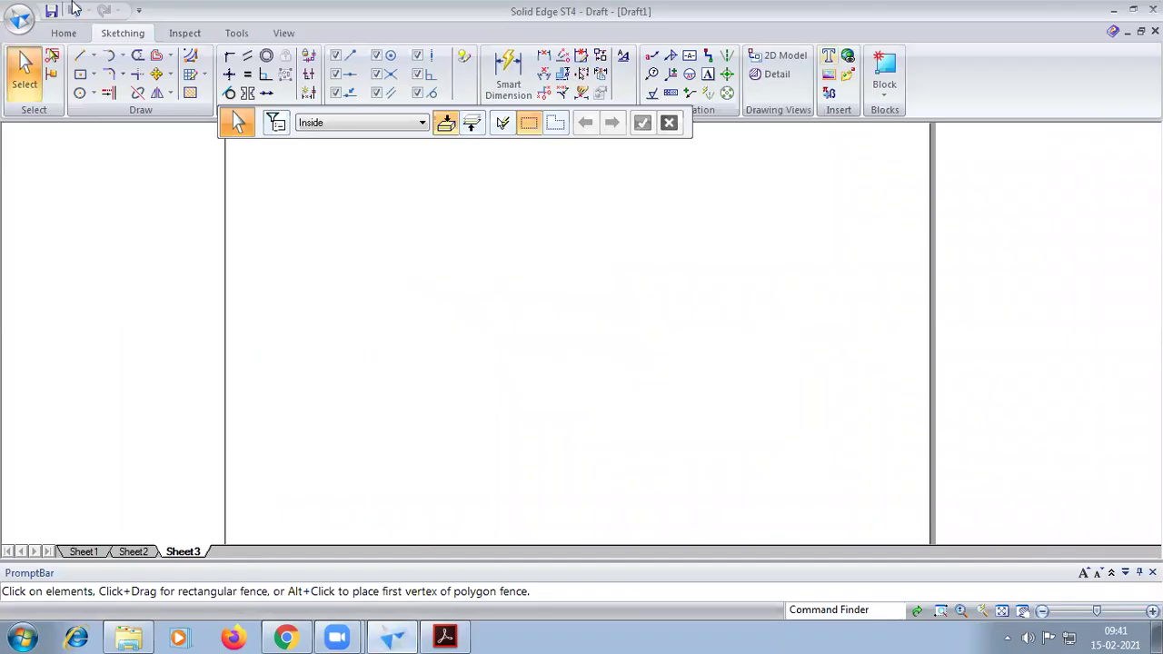
Step: Draw a horizontal reference line across nearly the full width of the sheet with a 0.35 mm line width
click(86, 57)
click(435, 123)
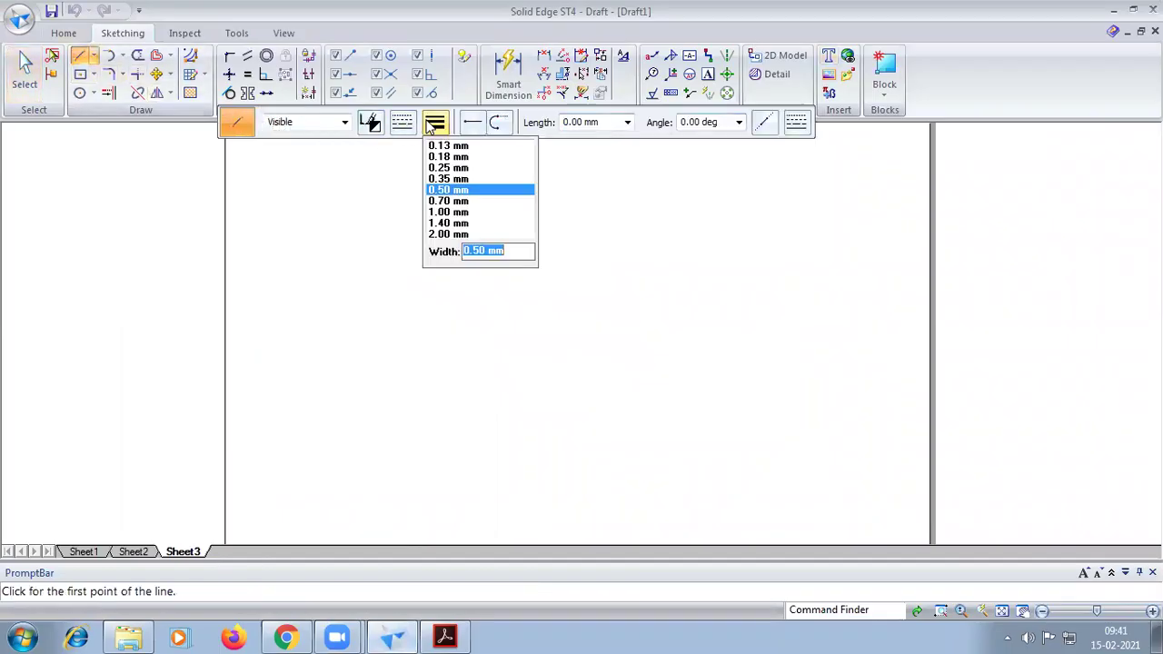
click(454, 178)
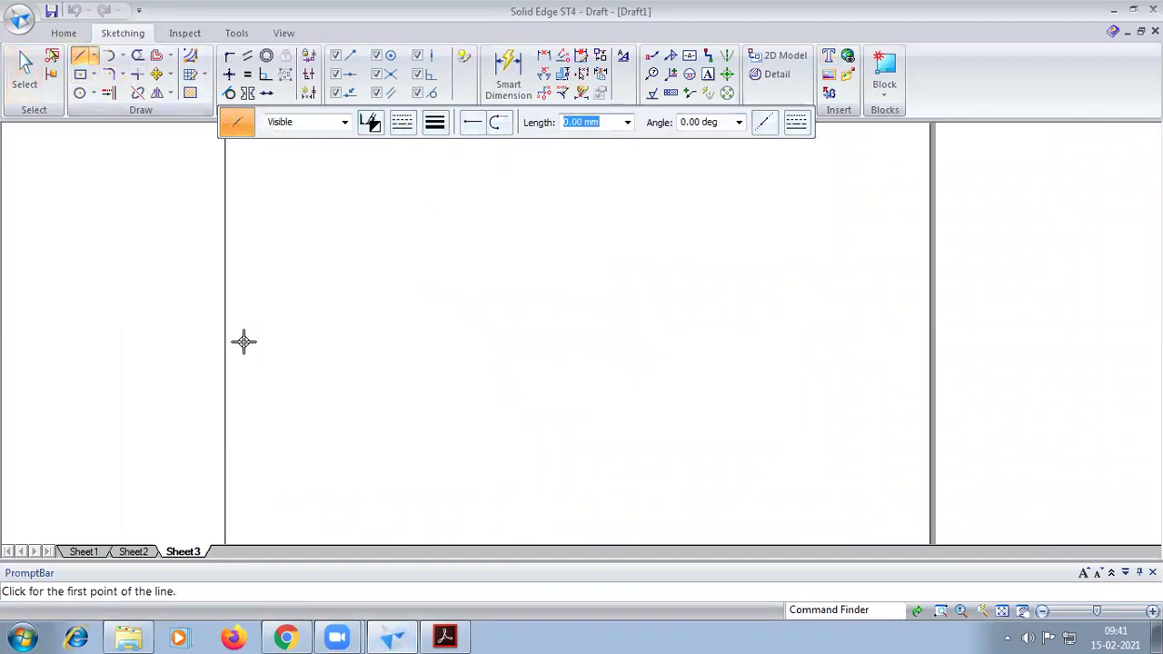
click(895, 345)
Step: Label the reference line with x and y at its ends, and vp above and hp below it near x
click(707, 74)
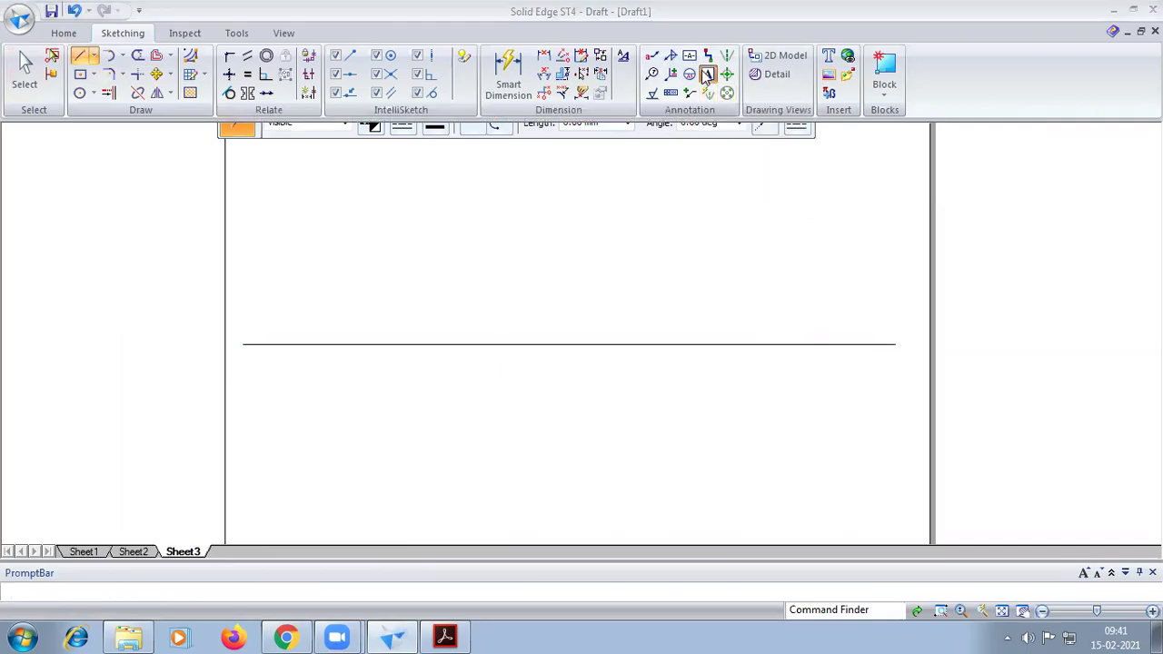
click(233, 353)
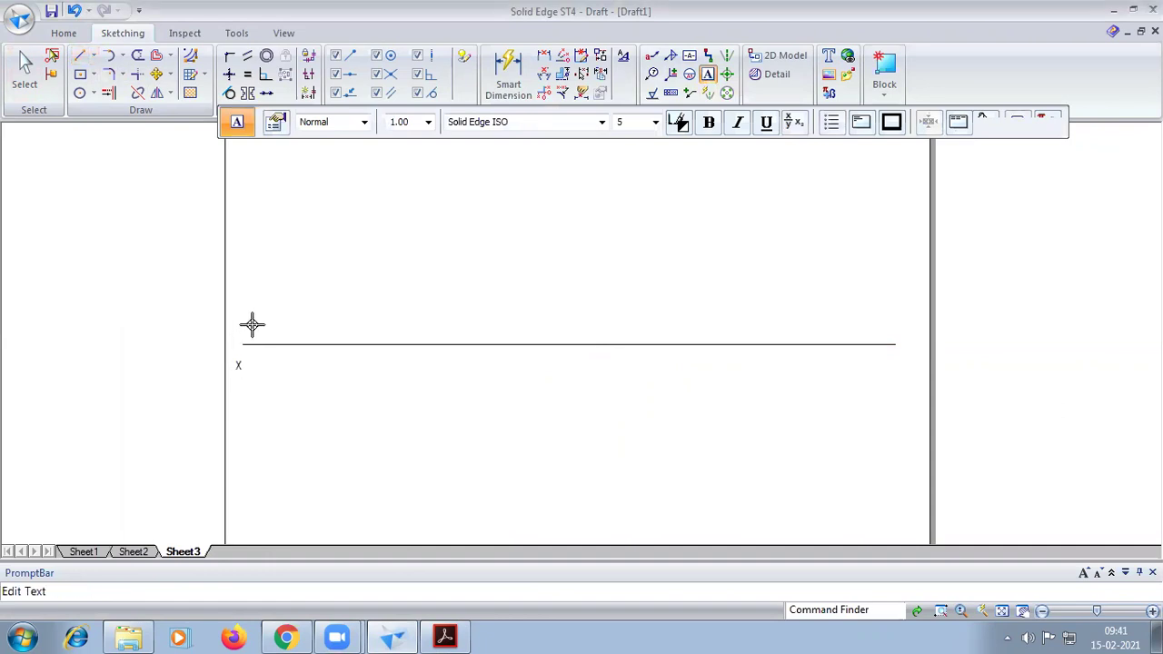
click(254, 352)
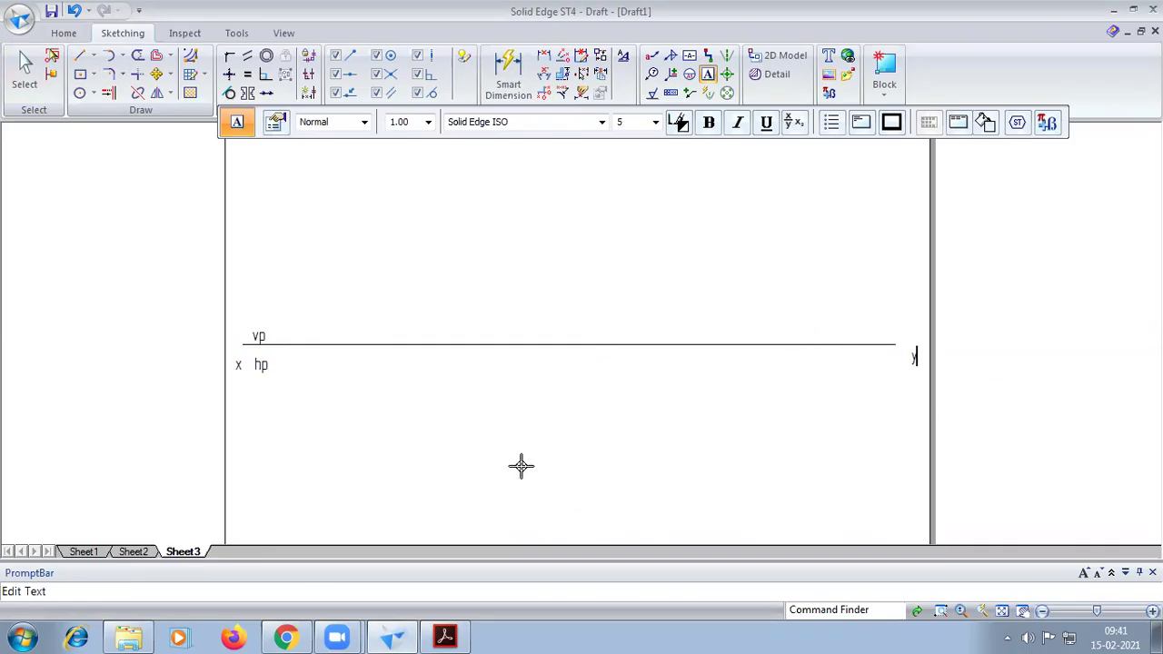
Step: After checking the PDF figure, draw an upright 35 mm by 35 mm square below the reference line near x, with a 0.50 mm line width
click(81, 74)
click(446, 637)
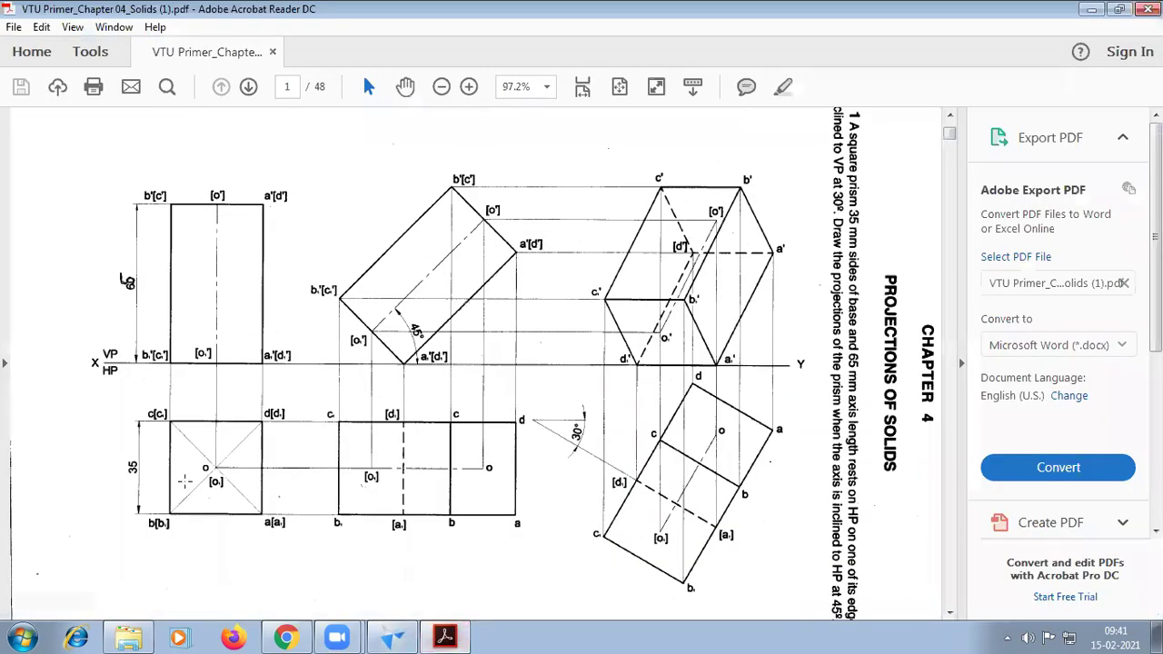
click(392, 637)
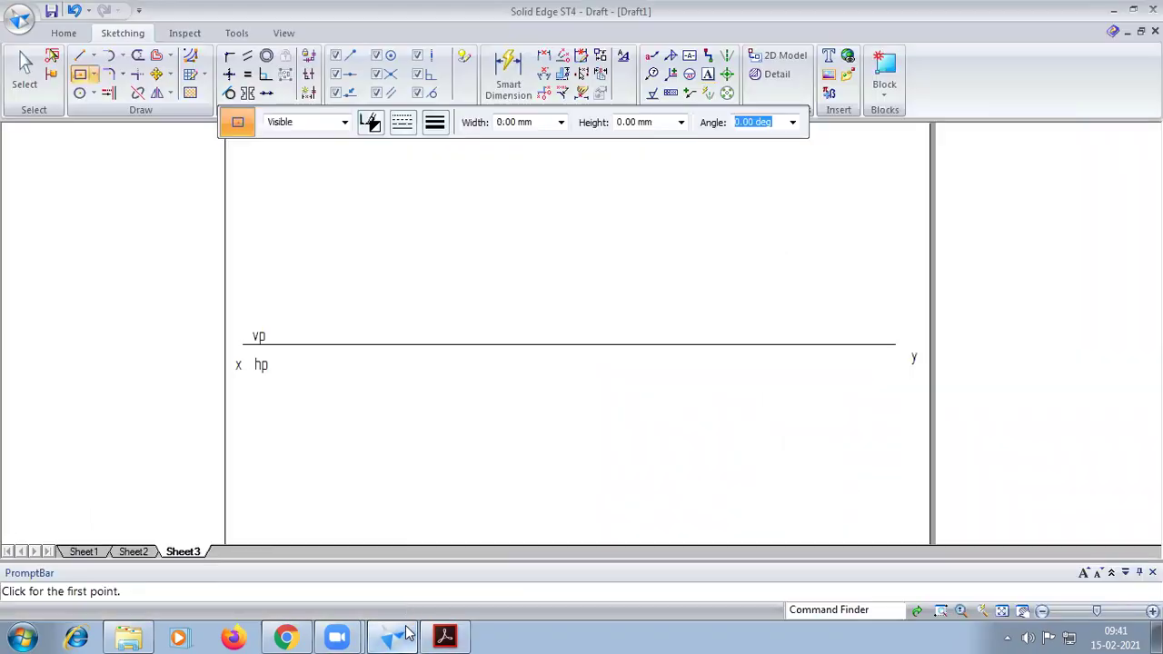
text(35)
key(Tab)
text(35)
key(Tab)
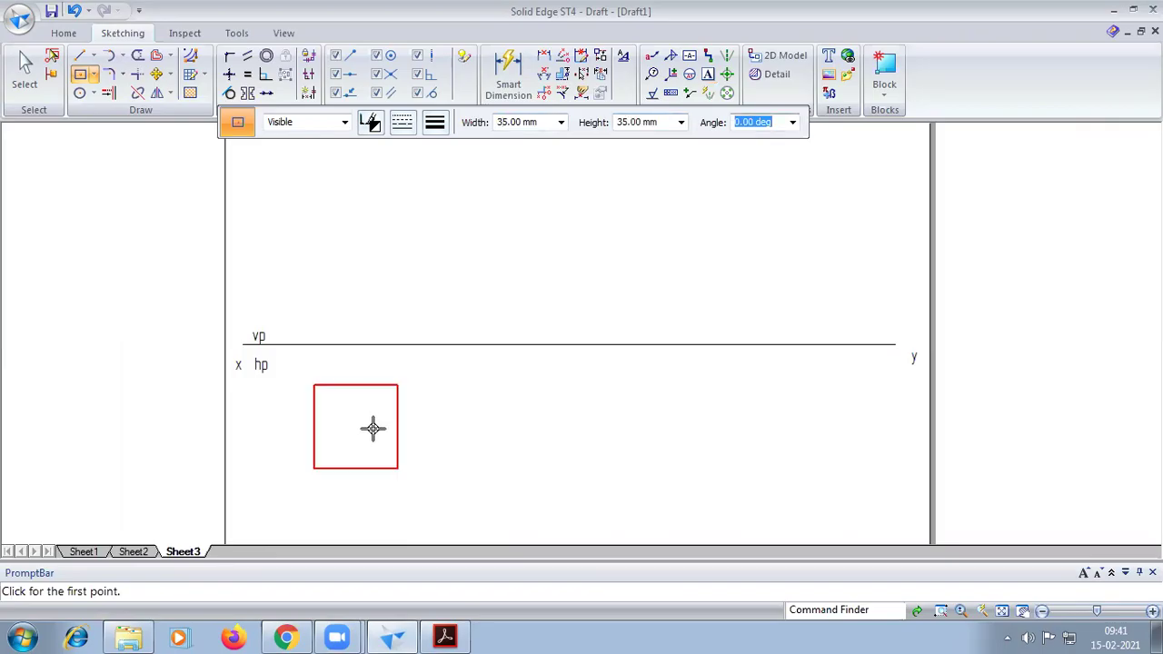
click(434, 122)
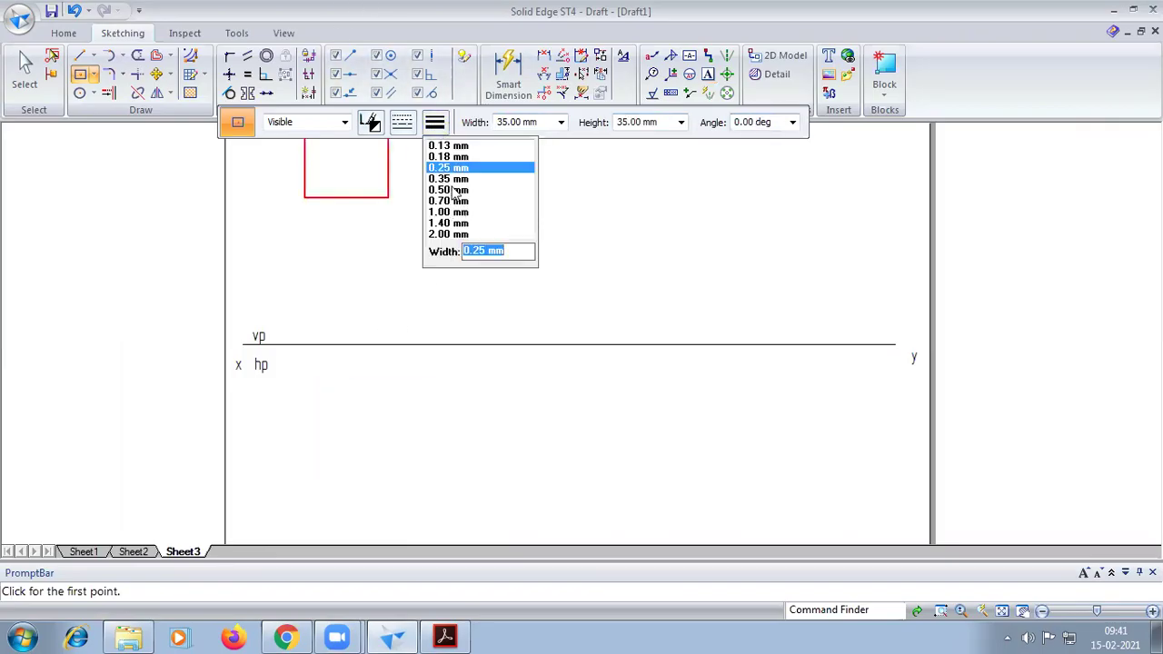
click(449, 190)
click(348, 434)
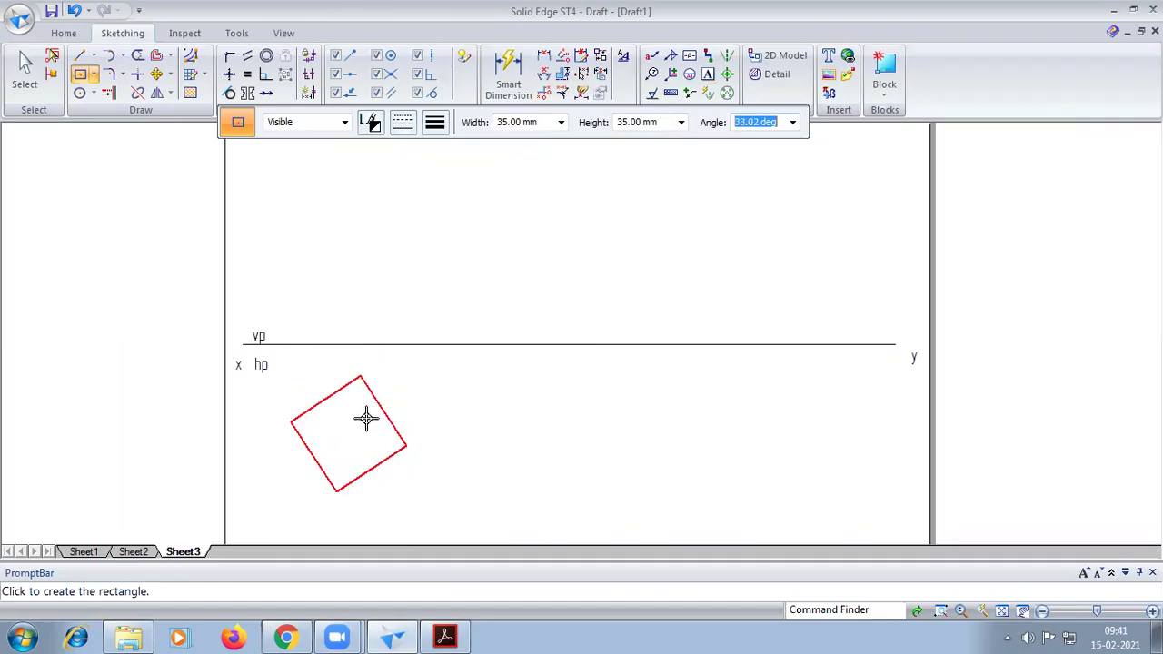
click(366, 436)
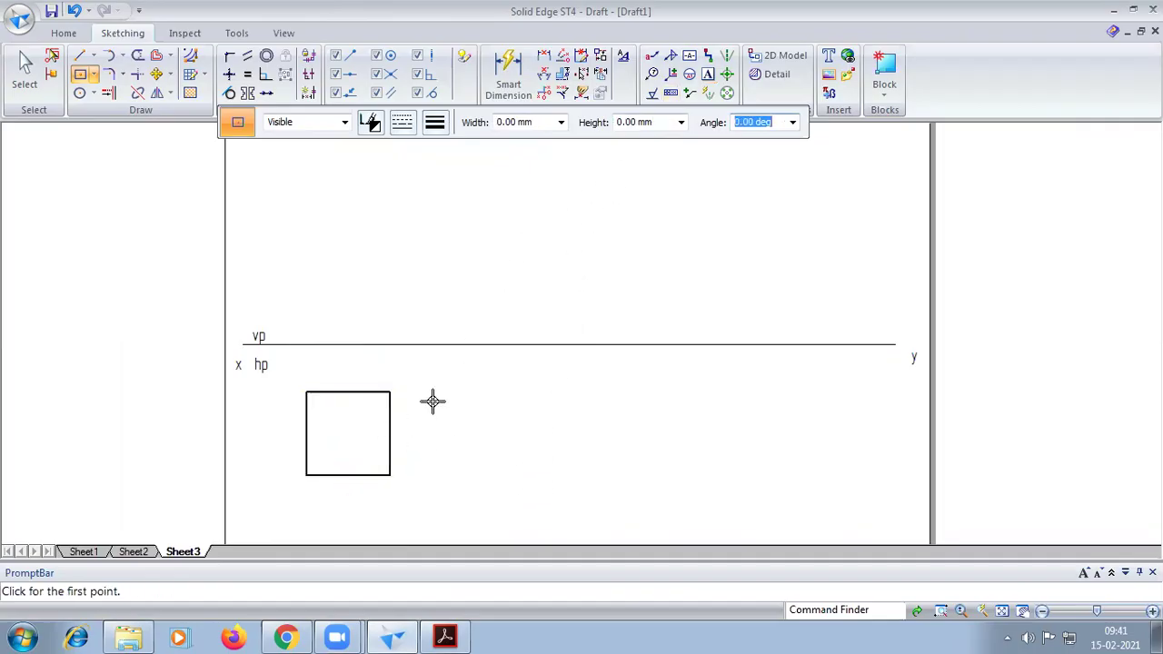
Step: Draw both diagonals of the square as thin lines with a 0.18 mm line width
click(80, 61)
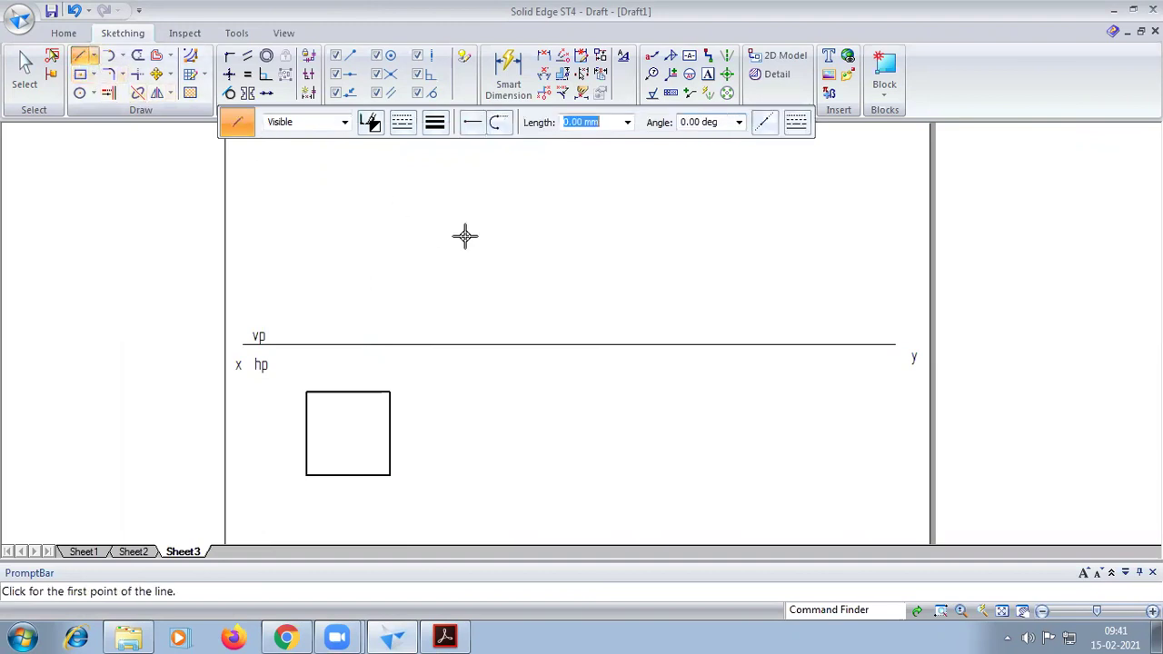
click(435, 122)
click(447, 156)
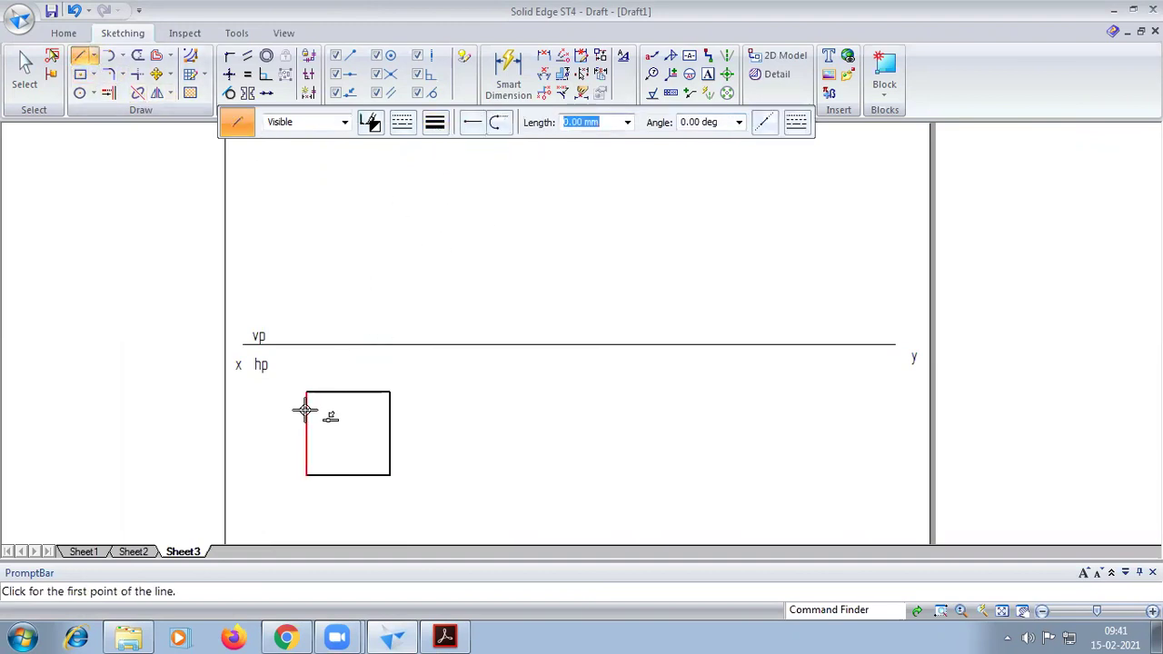
click(306, 393)
click(390, 474)
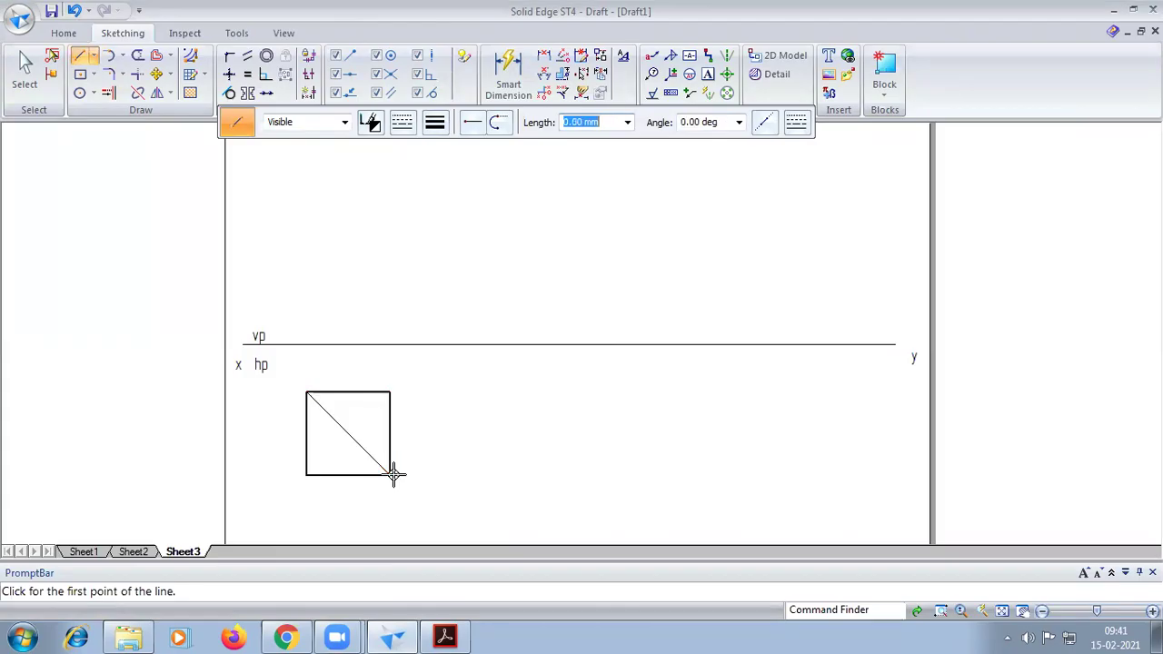
click(307, 474)
click(389, 392)
right_click(384, 394)
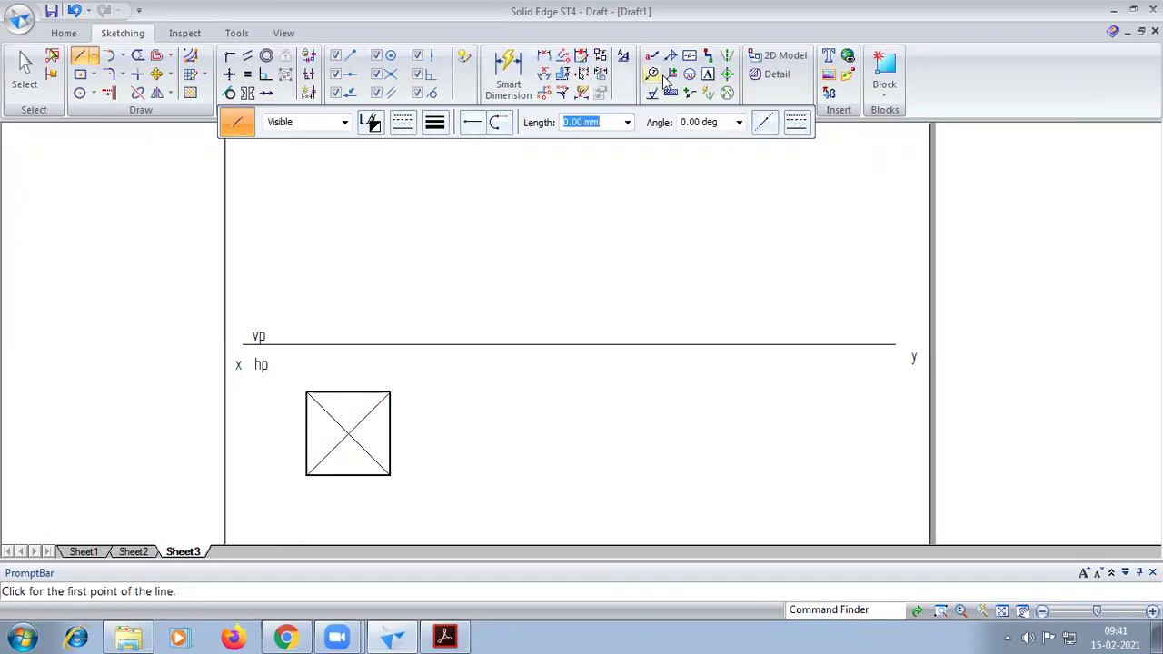
Step: Dimension the length of the square's left side, placing the dimension outside the square
click(707, 73)
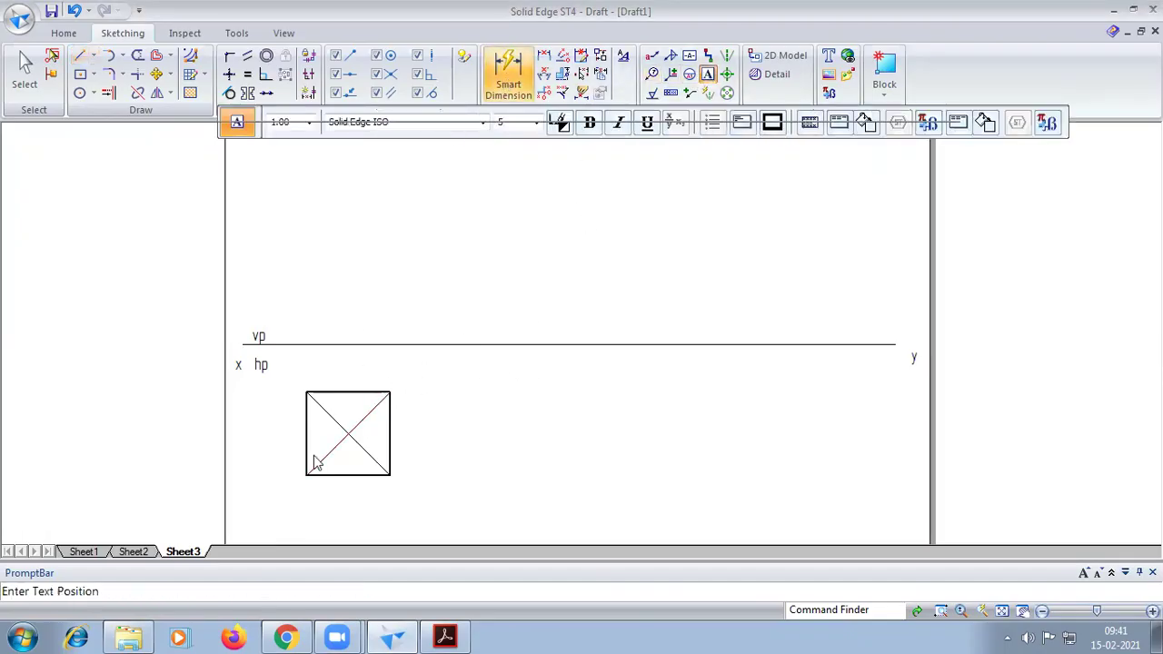
key(d)
click(306, 445)
click(268, 445)
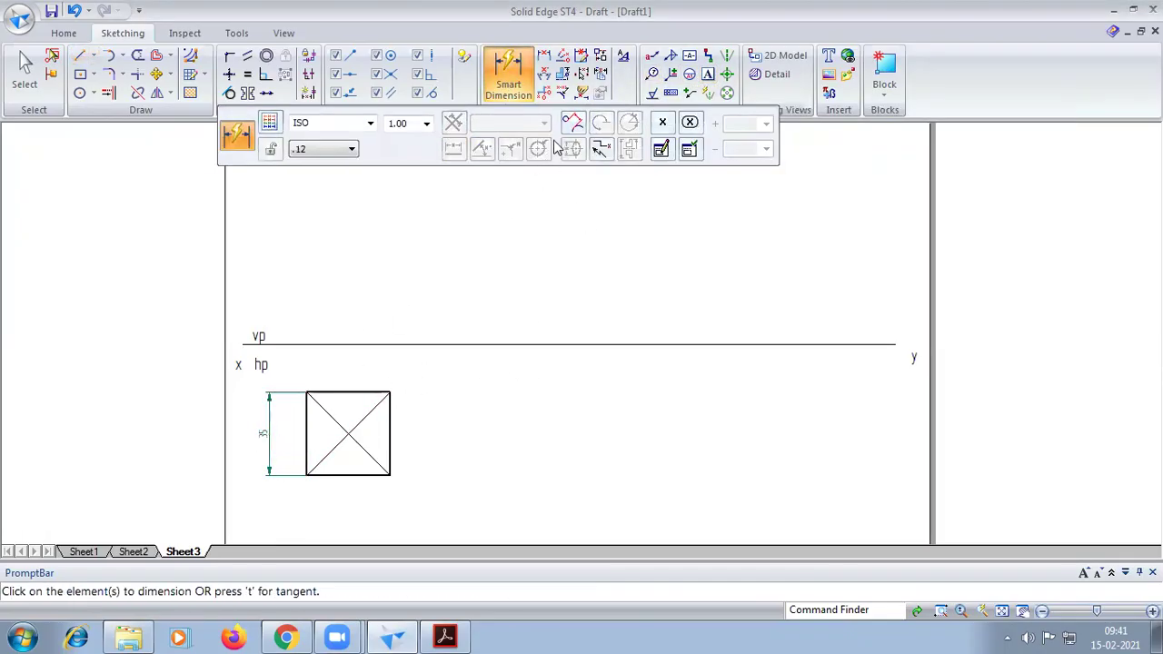
Step: Label the square's corners a, b, c and d, starting at the upper-left corner and going counter-clockwise
click(707, 73)
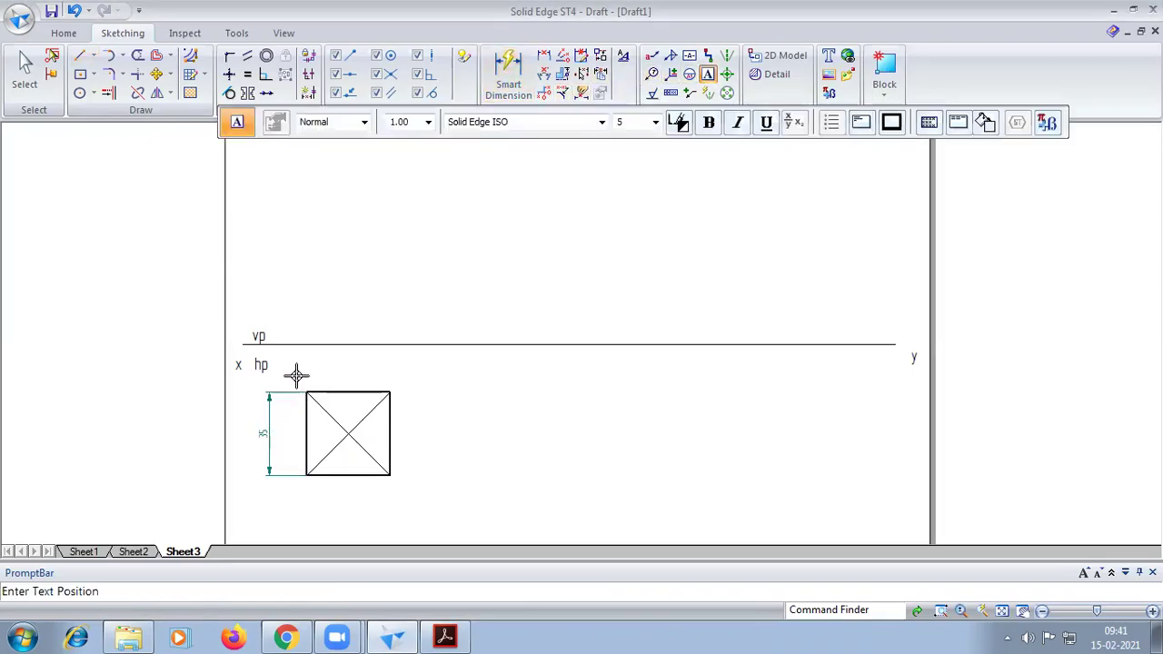
click(297, 375)
text(a)
click(298, 472)
text(b)
click(391, 474)
text(c)
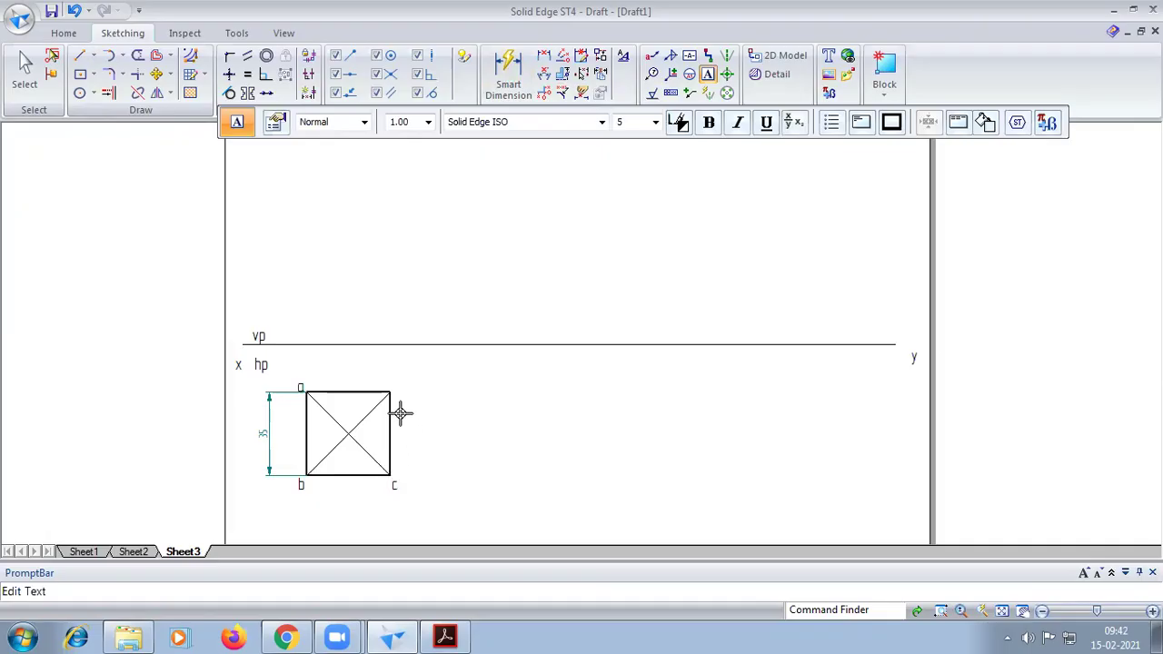
click(396, 382)
text(d)
Step: Add the labels (a1), (b1), (c1) and (d1) beside the corner letters, and o and (o1) beside the square's centre
click(280, 373)
click(282, 472)
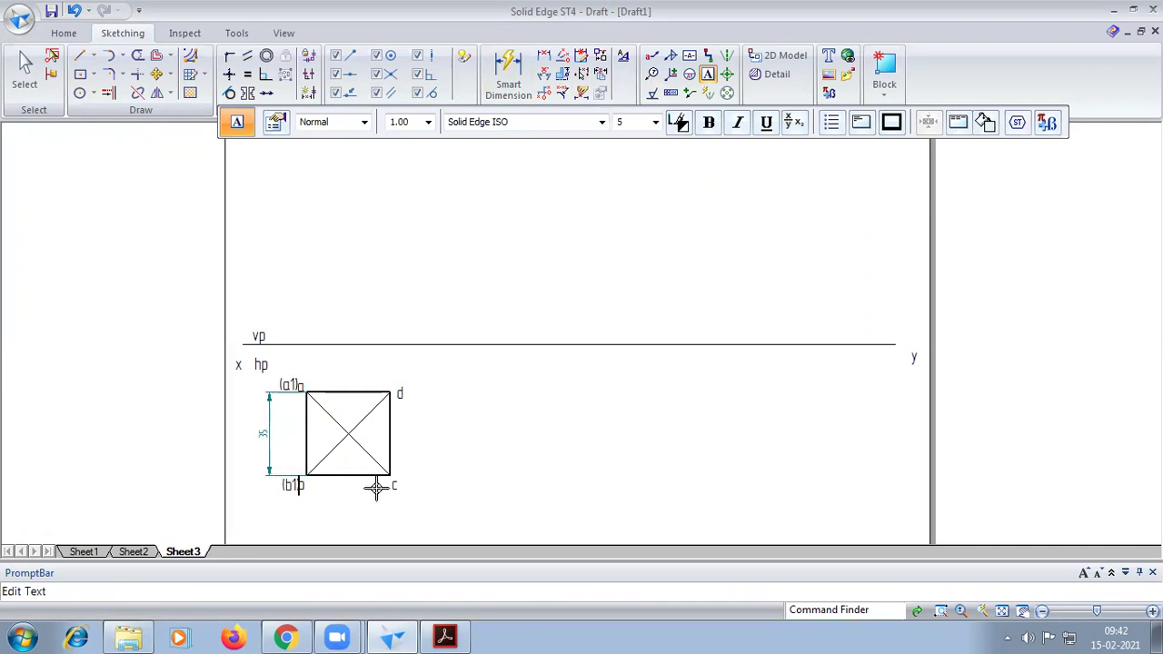
text(c1))
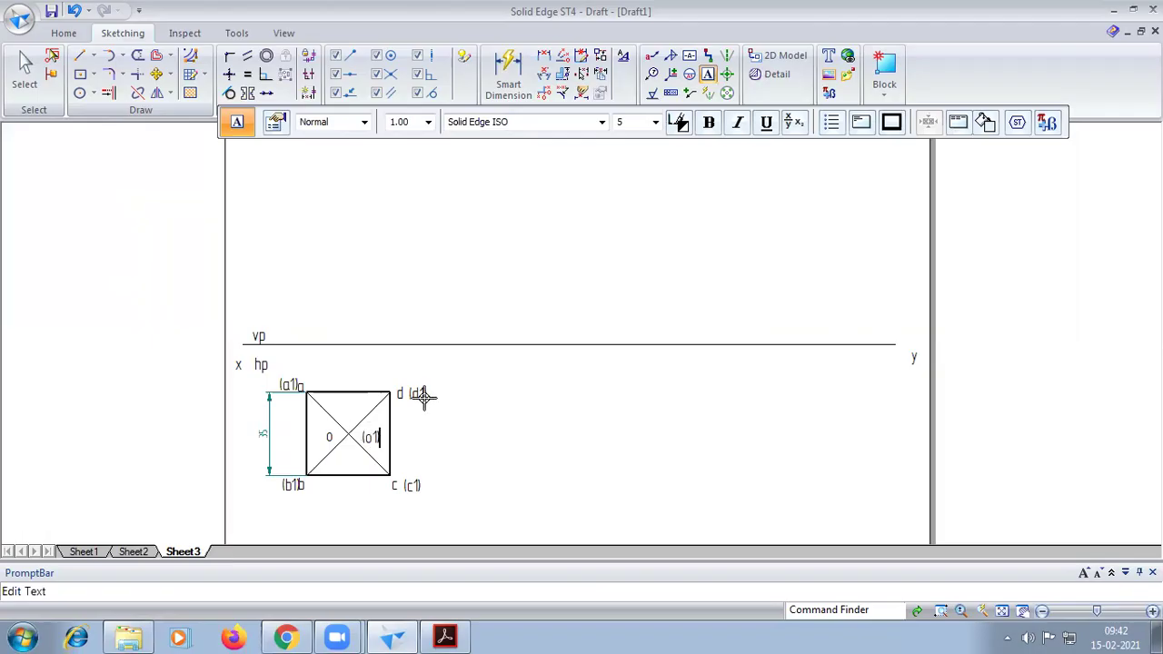
Step: Draw 0.13 mm vertical projection lines from corners a and d of the square up to the reference line
click(79, 55)
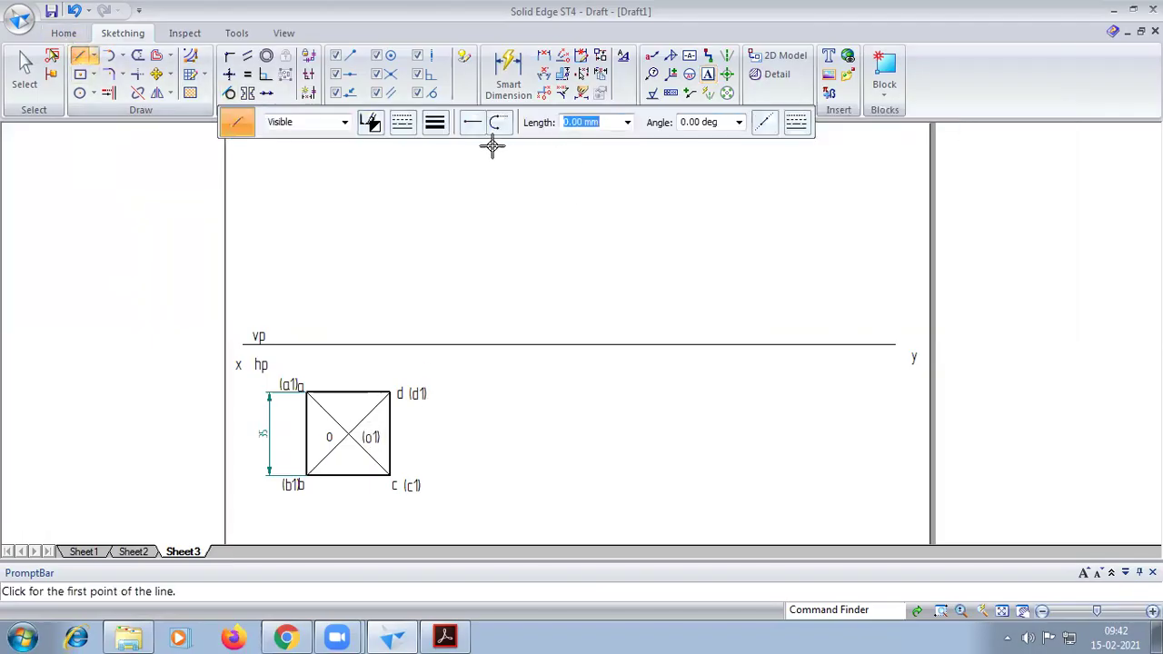
click(434, 121)
click(306, 392)
click(306, 345)
right_click(355, 355)
click(389, 393)
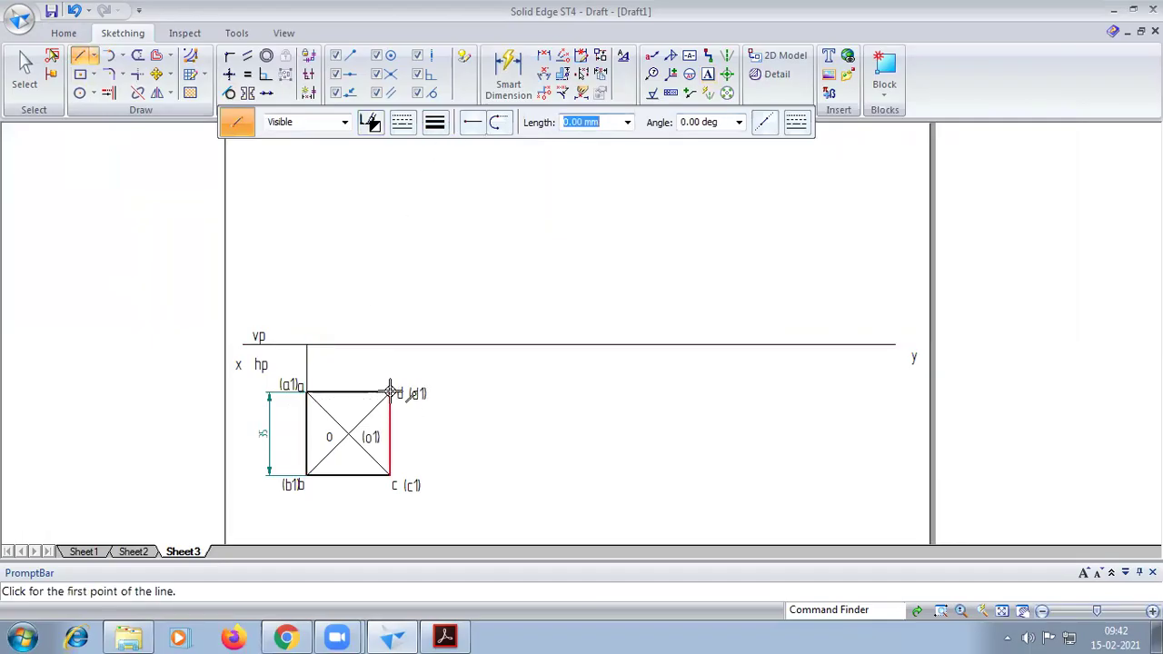
click(390, 345)
right_click(388, 348)
Step: Draw a vertical projection line from the intersection of the diagonals up to the reference line
scroll(345, 435, up, 3)
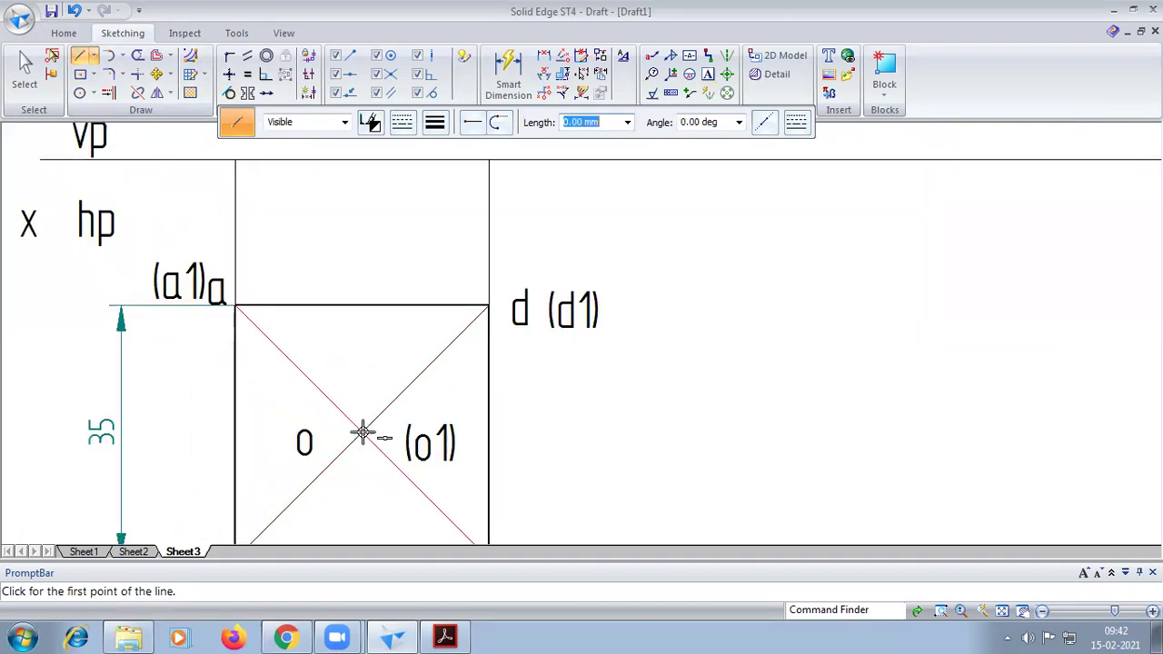
scroll(357, 429, up, 3)
click(334, 443)
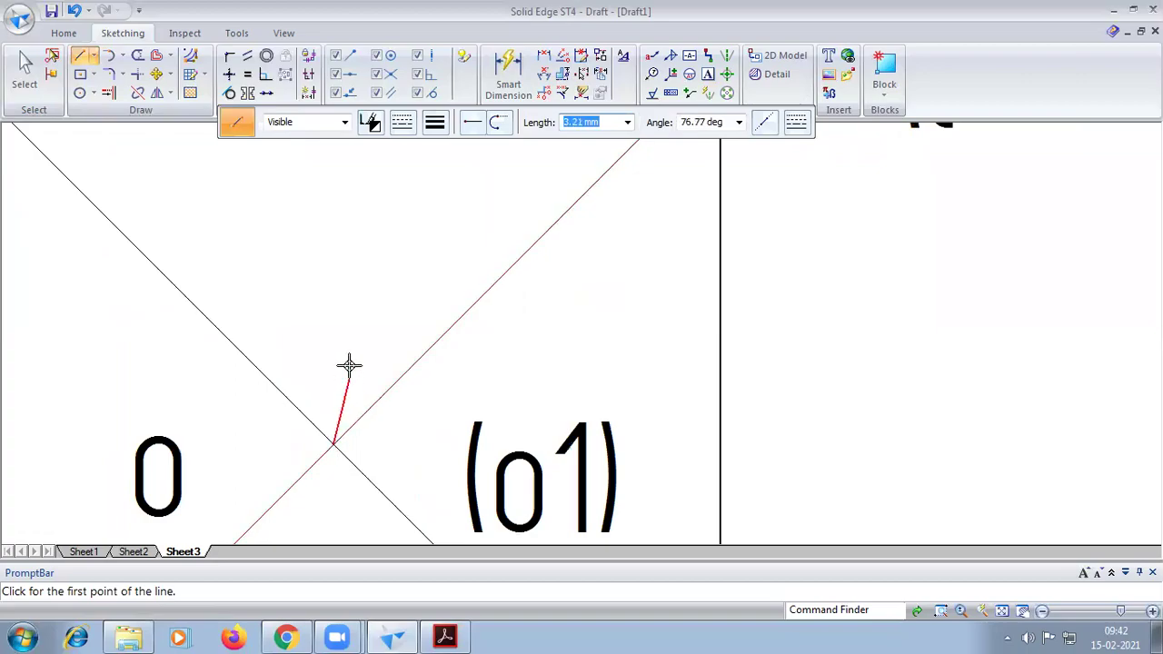
click(1002, 611)
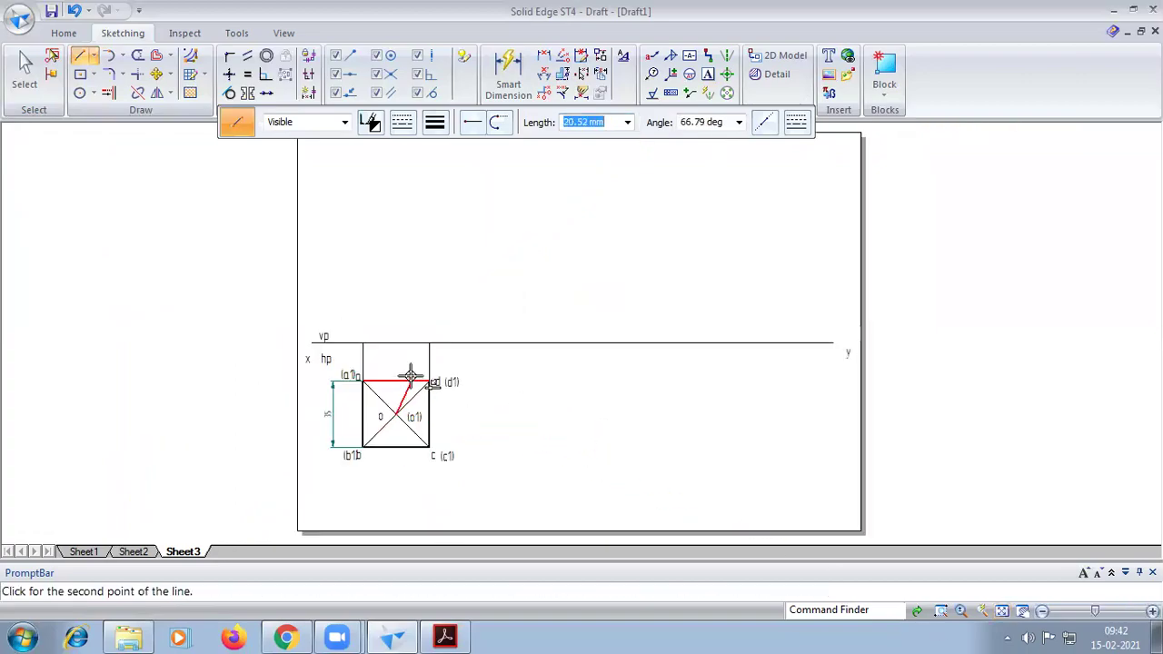
click(398, 344)
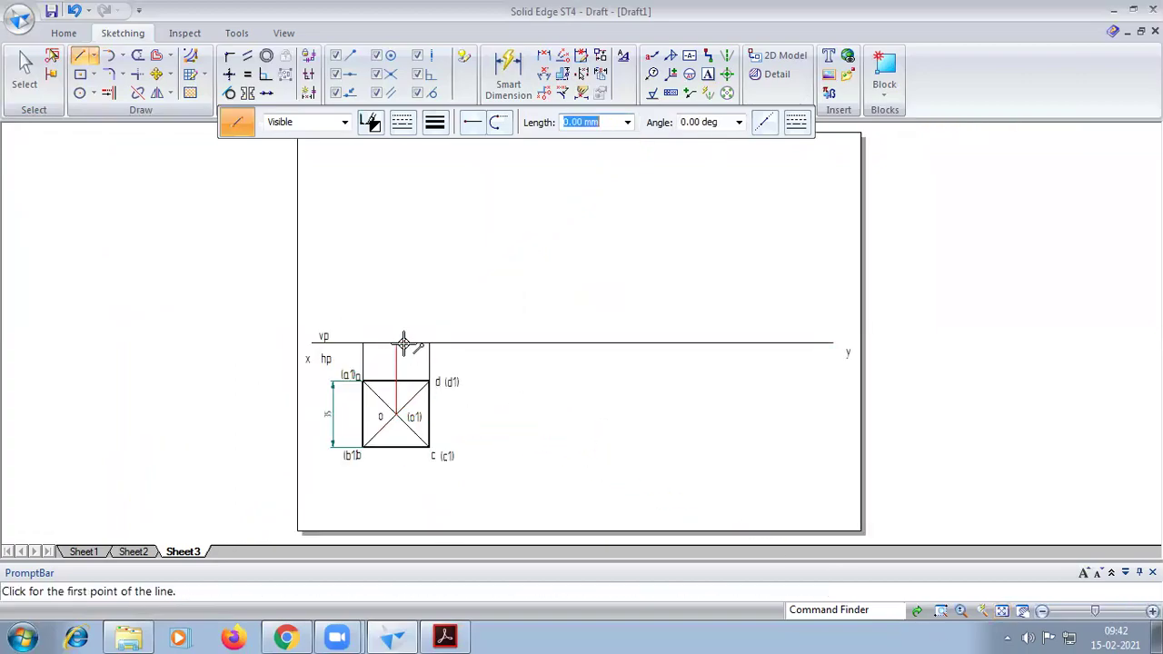
Step: After checking the PDF figure, draw the prism axis as a 65 mm vertical Chain line, 0.50 mm wide, upward from the centre projector's end on the reference line
click(444, 636)
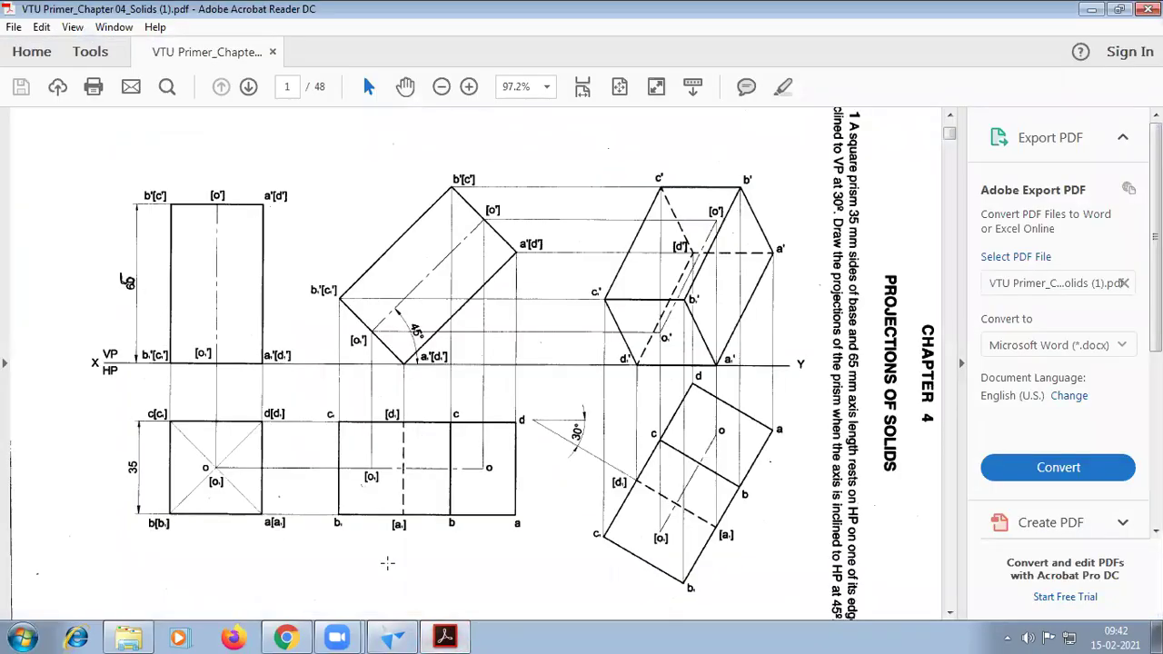
click(392, 638)
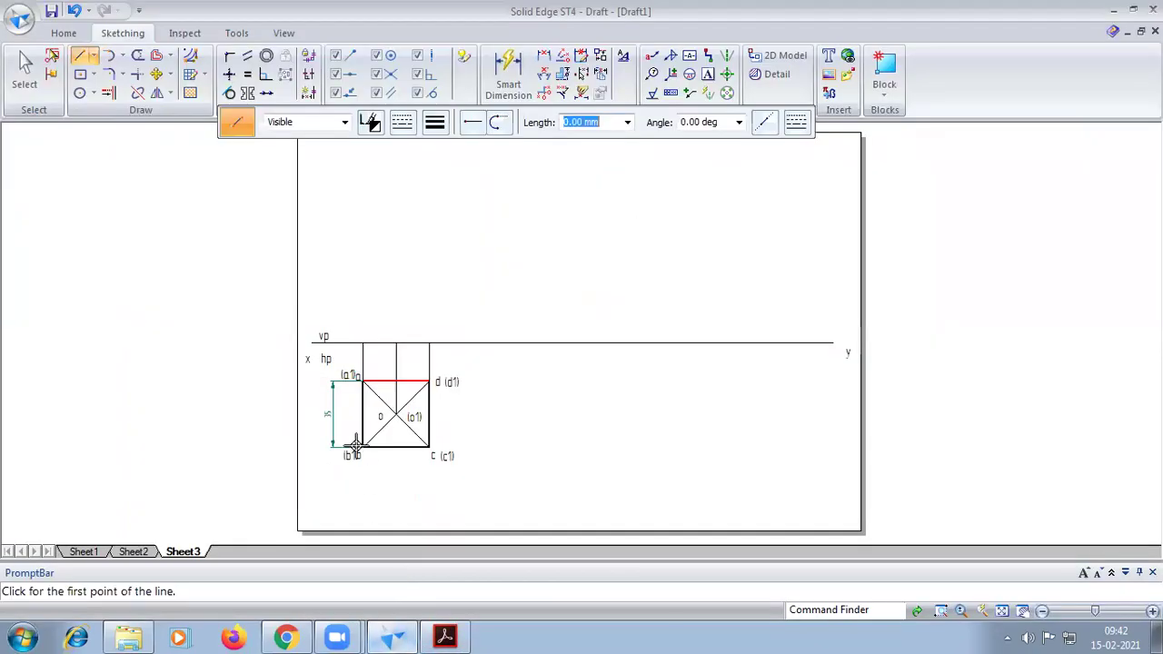
click(436, 124)
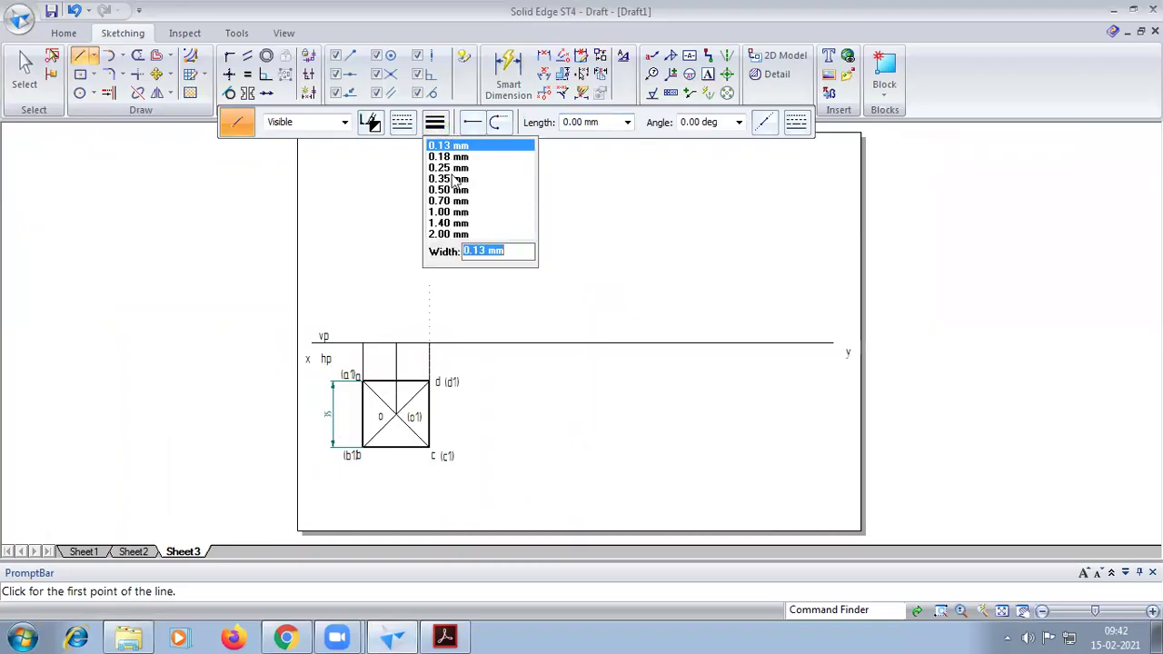
click(402, 122)
click(417, 176)
click(405, 123)
click(436, 125)
click(448, 190)
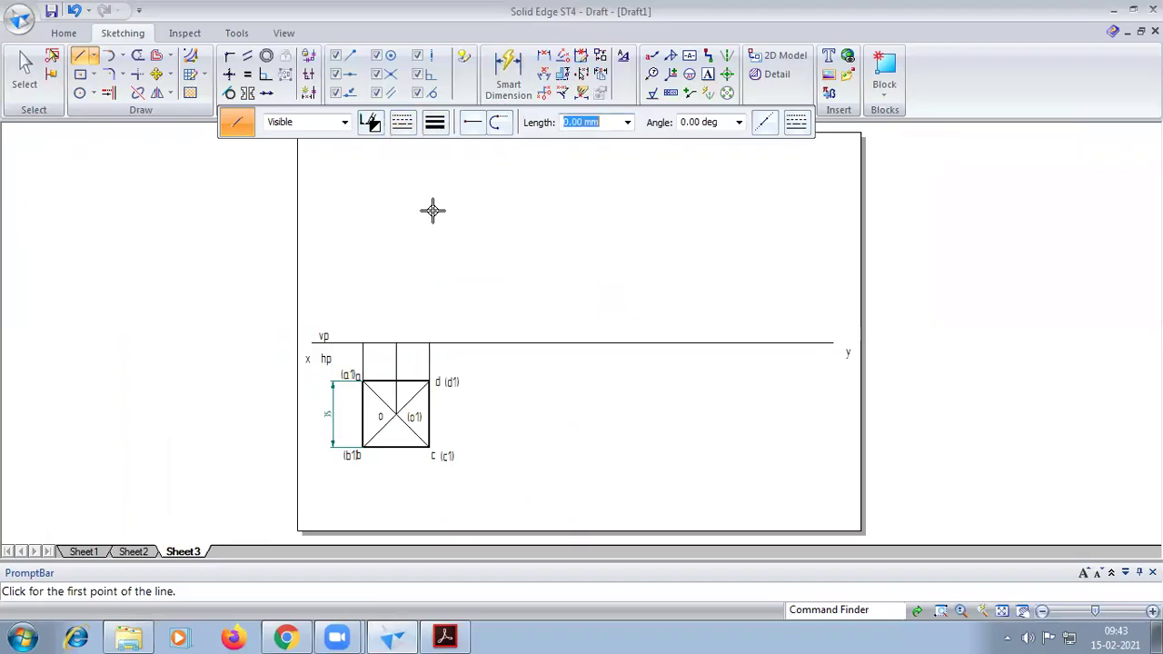
scroll(412, 267, up, 3)
scroll(389, 408, down, 2)
click(382, 412)
text(65)
key(Tab)
key(Return)
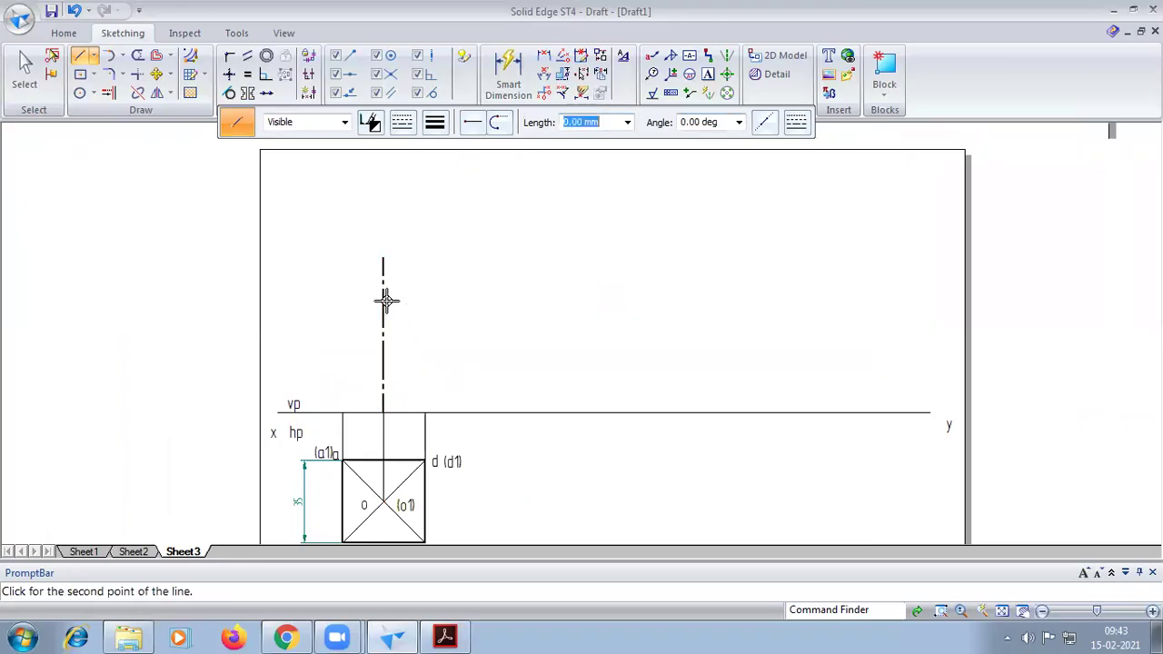
Step: Draw a solid 0.50 mm wide vertical edge, 65 mm long, upward from the reference-line end of corner a's projector
click(402, 122)
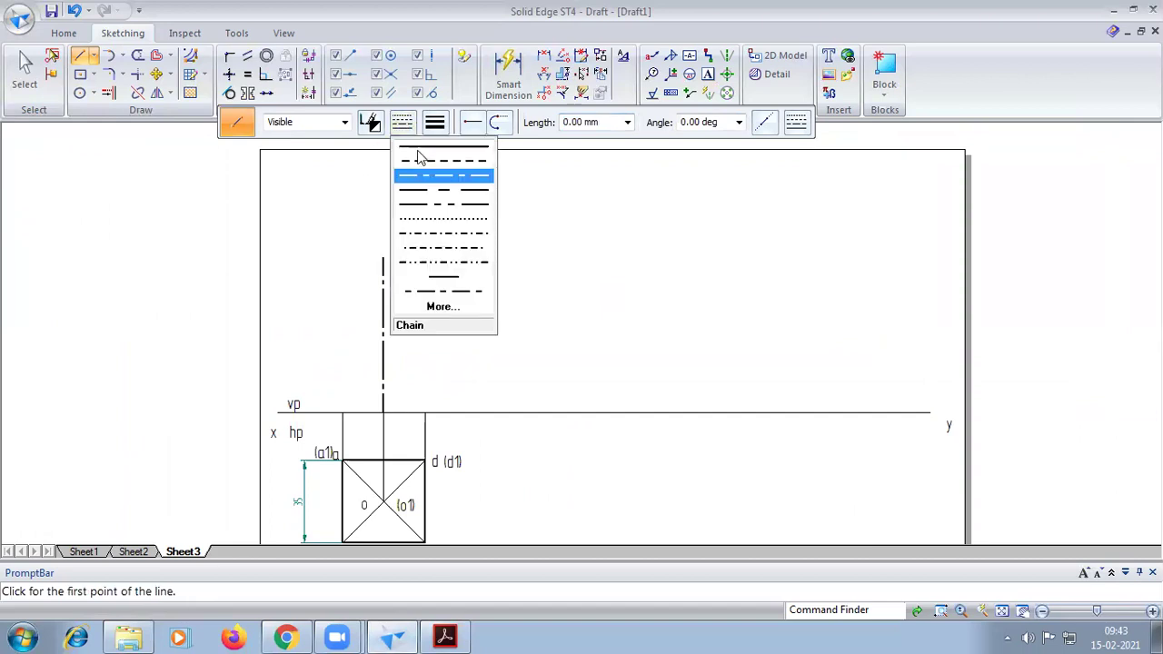
click(420, 158)
click(434, 121)
click(445, 189)
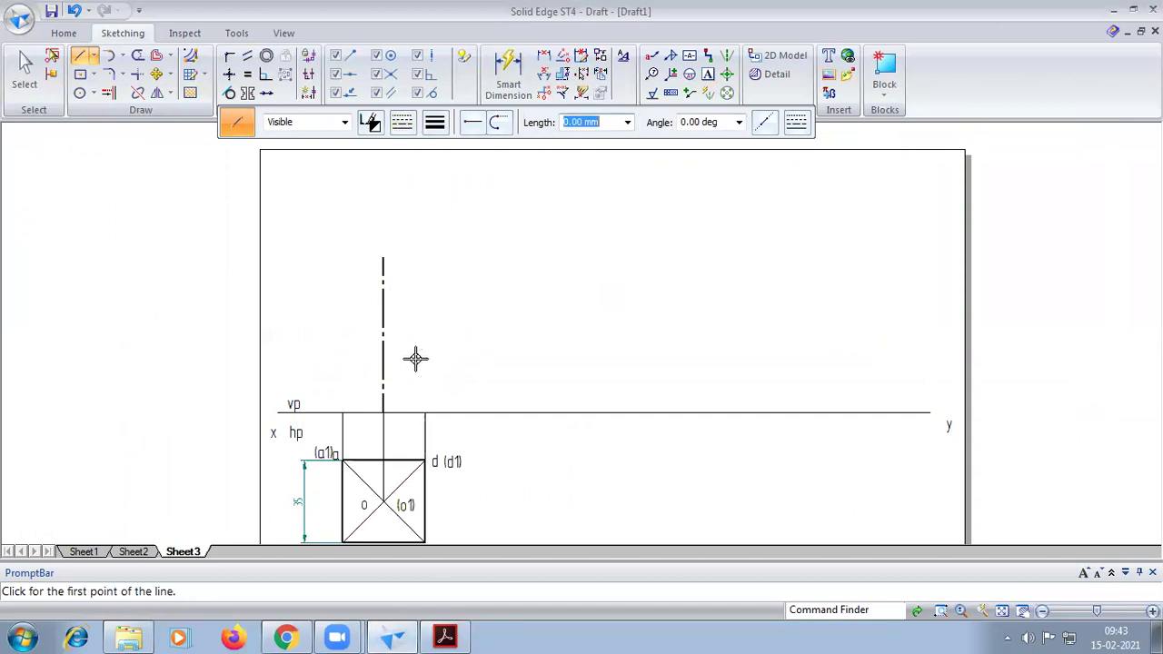
click(343, 412)
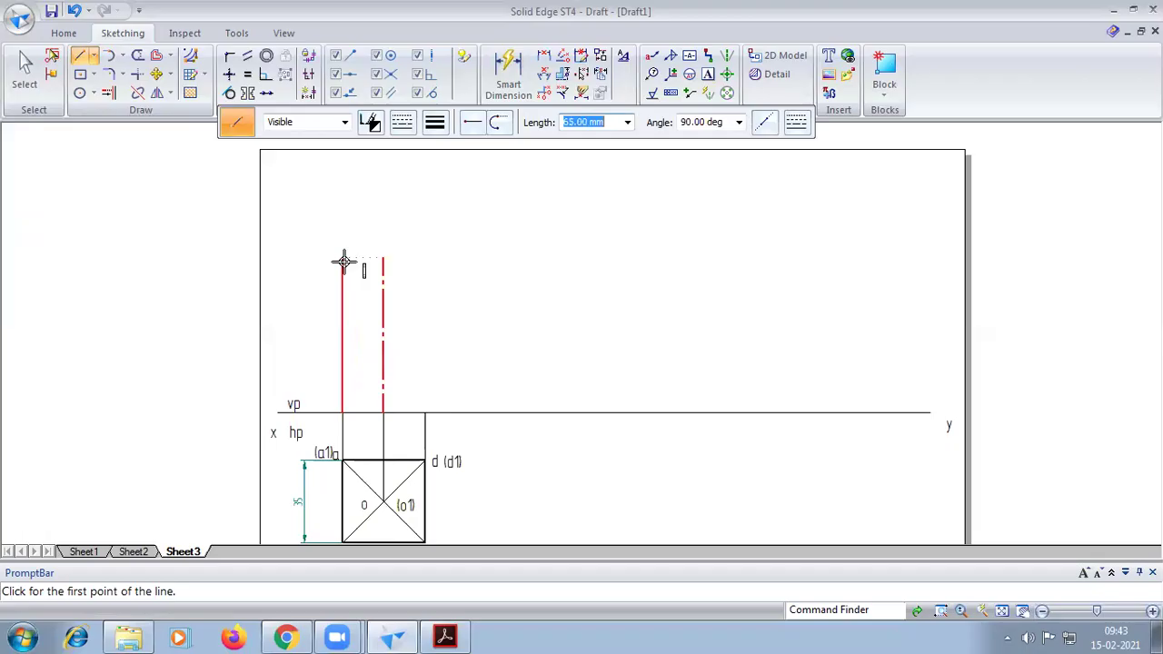
text(65)
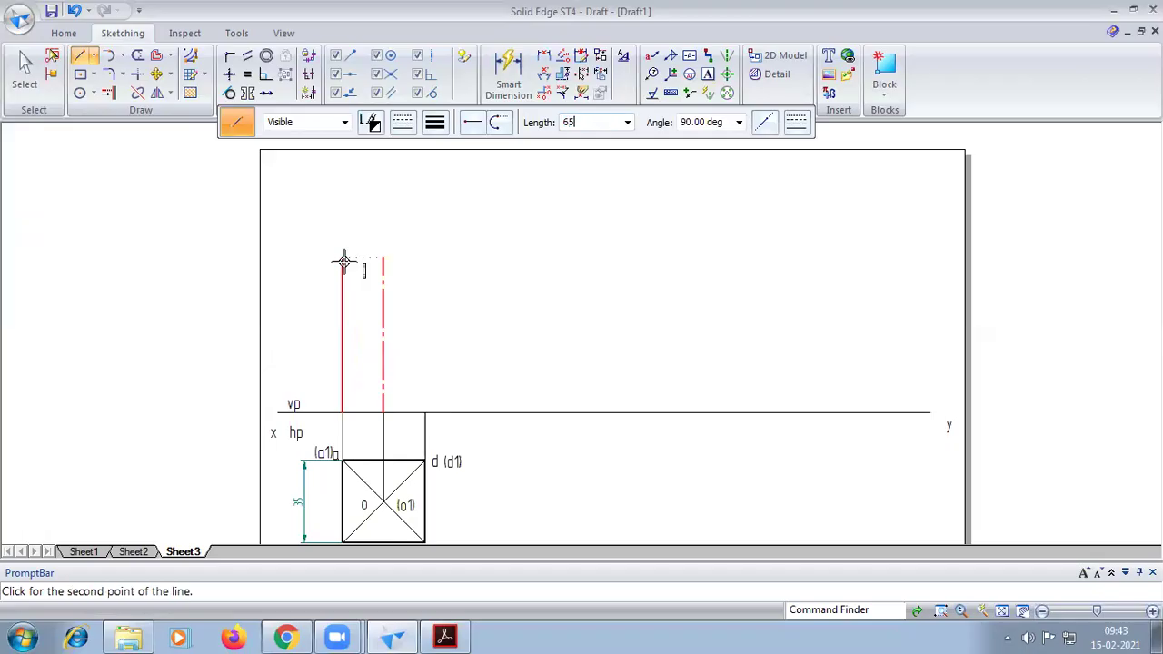
key(Tab)
click(343, 263)
key(Escape)
Step: Draw the matching 65 mm vertical edge upward from the reference-line end of corner d's projector
click(424, 412)
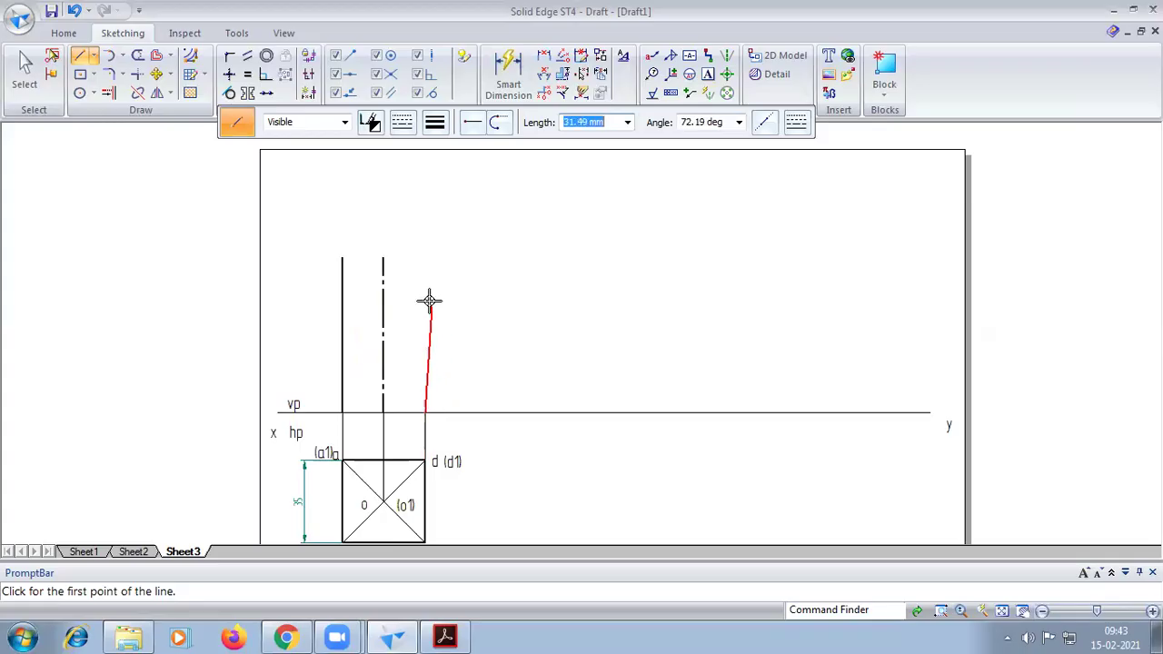
text(65)
key(Tab)
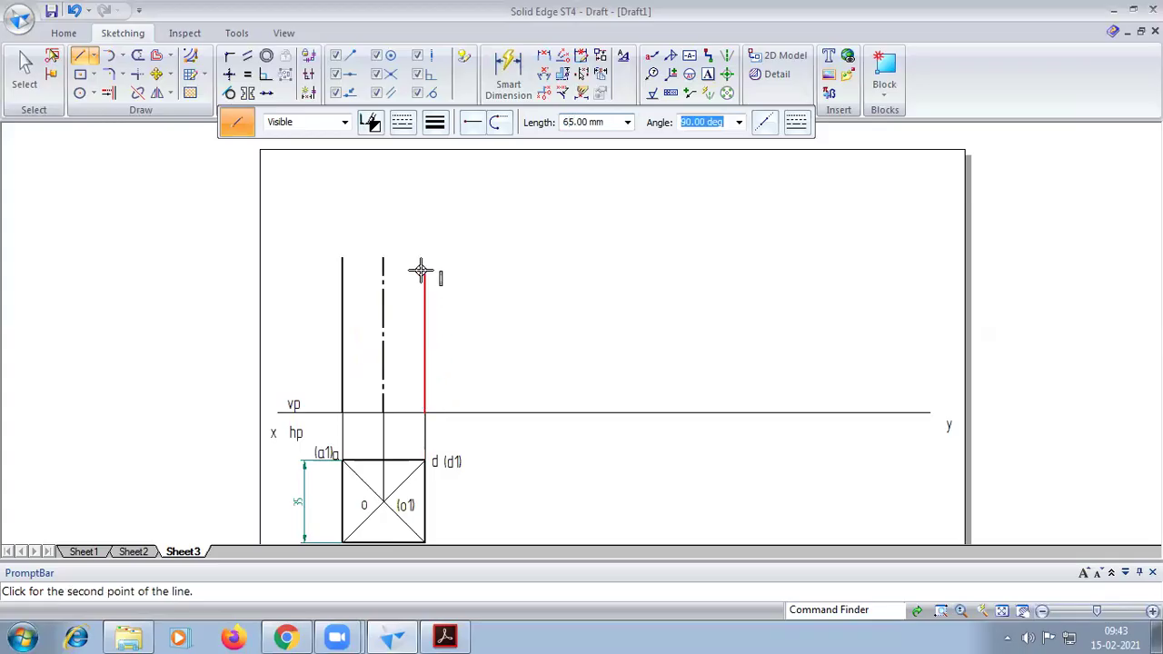
click(421, 269)
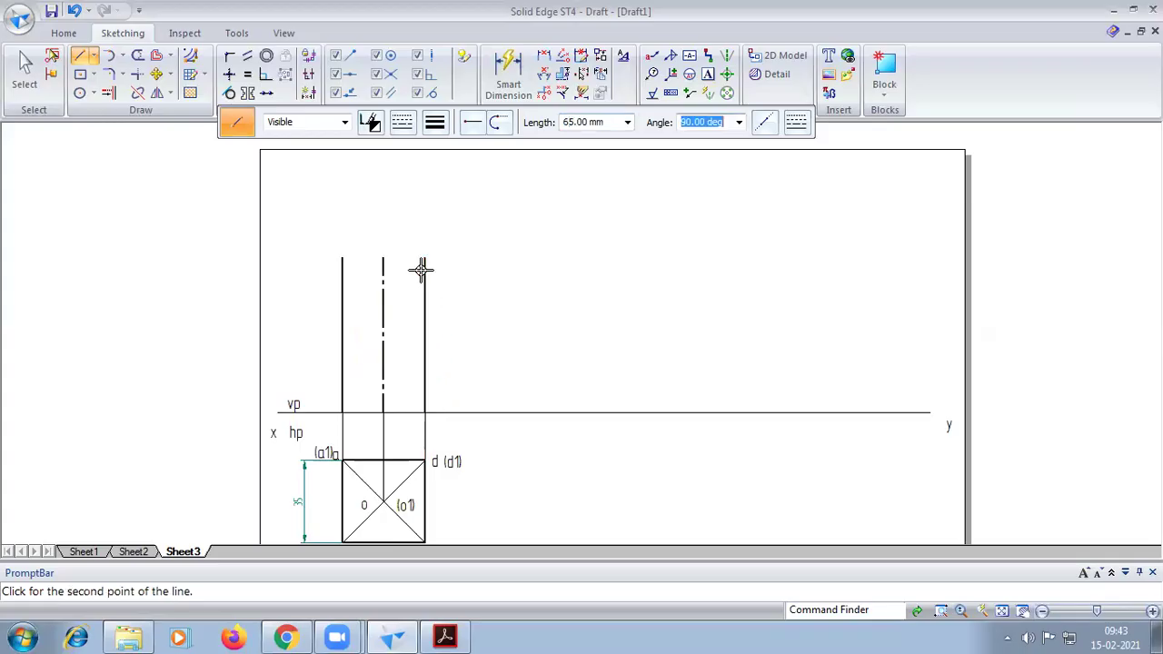
Step: Close the front view rectangle with horizontal edges across the upper ends and along the reference line
click(342, 258)
click(342, 412)
click(422, 412)
right_click(566, 275)
scroll(565, 276, down, 1)
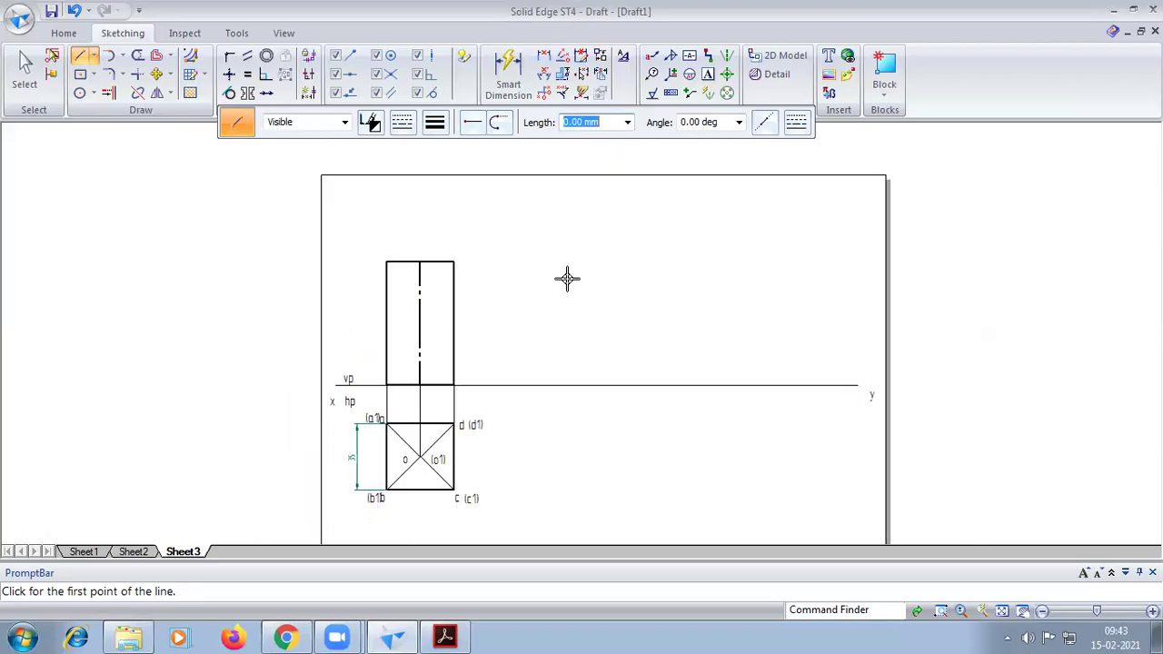
Step: Label the front view's upper corners b' (a') and c' (d'), its base corners b1' (a1') and c1' (d1'), and the axis ends (o') and (O1')
click(708, 74)
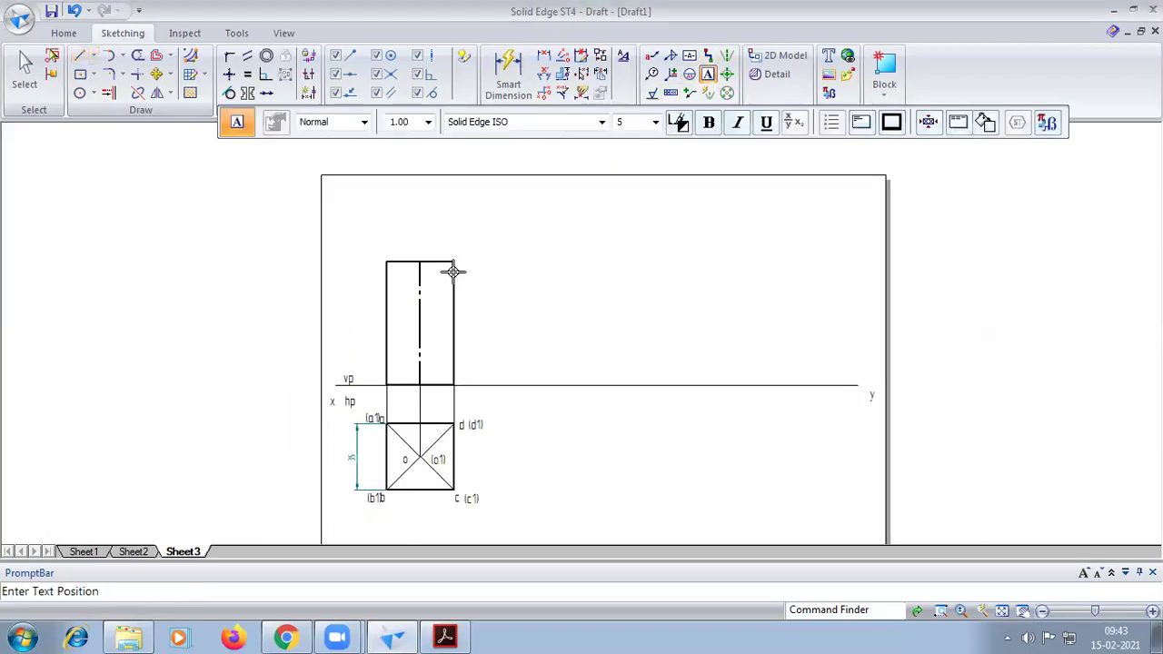
click(373, 250)
text(b')
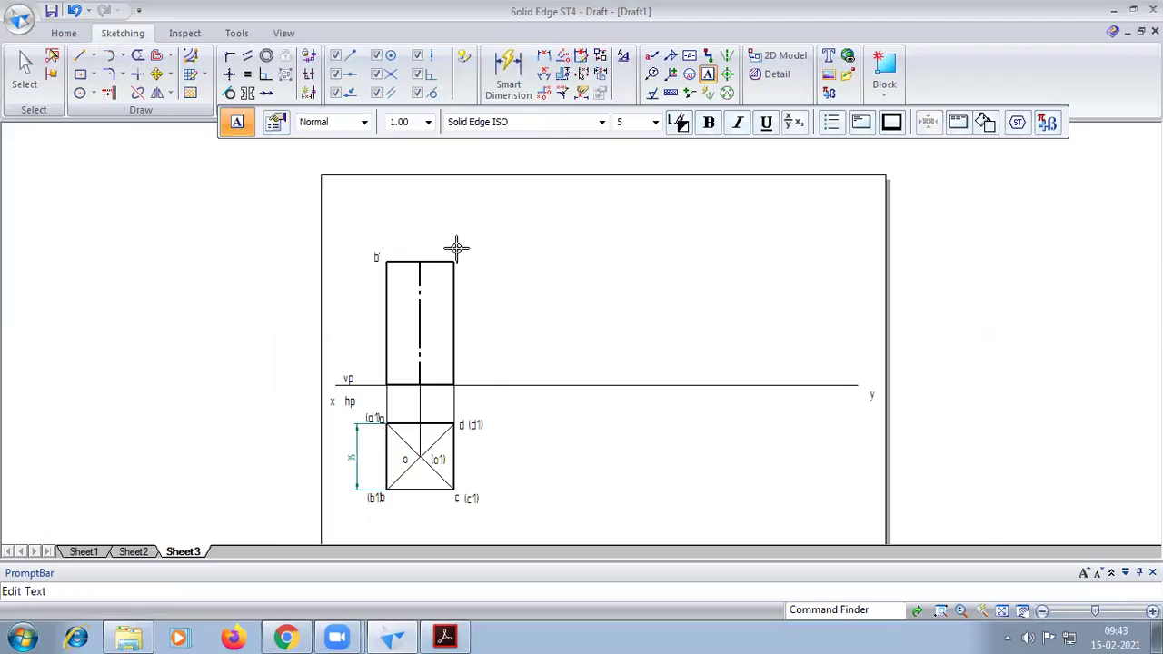
click(458, 250)
text(c' (d)
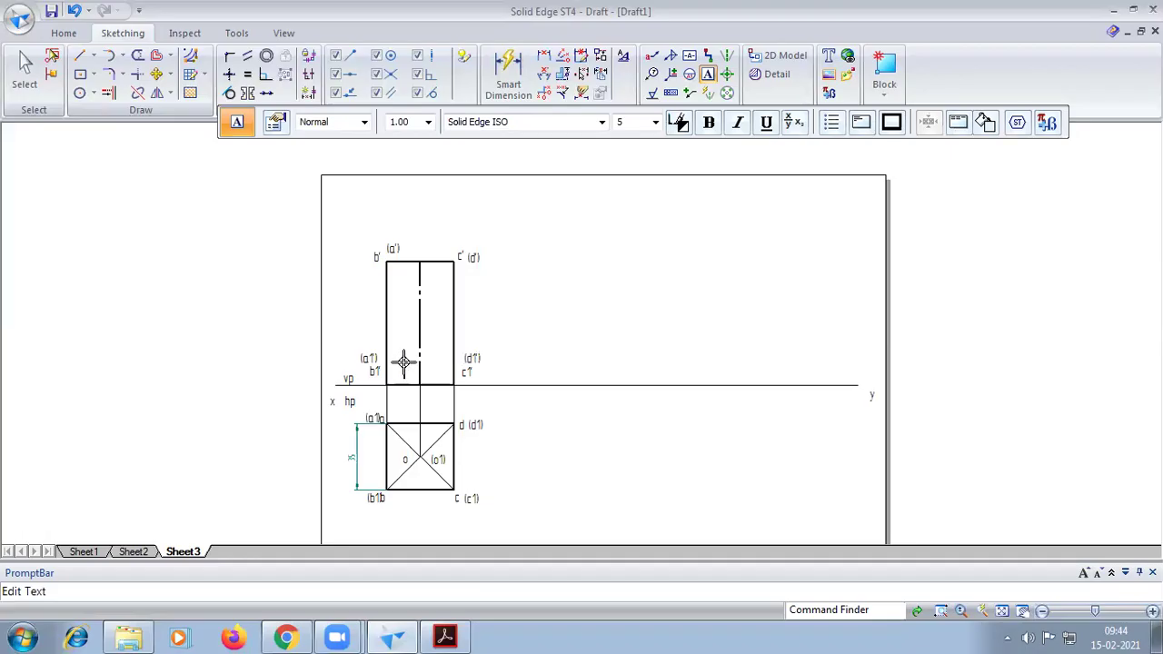
text(1))
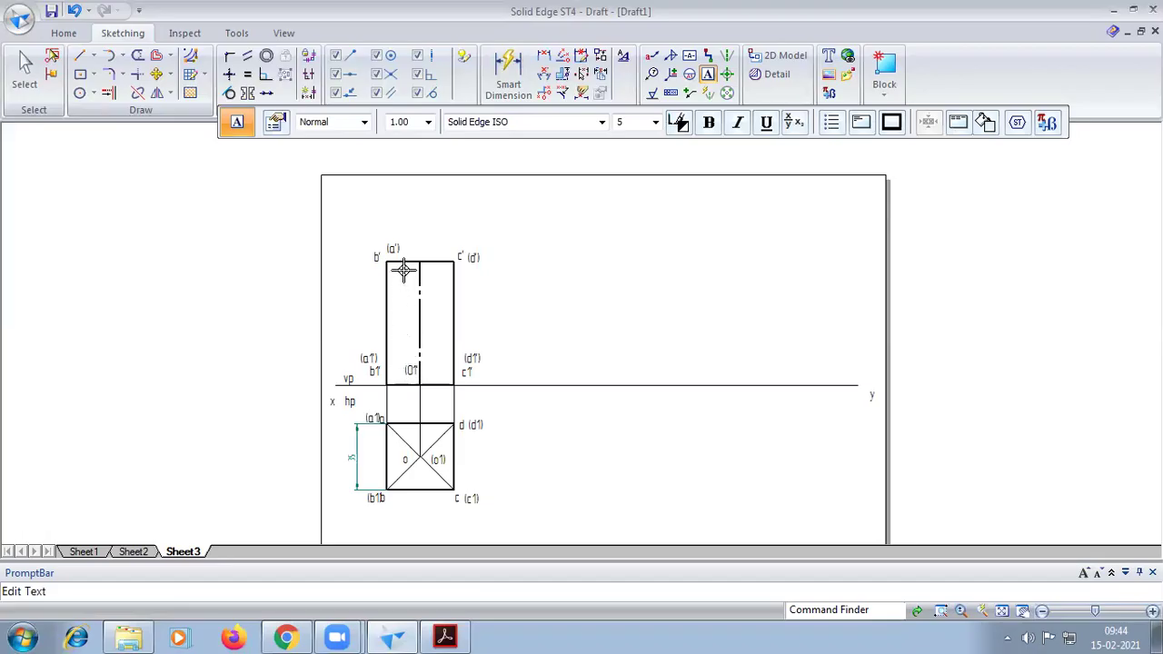
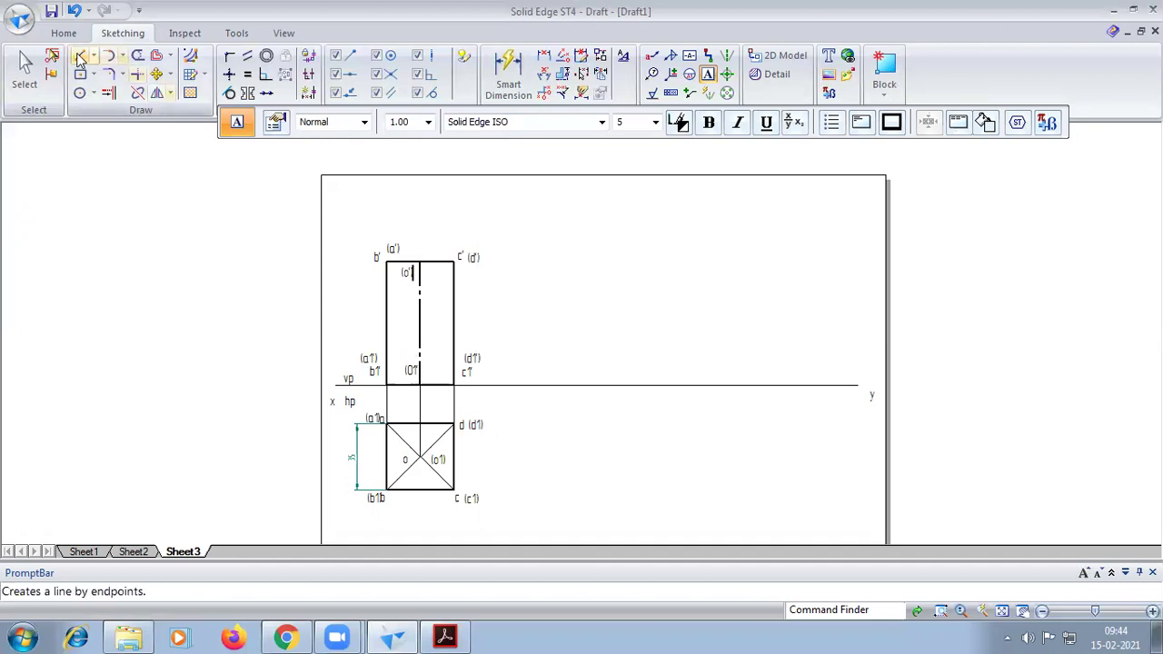
Step: Copy the front view rectangle with its axis and labels sideways along the reference line, toward the y end
click(24, 68)
drag(357, 236, 507, 411)
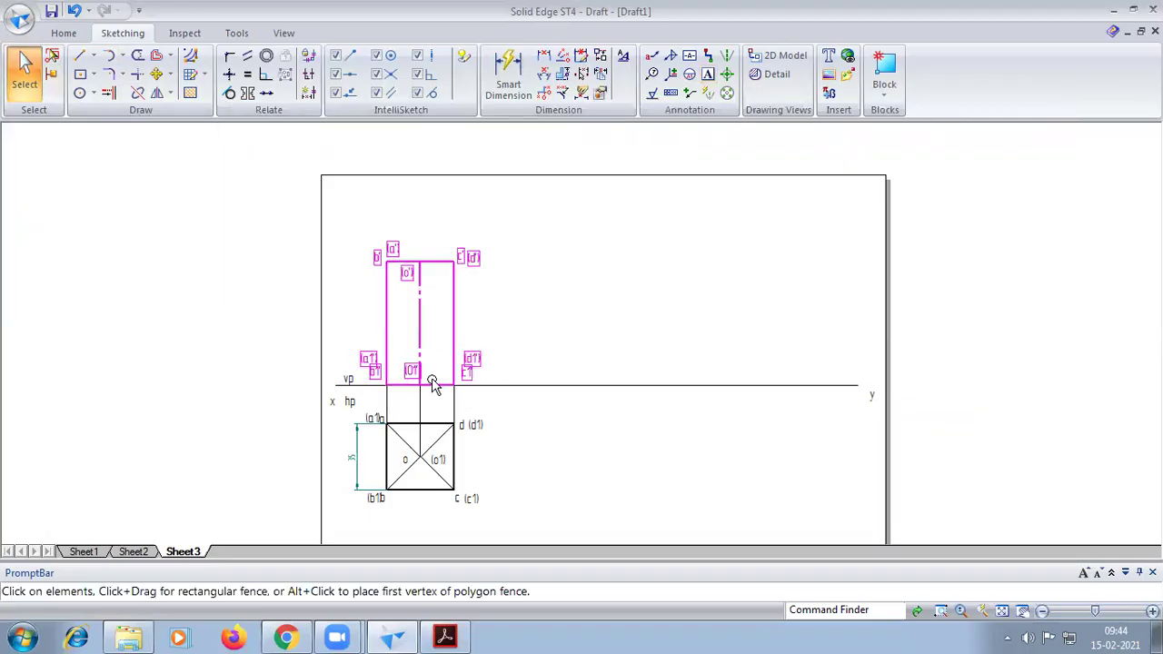
click(156, 74)
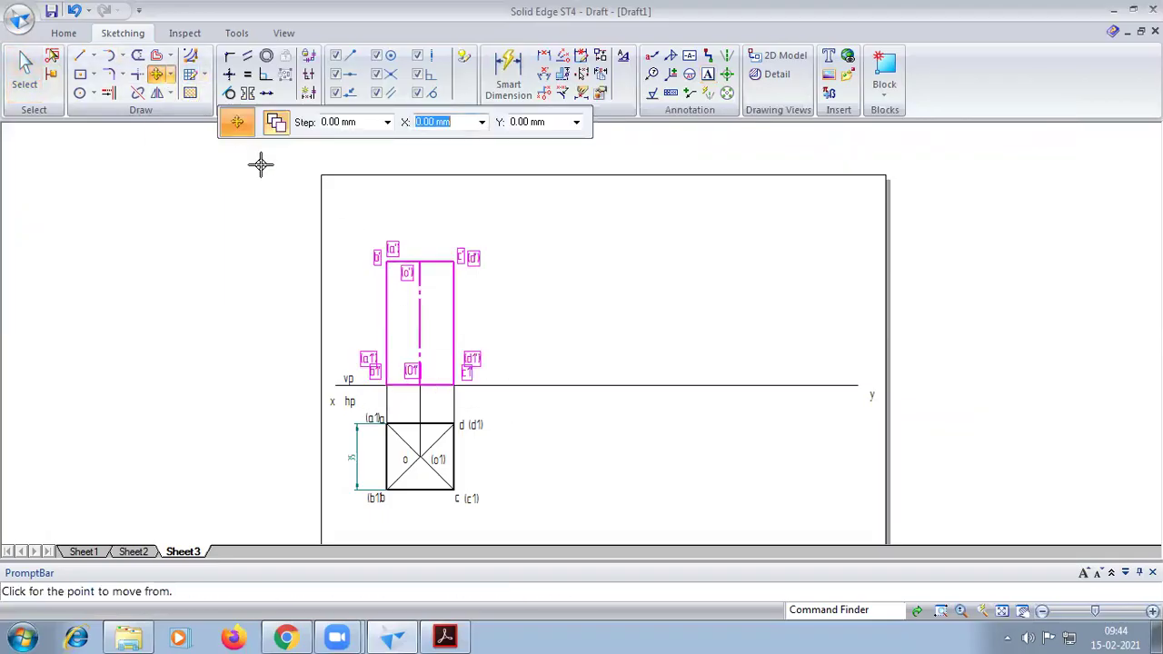
click(432, 385)
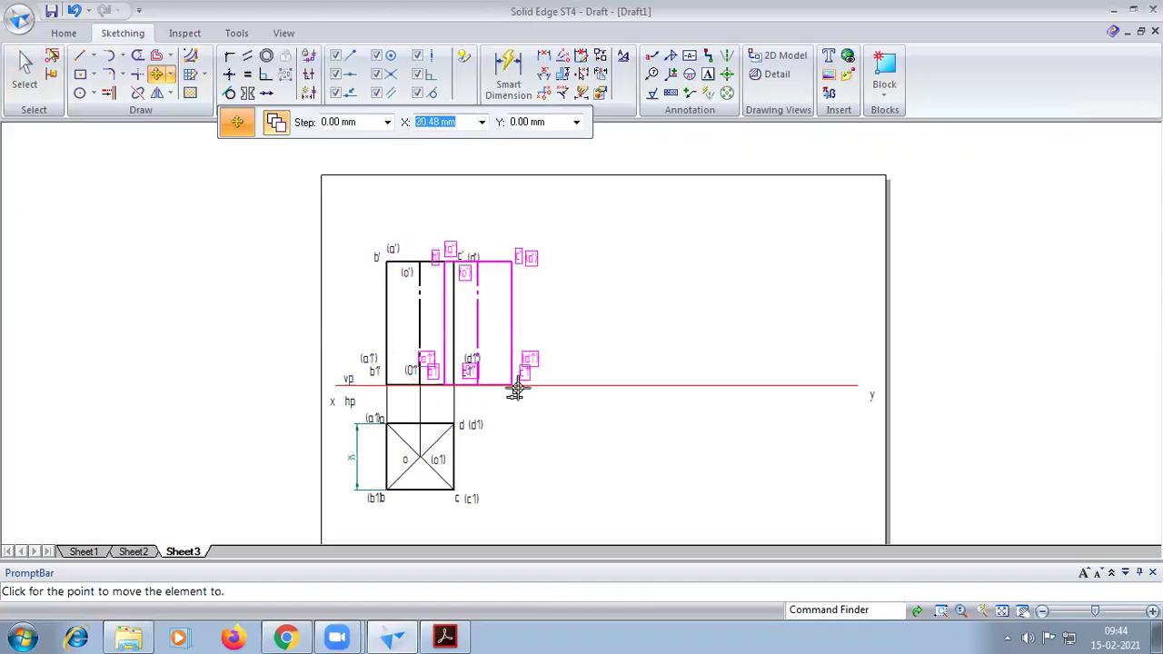
click(592, 385)
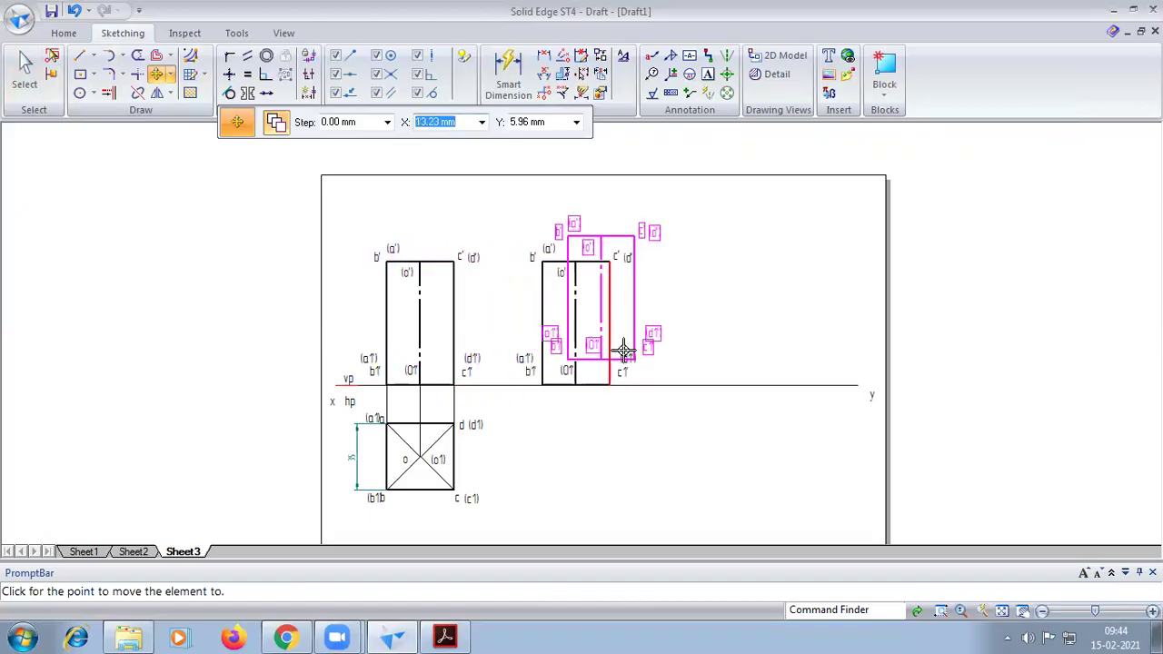
Step: After checking the PDF figure, rotate the copied front view 45° clockwise about its c1' corner on the reference line
click(444, 637)
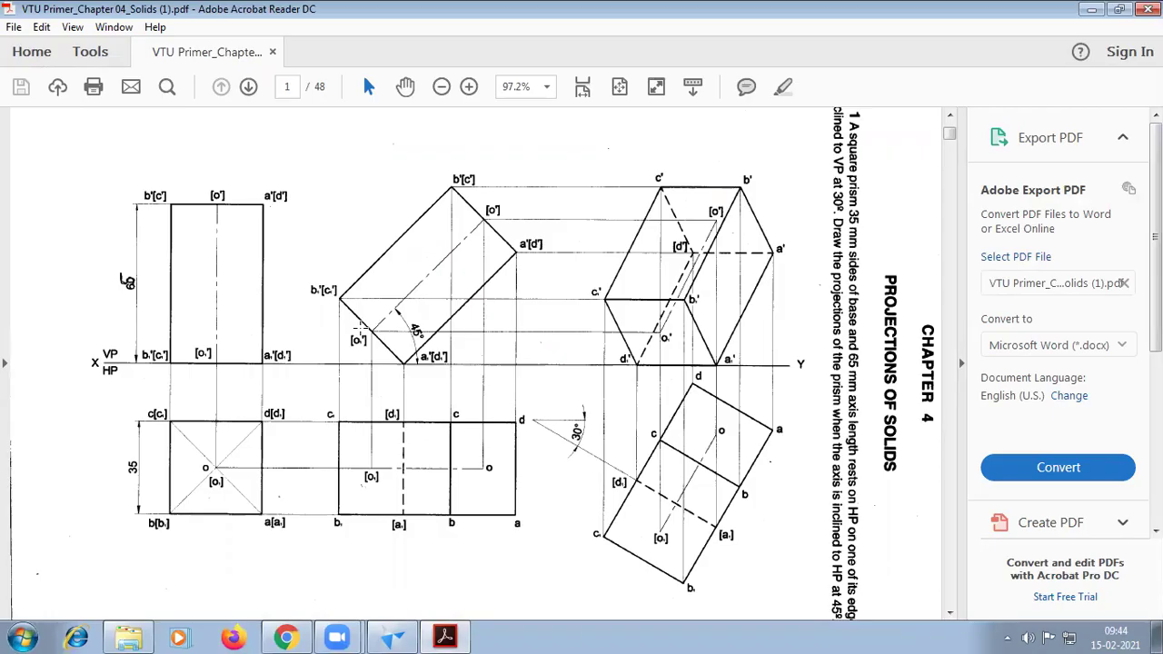
click(392, 637)
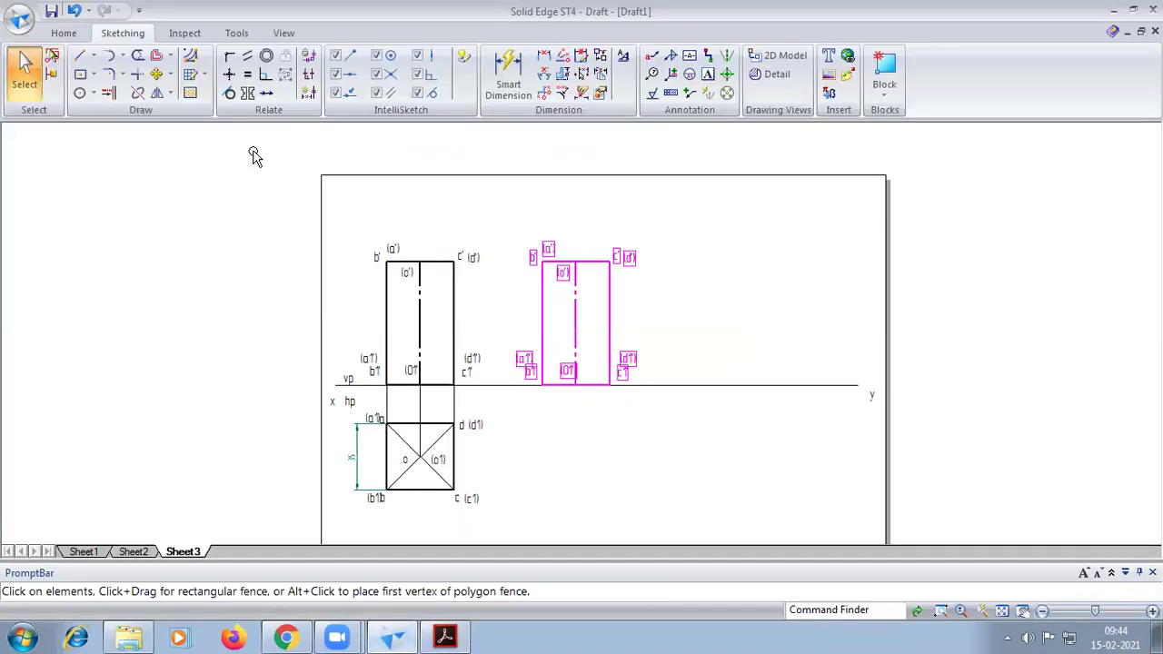
click(170, 74)
click(173, 113)
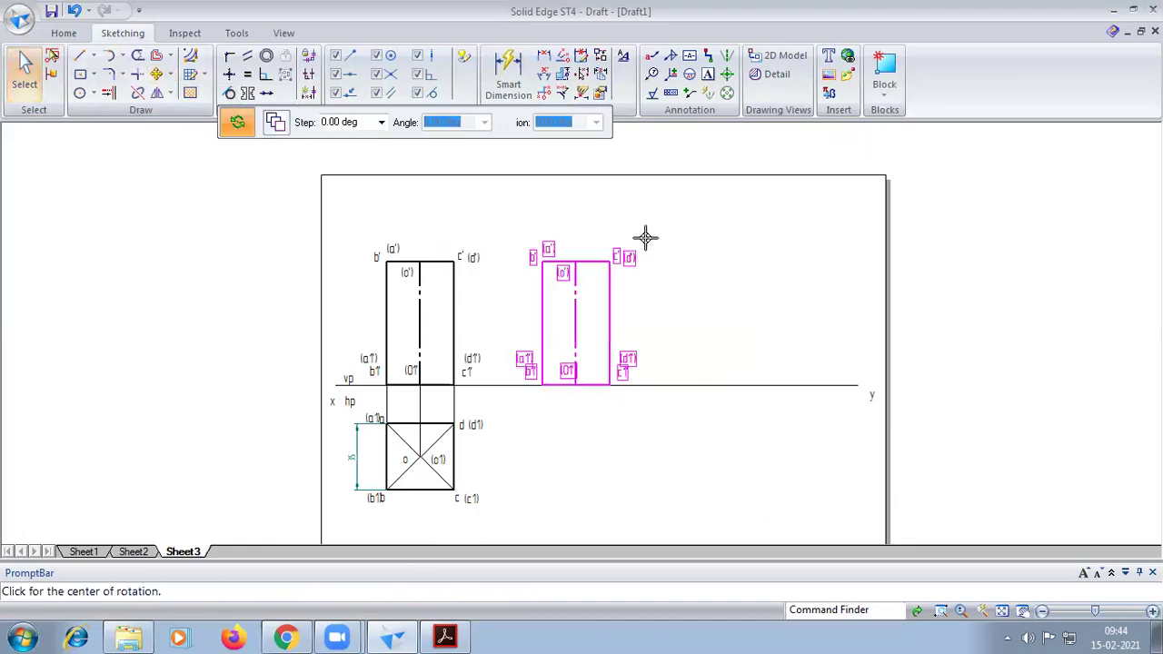
click(608, 386)
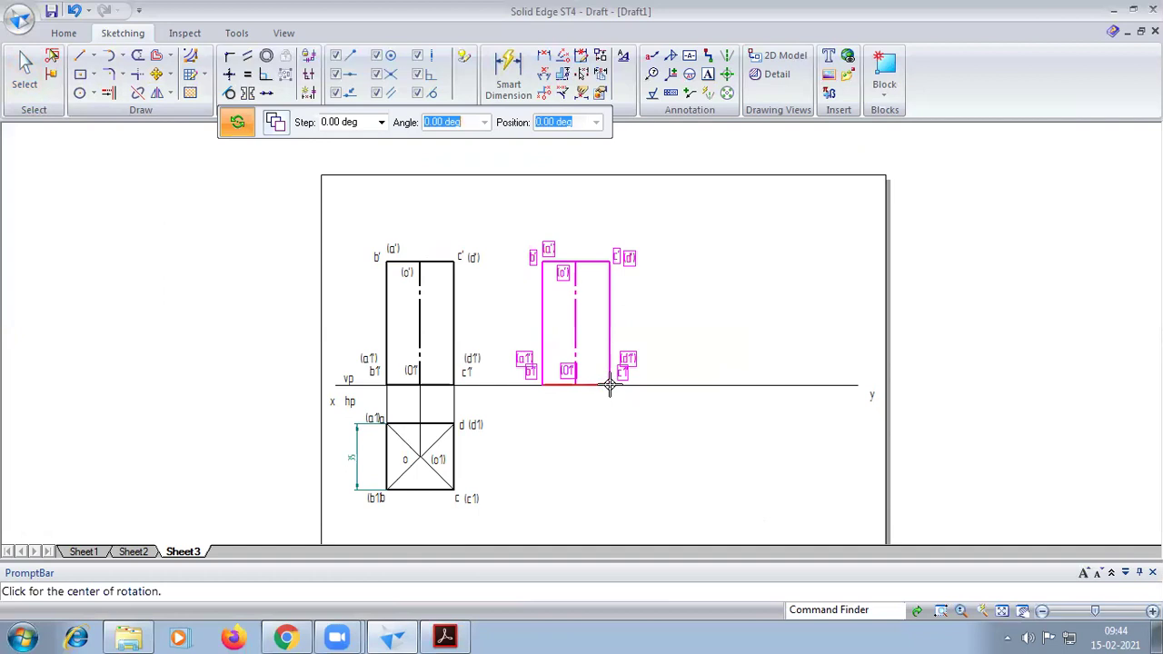
click(542, 385)
text(4)
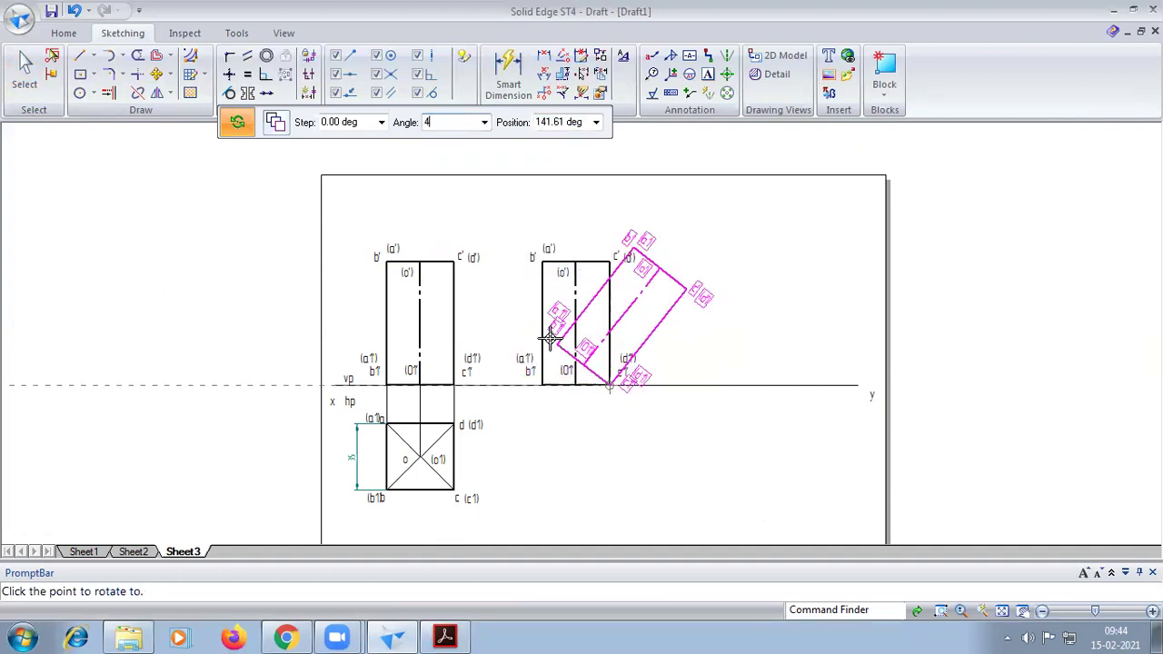
key(Return)
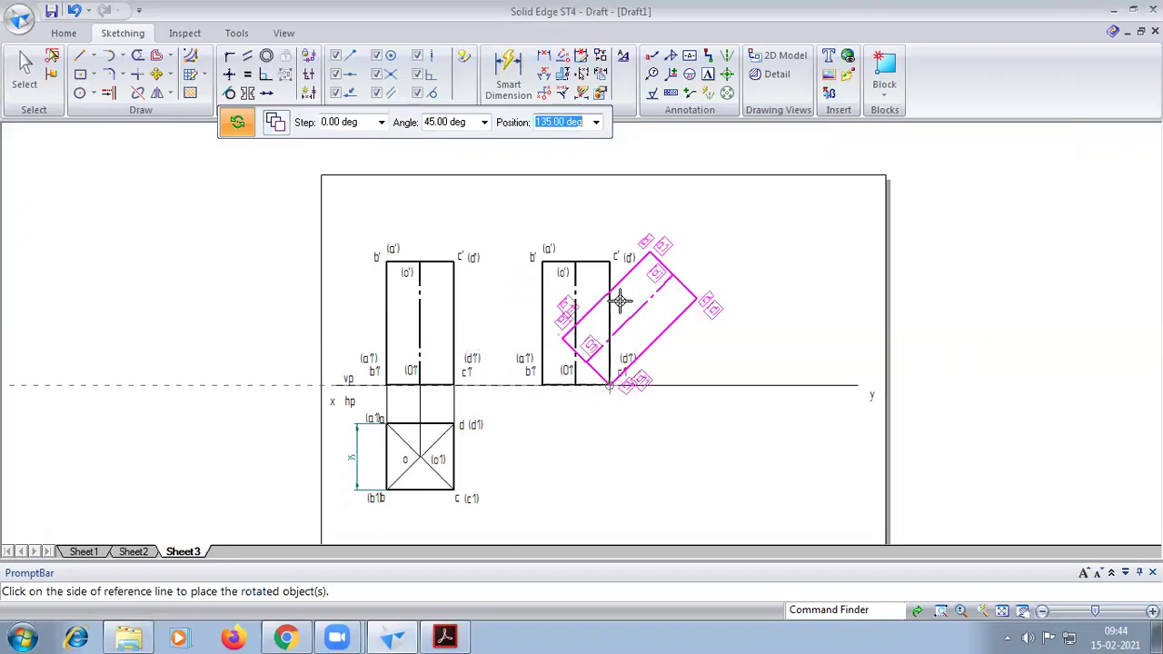
click(625, 301)
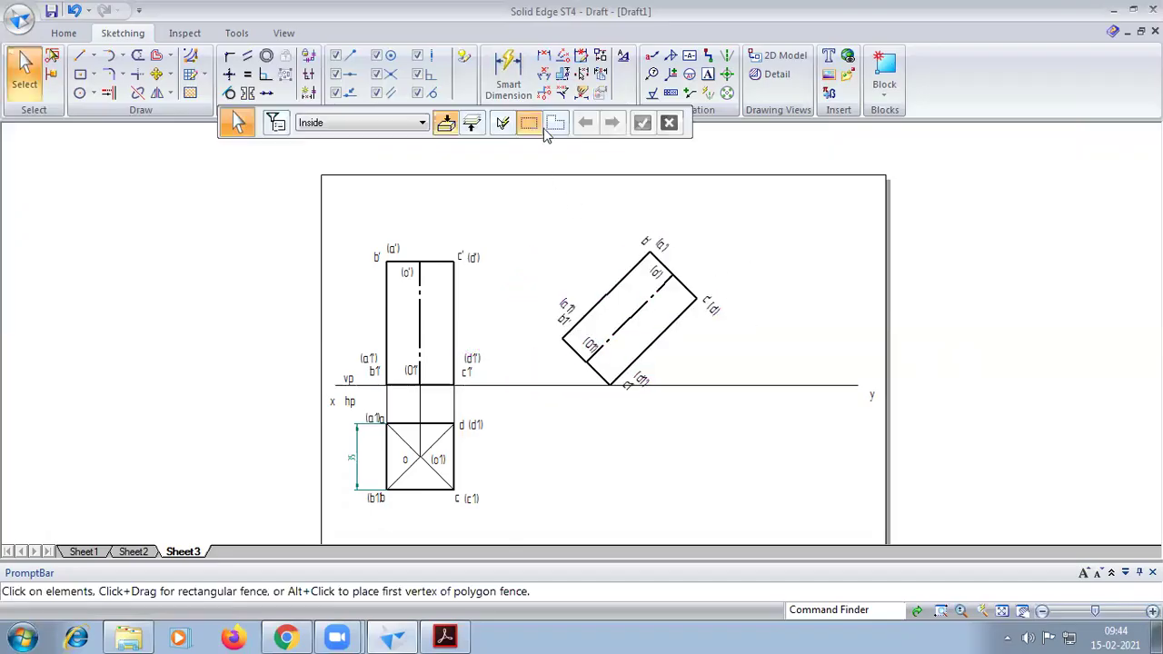
Step: Extend the tilted view's axis down to the reference line and dimension the angle between them
click(108, 93)
click(616, 325)
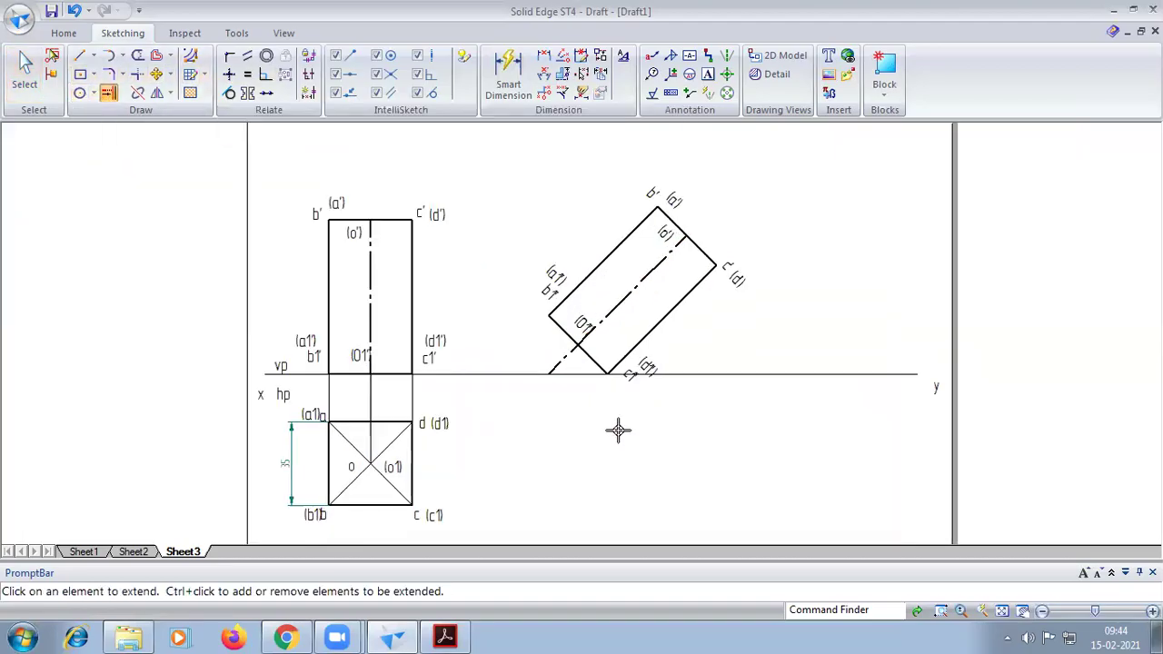
scroll(618, 428, up, 3)
click(543, 78)
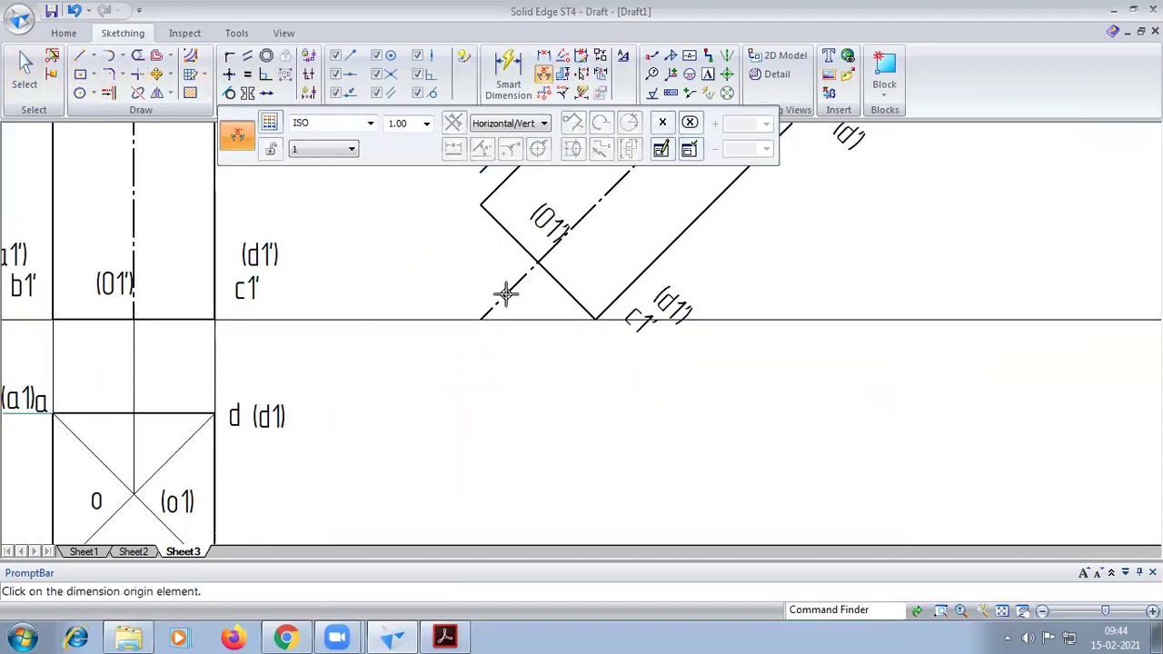
click(518, 302)
click(526, 318)
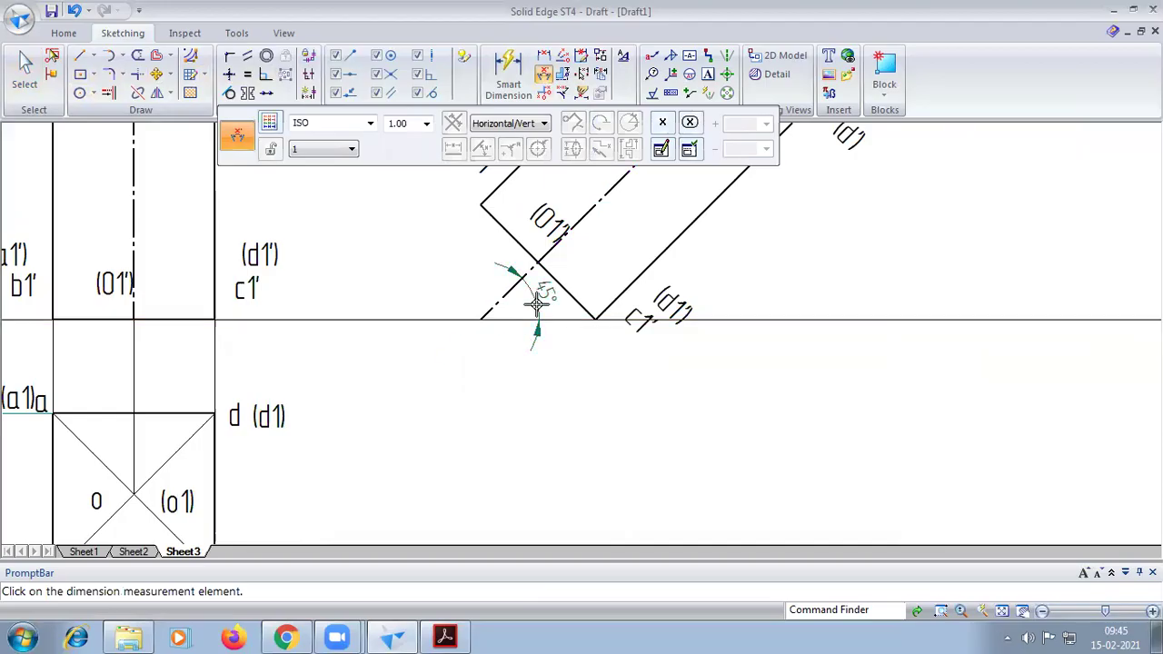
Step: Draw 0.13 mm vertical projection lines downward from corners b1' and c1' of the tilted front view to below the square's lower edge
click(1002, 611)
scroll(659, 325, up, 4)
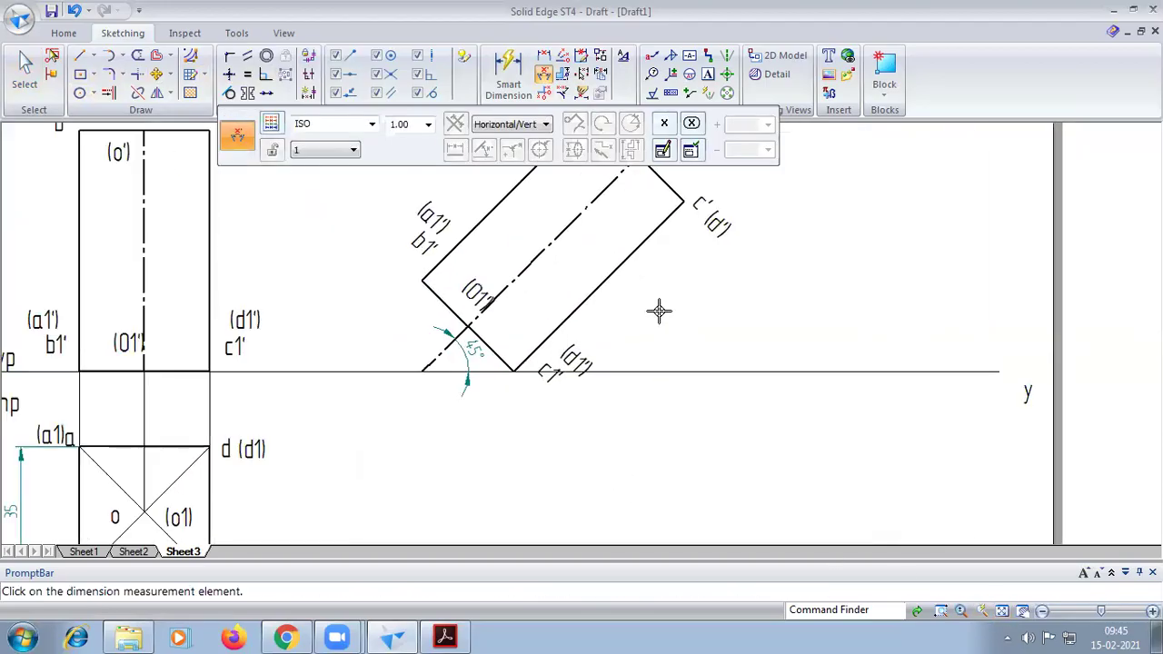
scroll(659, 311, down, 2)
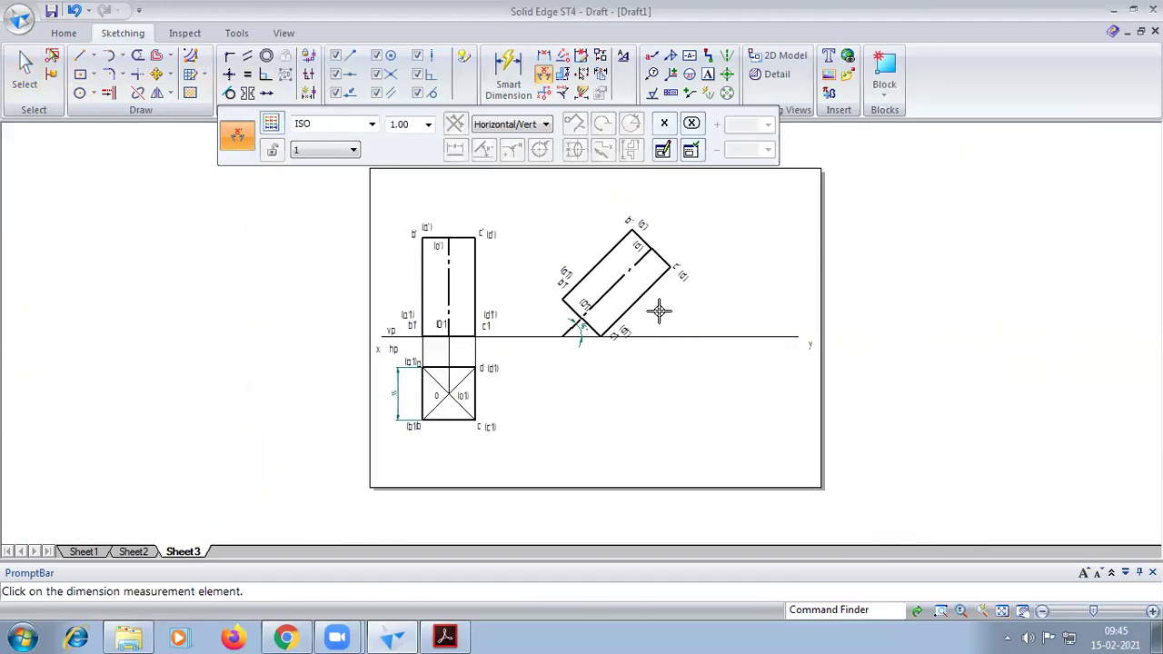
scroll(660, 312, up, 1)
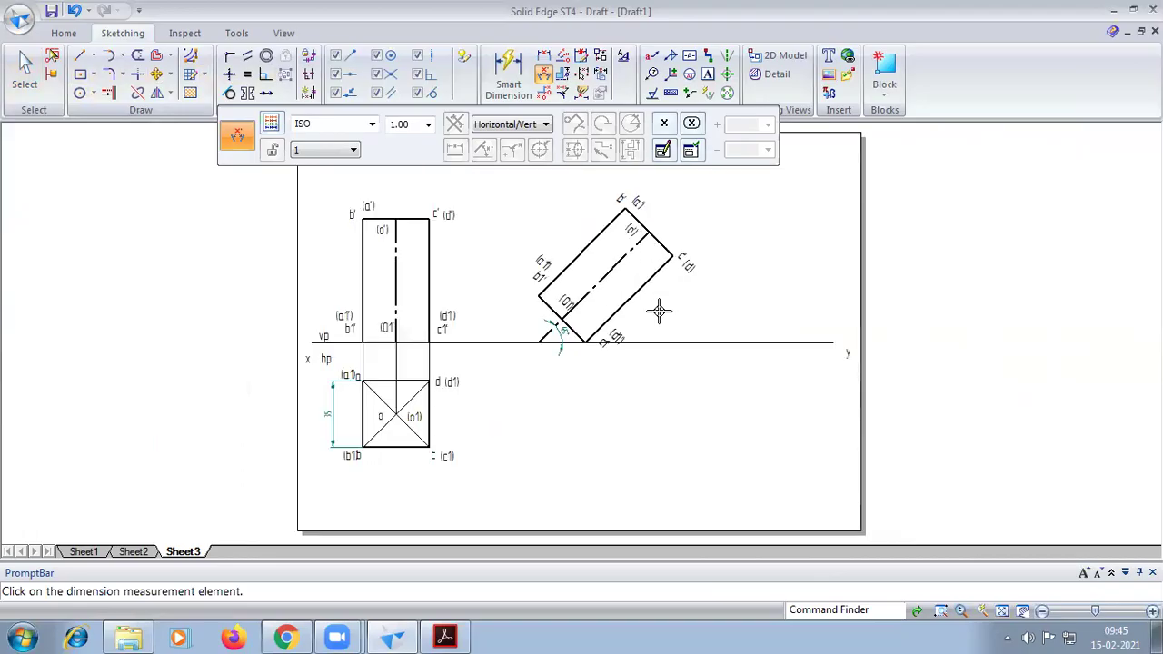
click(79, 56)
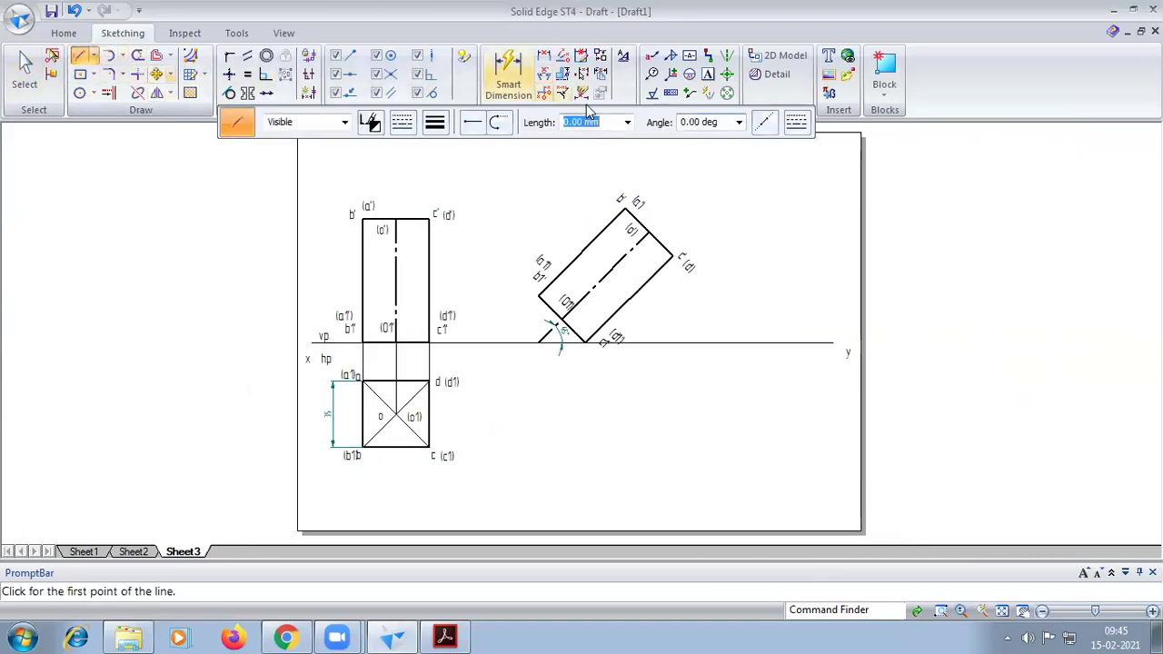
click(433, 124)
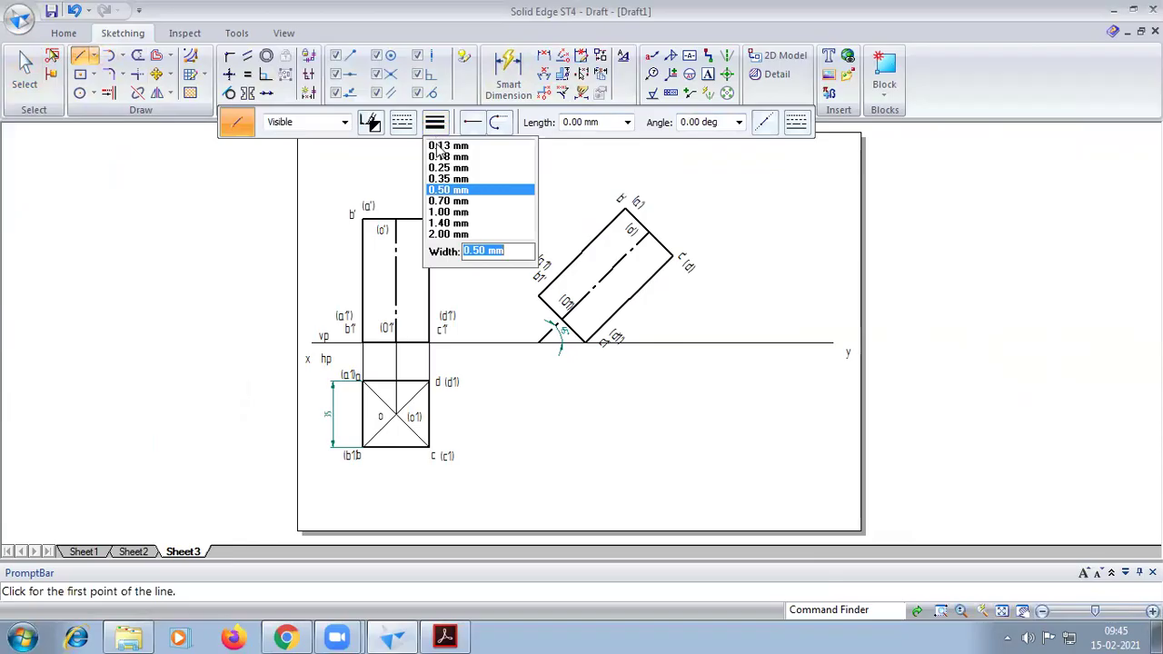
click(437, 147)
click(537, 296)
click(538, 462)
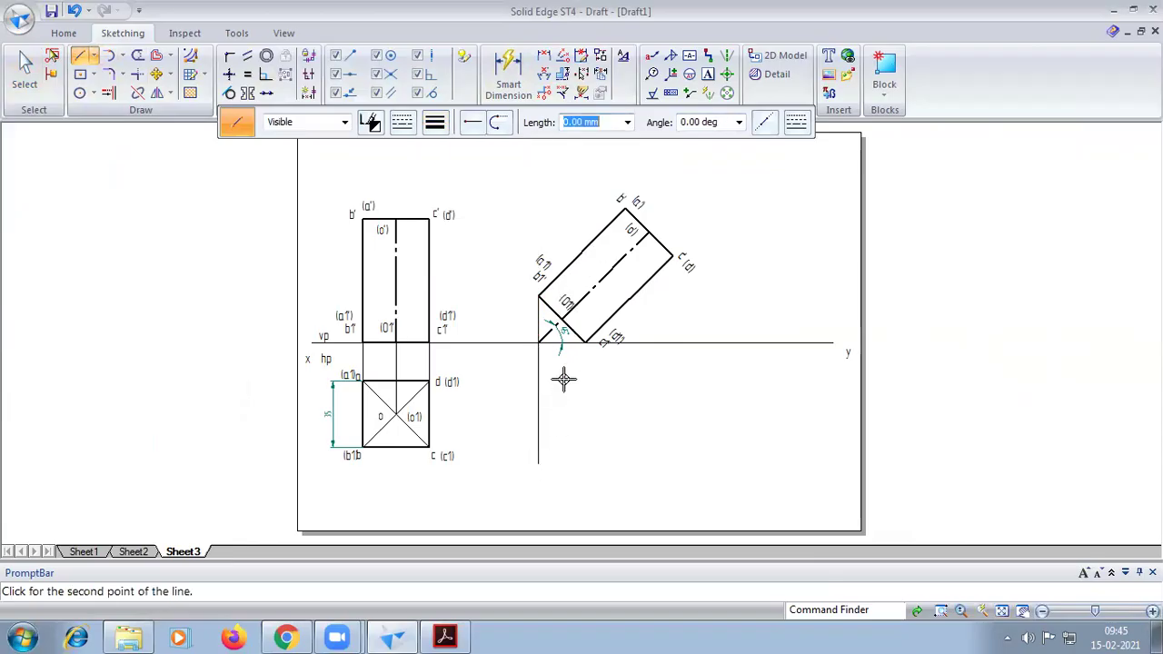
click(584, 342)
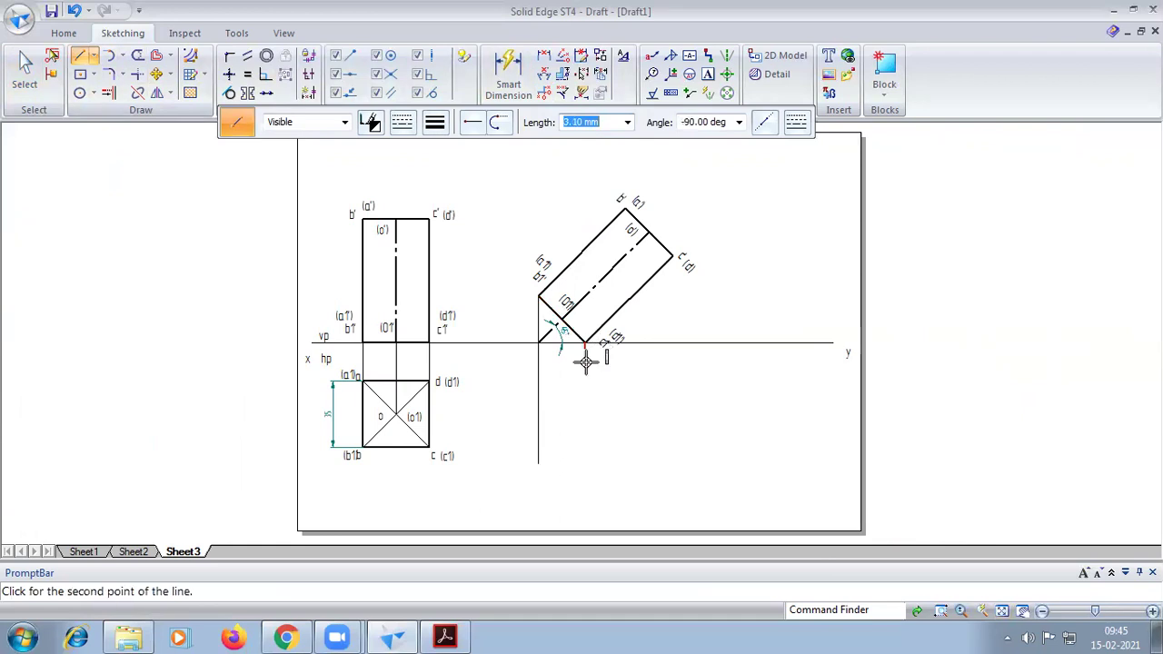
click(585, 463)
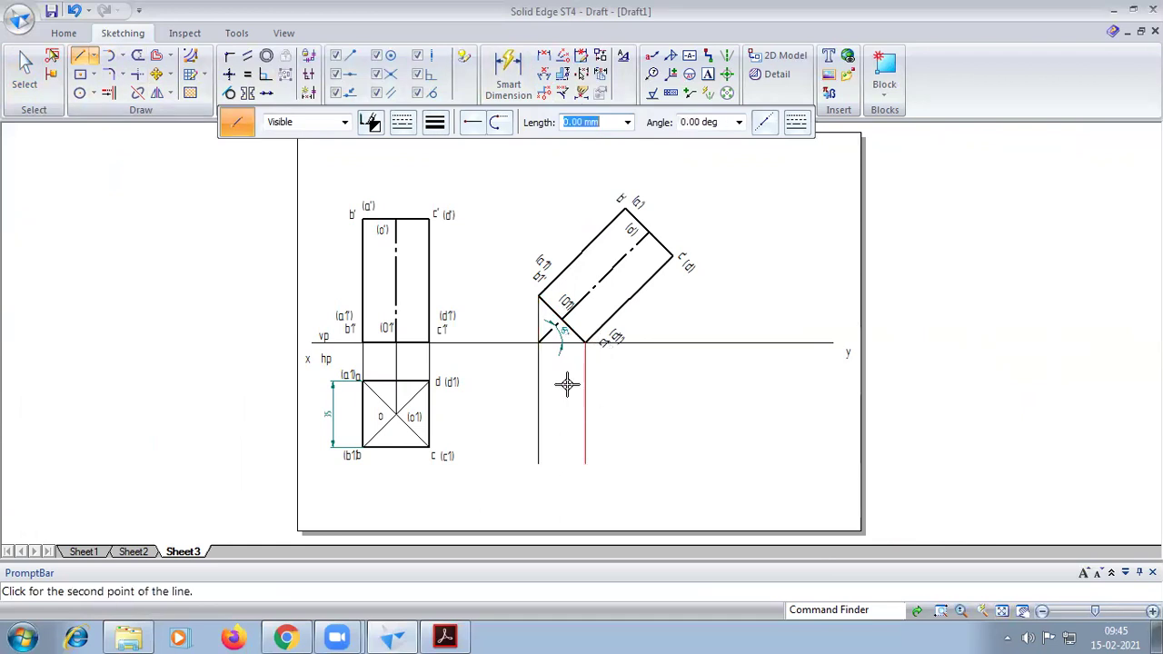
Step: Draw a vertical projection line from the tilted view's axis end (o1') down past the other projection lines
right_click(563, 319)
scroll(556, 322, up, 5)
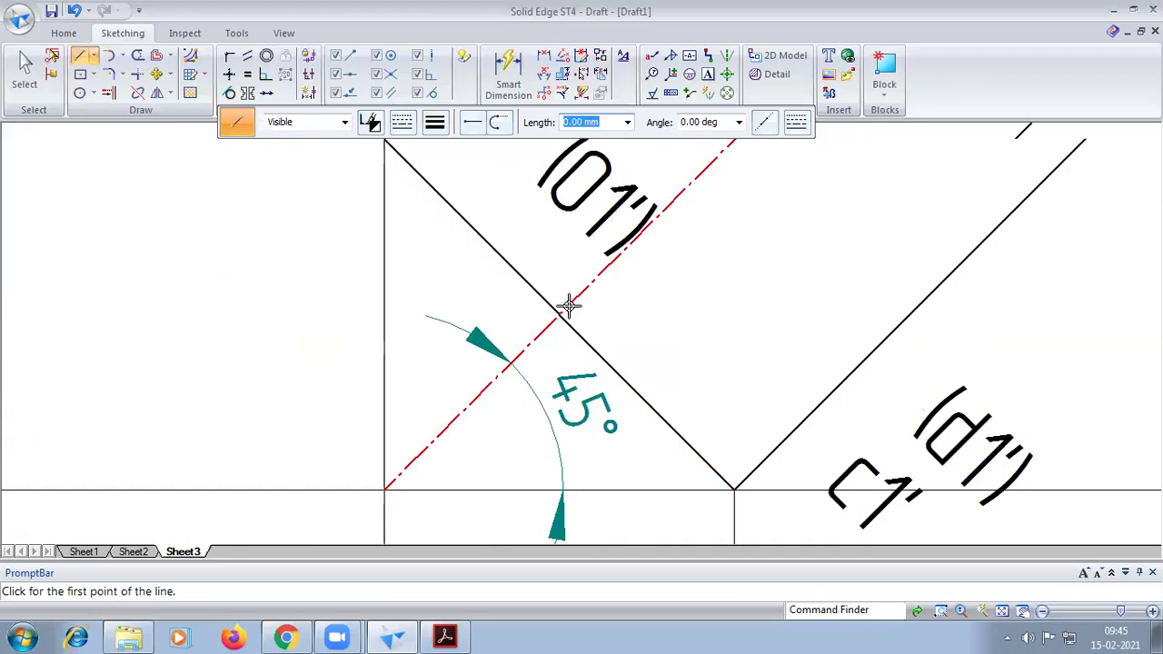
scroll(559, 315, up, 4)
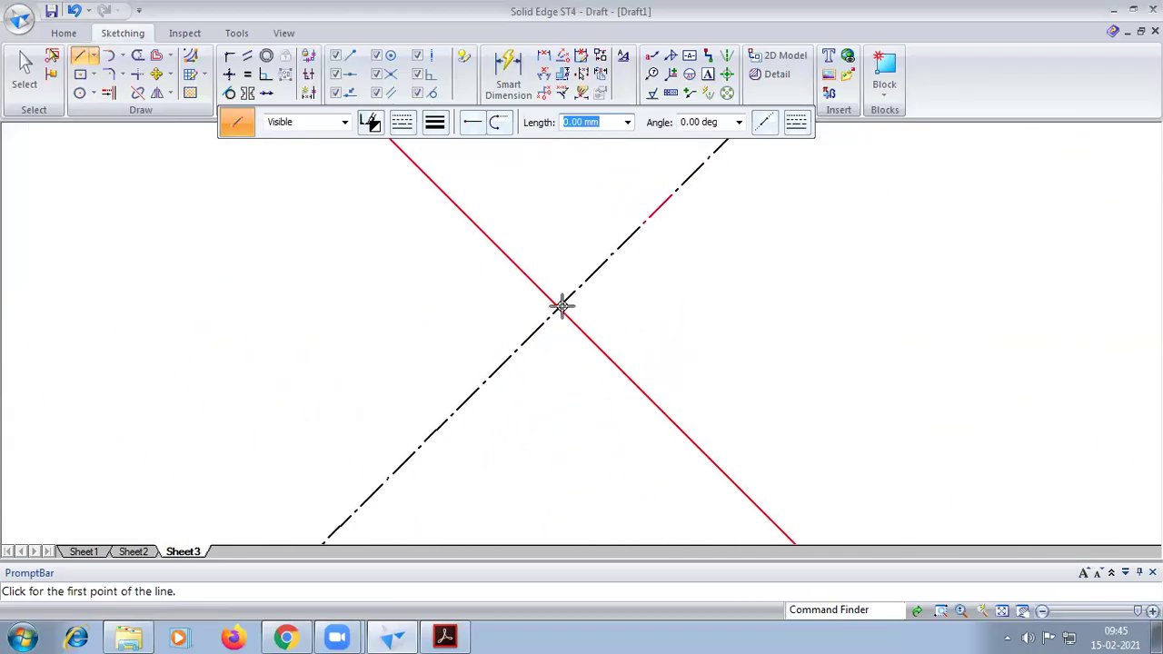
click(554, 309)
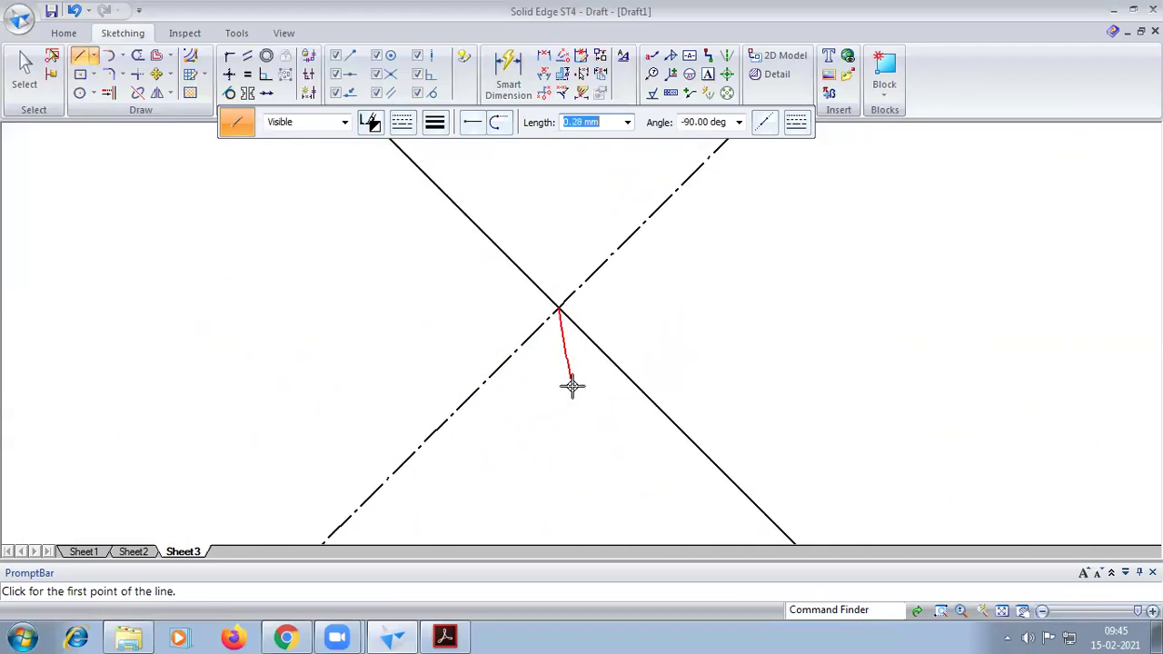
click(999, 614)
click(560, 486)
key(Escape)
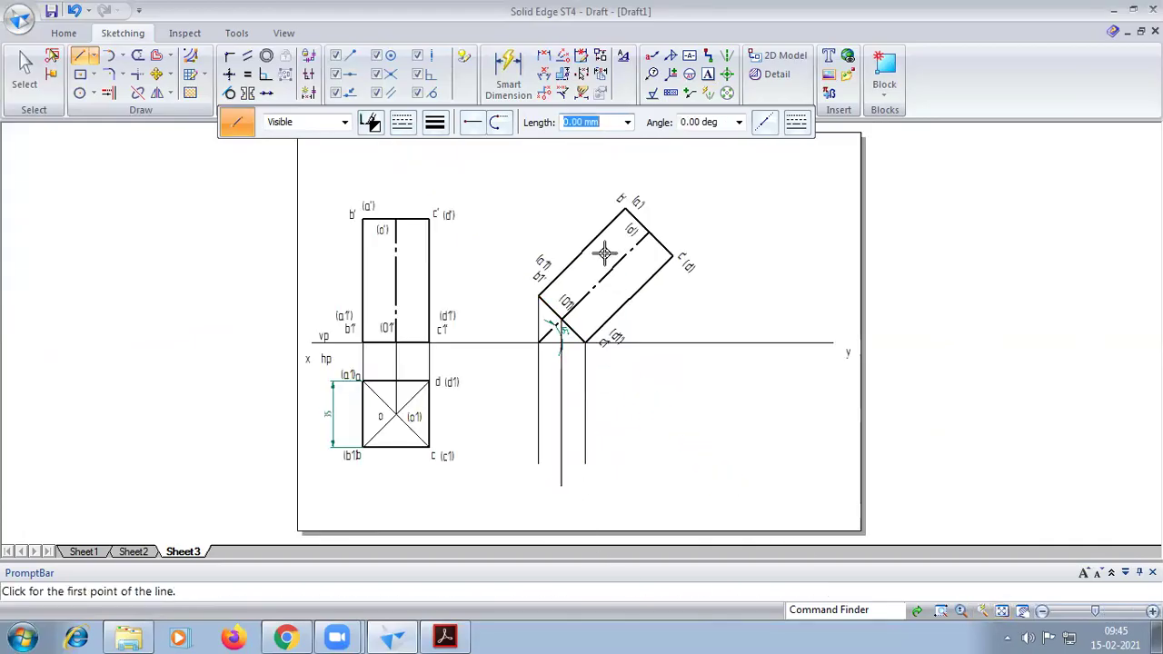
Step: Draw vertical projection lines downward from b', o' and c' of the tilted front view to below the square's lower edge
click(624, 207)
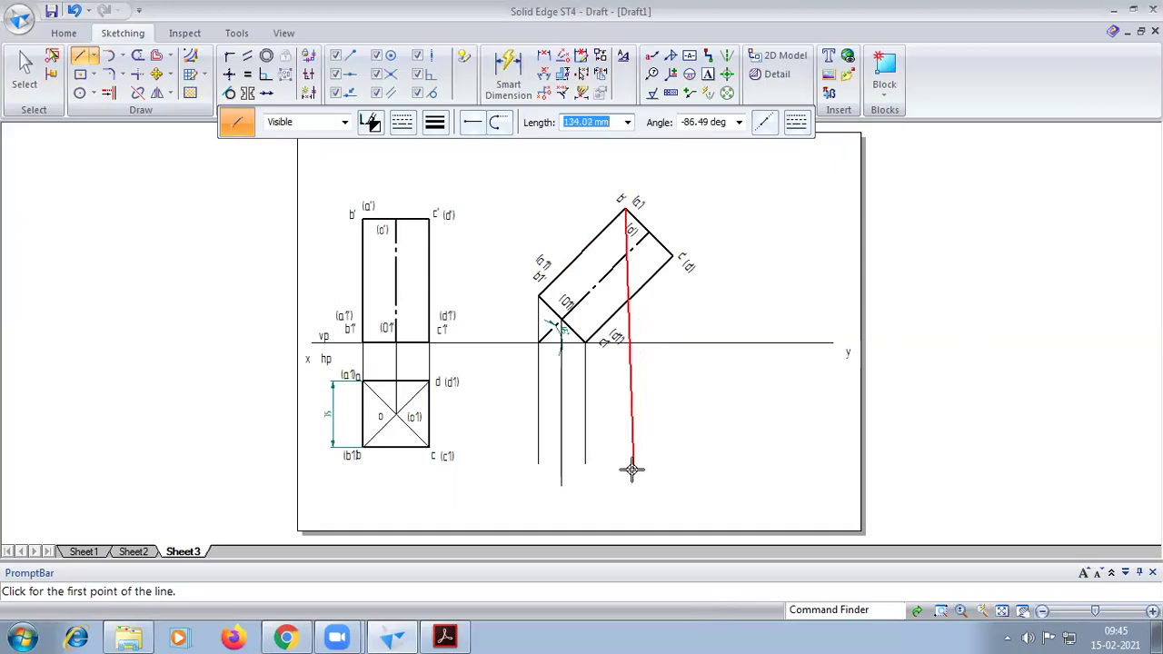
click(647, 234)
click(649, 486)
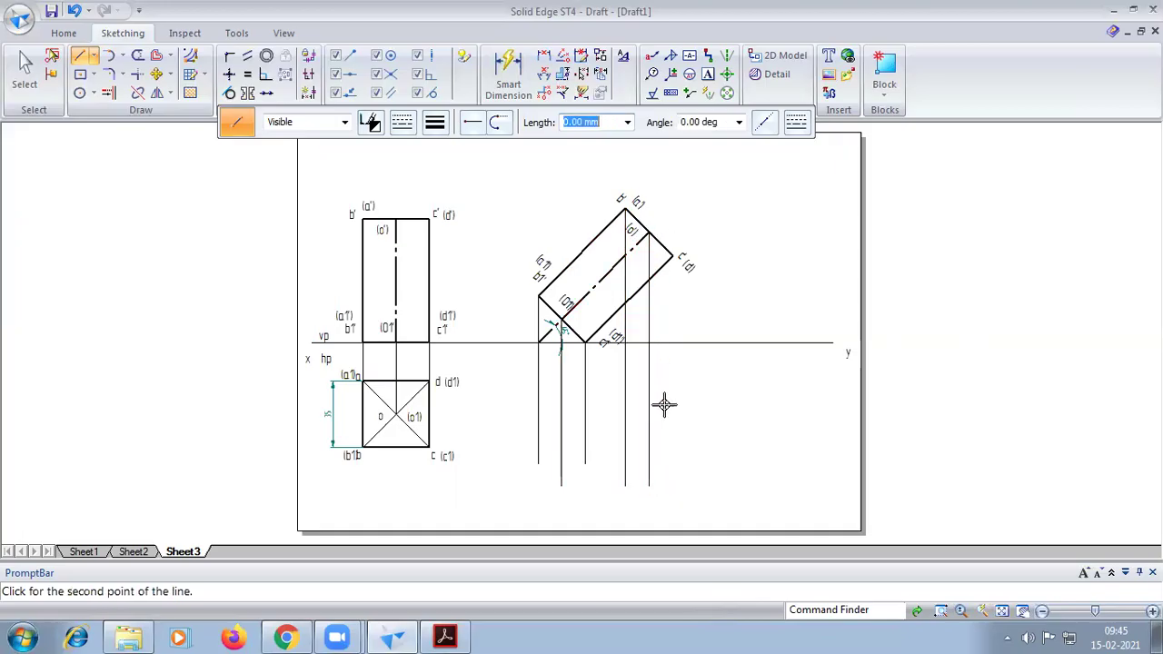
click(672, 259)
click(672, 484)
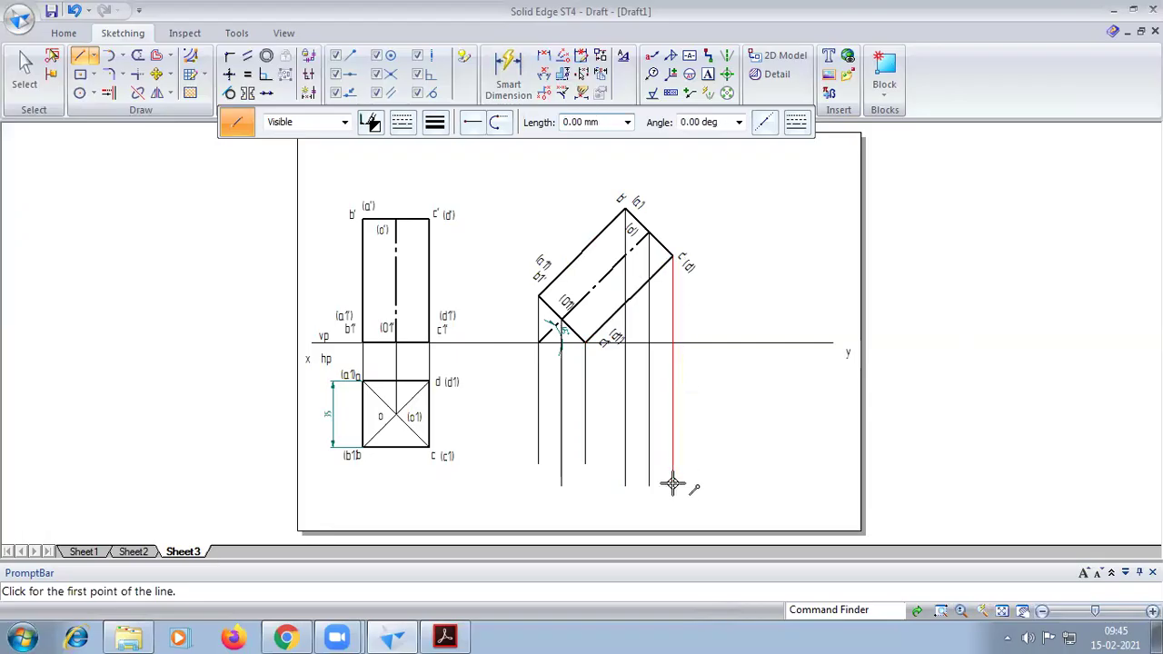
Step: Draw horizontal projection lines from the square's centre o and corners d and c across all the vertical projectors
click(396, 416)
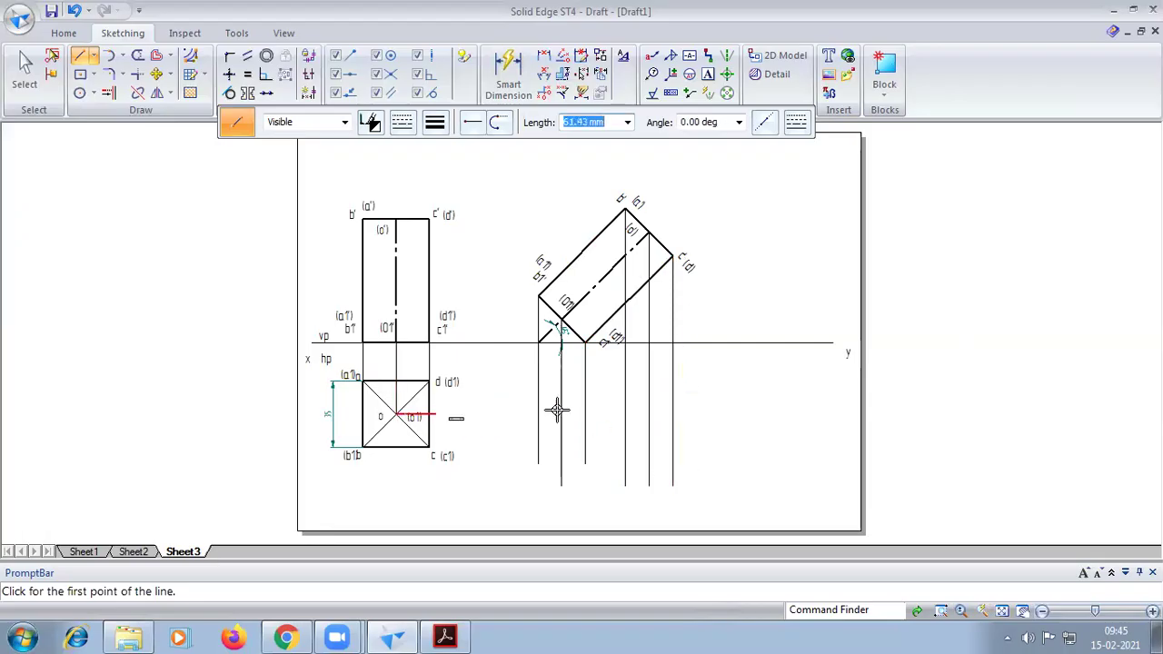
click(680, 414)
click(429, 381)
click(691, 382)
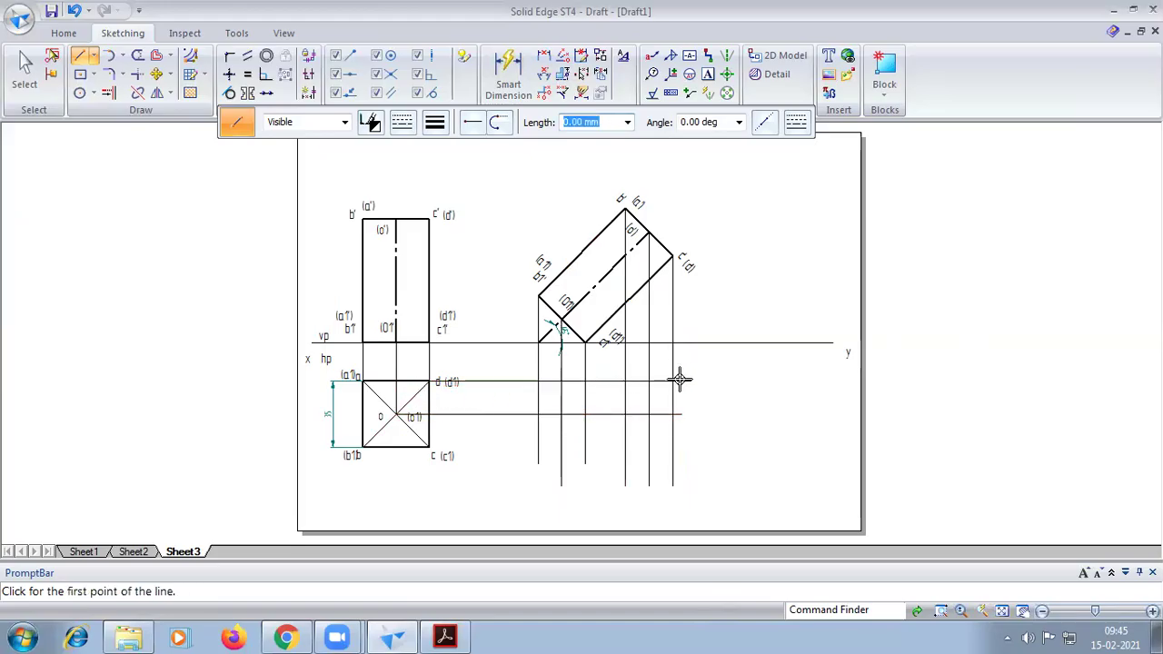
click(430, 446)
click(696, 447)
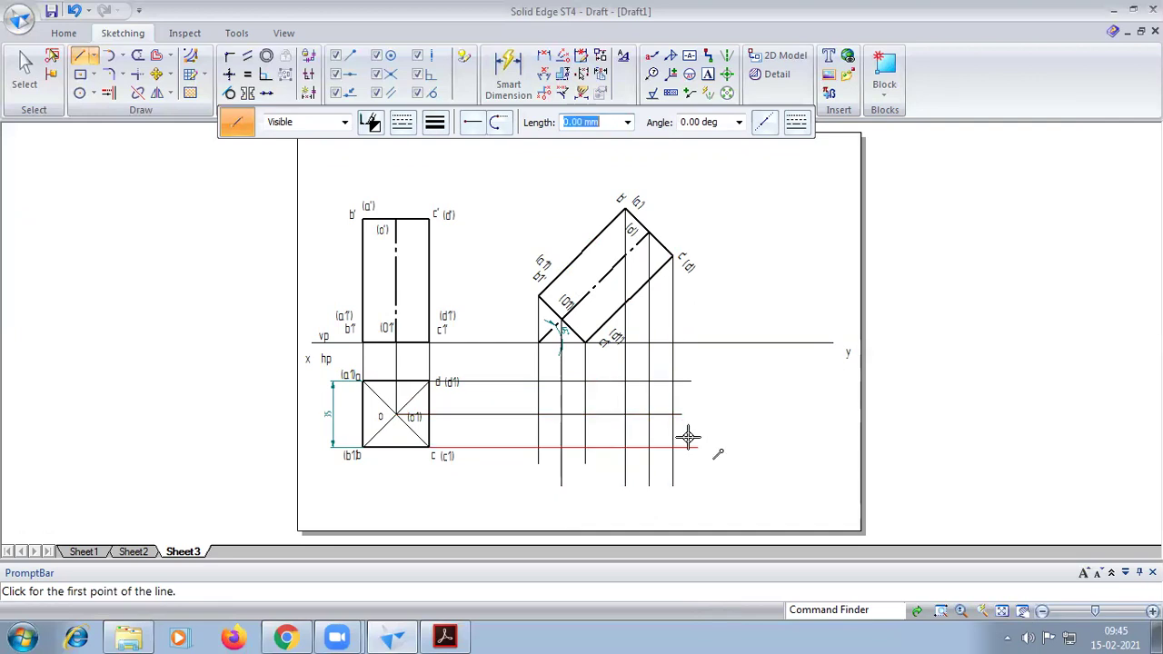
Step: Label the base-end projector intersections a1, b1, c1, d1 and o1 below the tilted front view
click(708, 74)
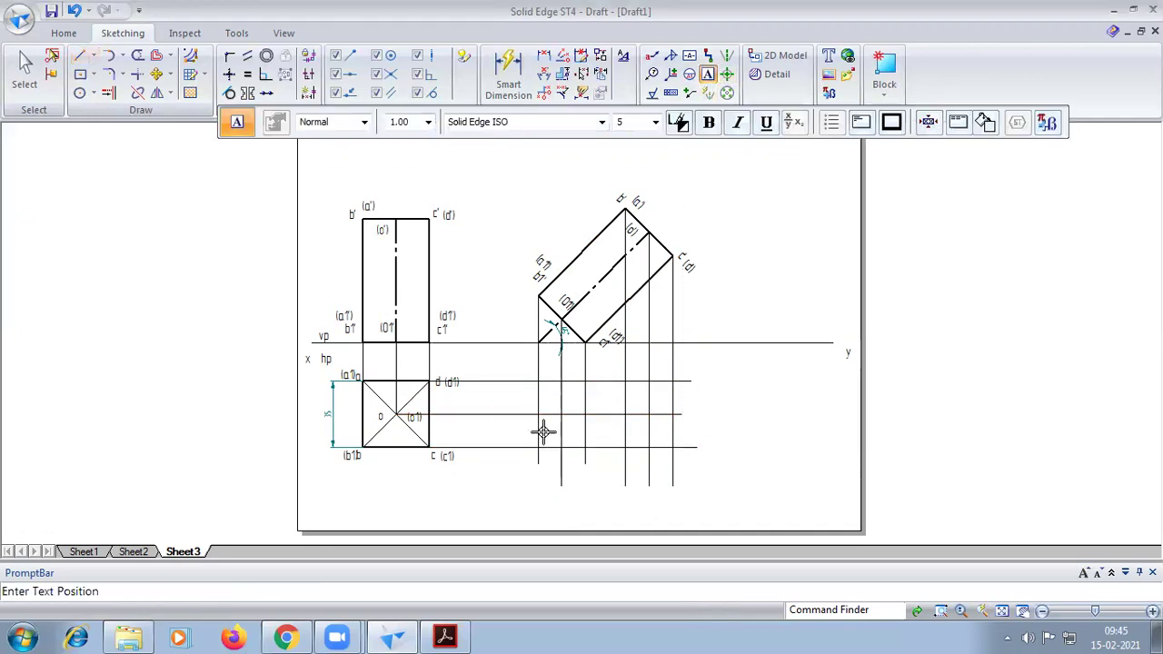
click(520, 367)
text(a1)
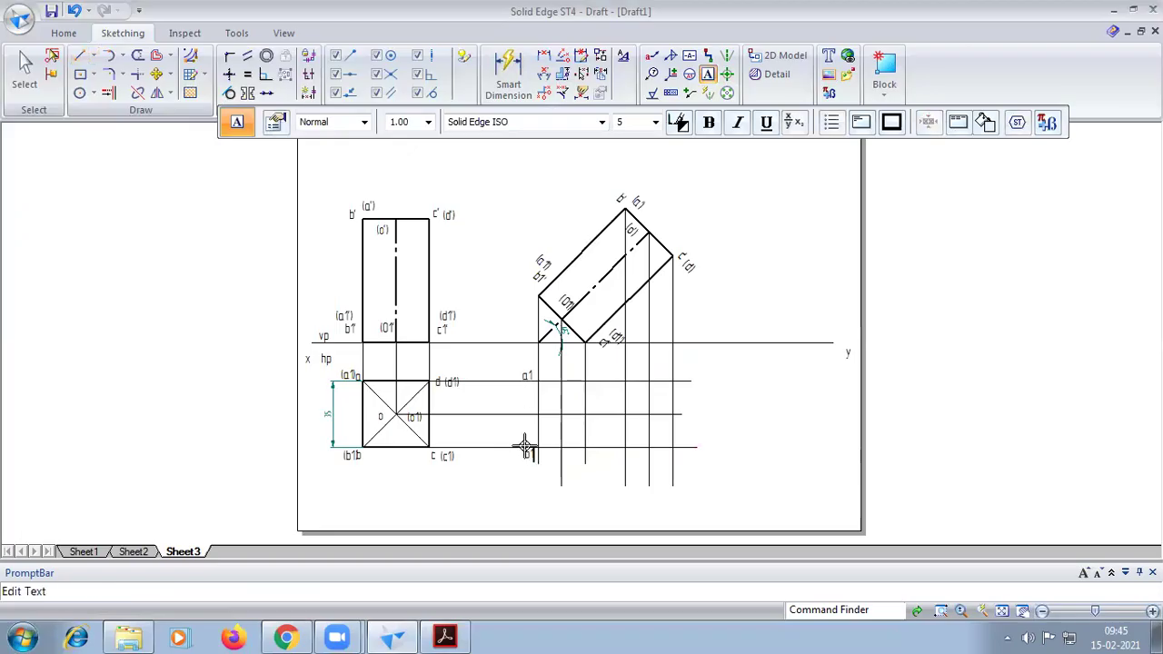
click(589, 445)
text(c1)
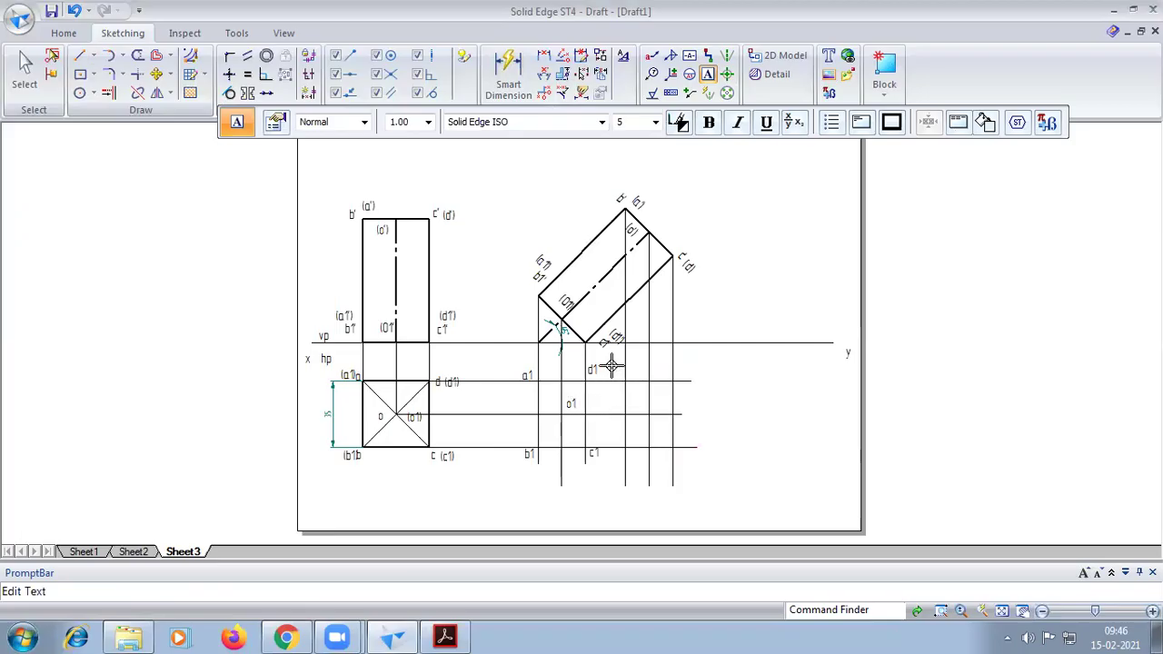
Step: Label the other end's projector intersections a, b, c, d and o below the tilted front view
click(612, 363)
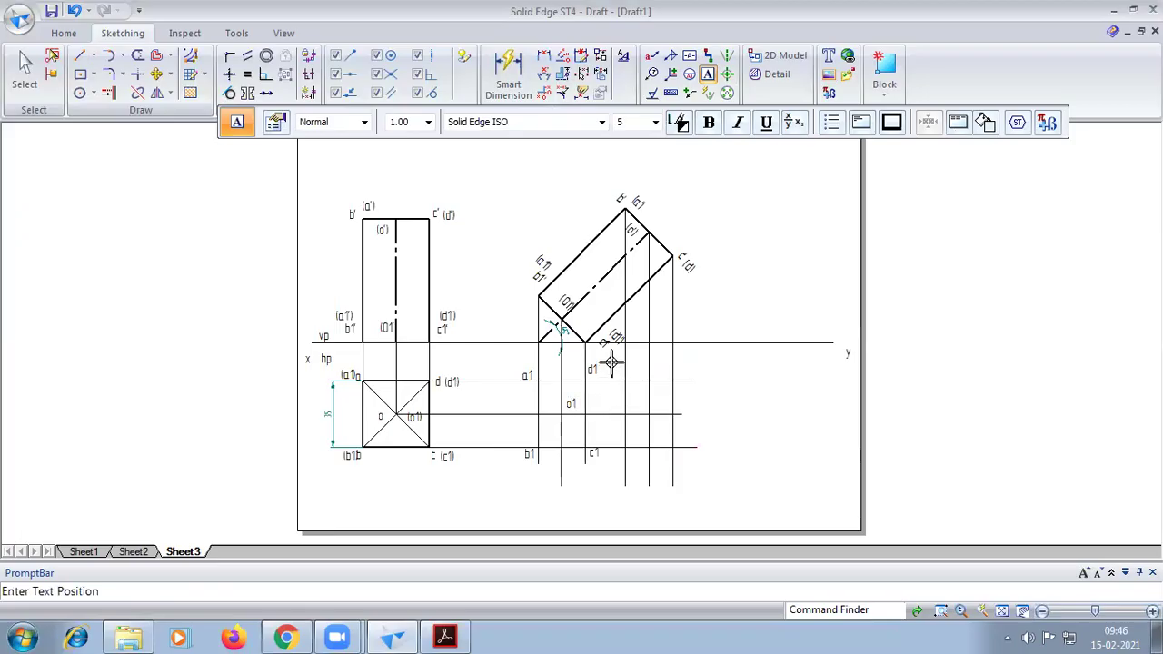
click(611, 362)
click(615, 451)
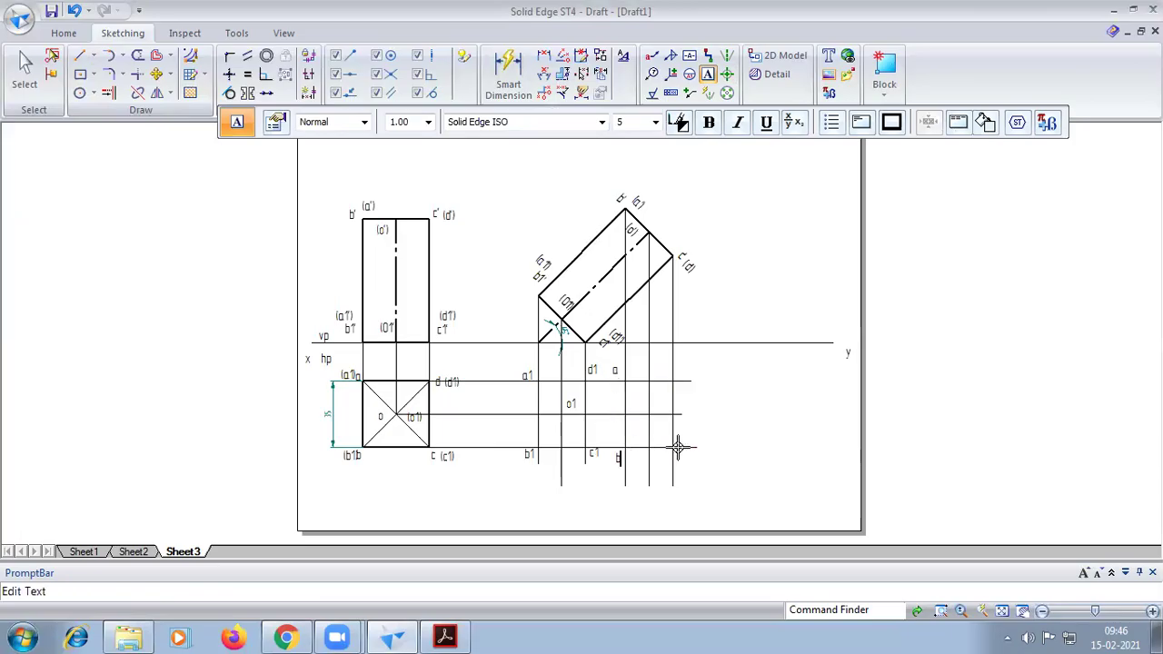
key(Escape)
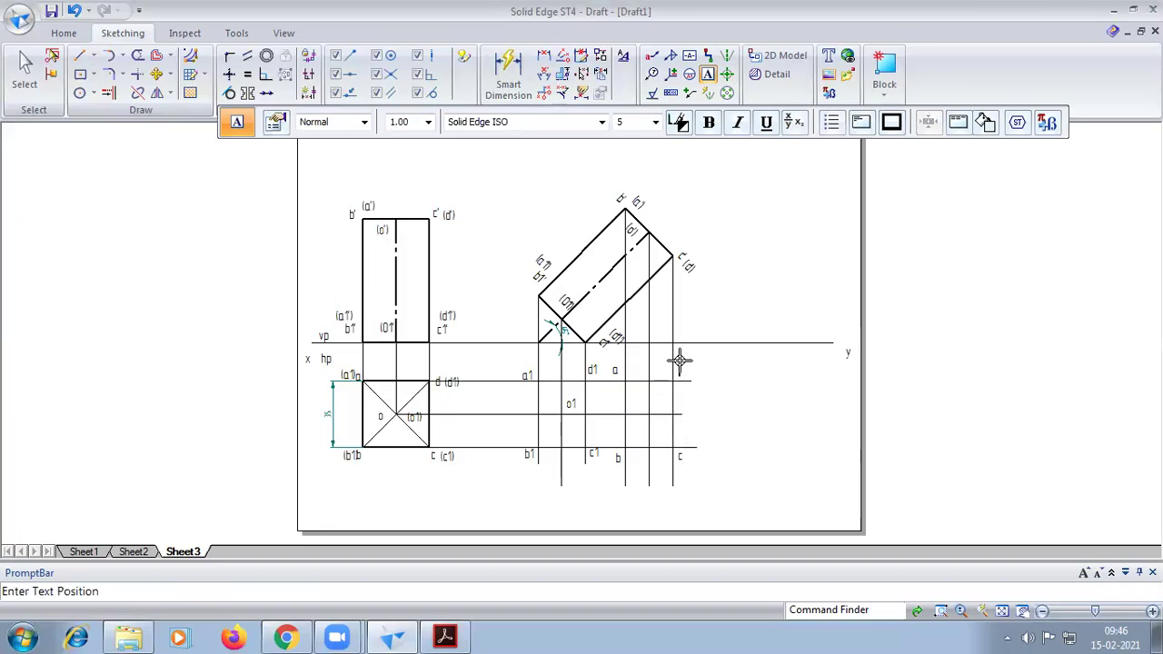
click(658, 399)
text(o)
scroll(734, 464, up, 1)
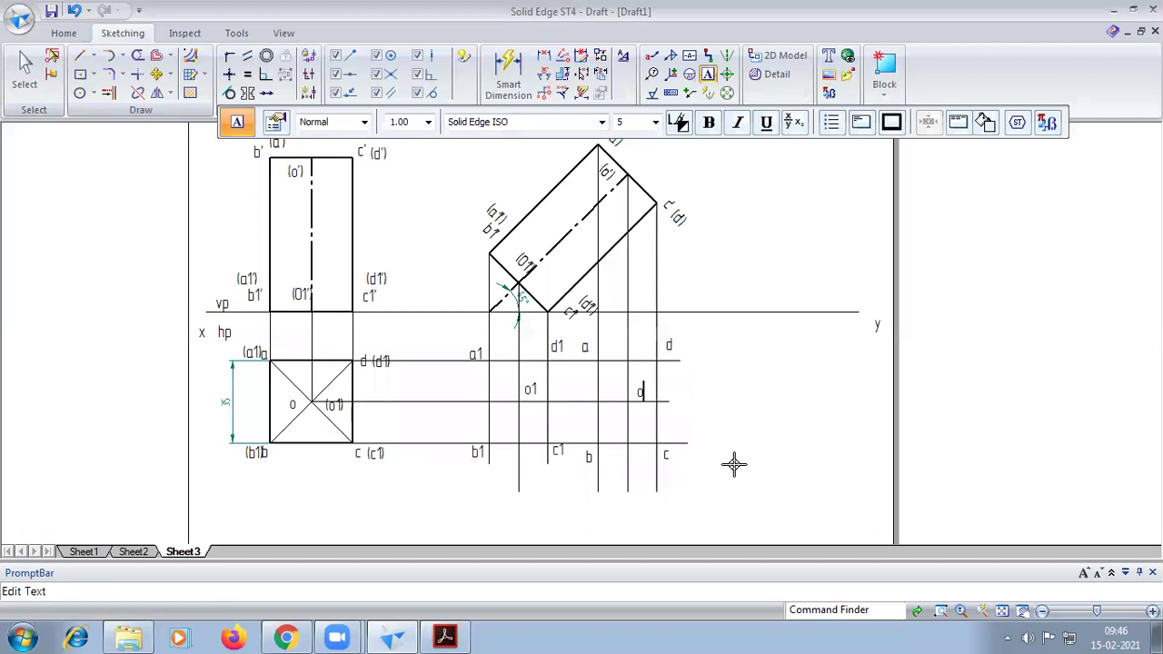
scroll(734, 464, up, 1)
Step: Replace the labels d1 and c1 in the new top view with the bracketed labels (d1) and (c1)
click(22, 71)
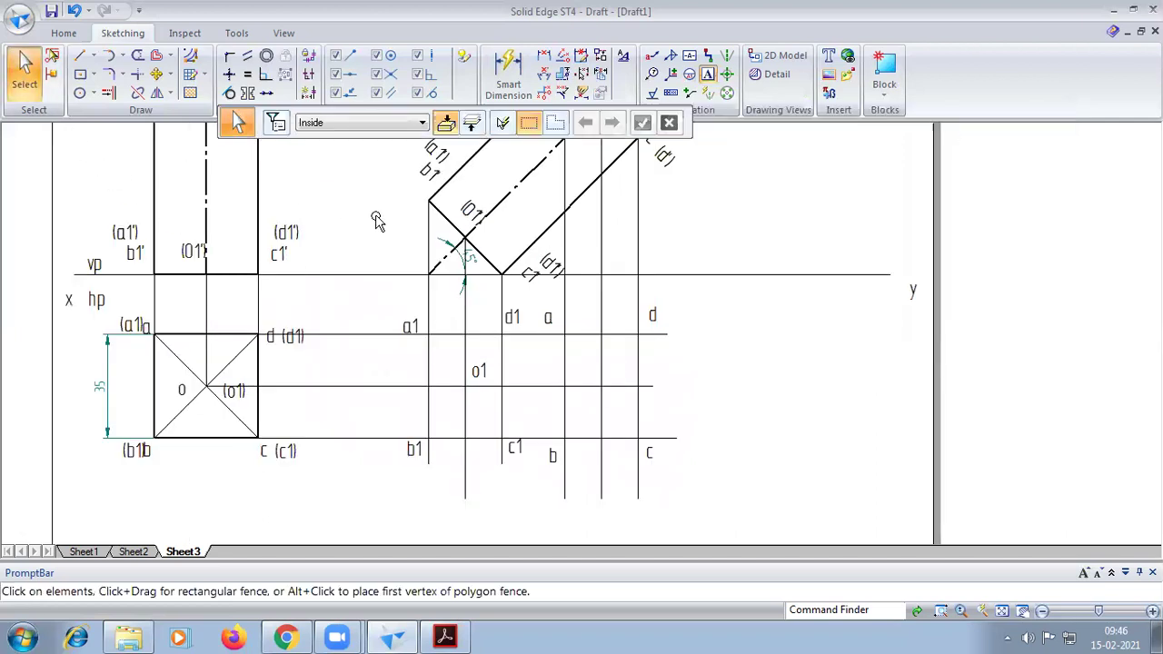
click(514, 318)
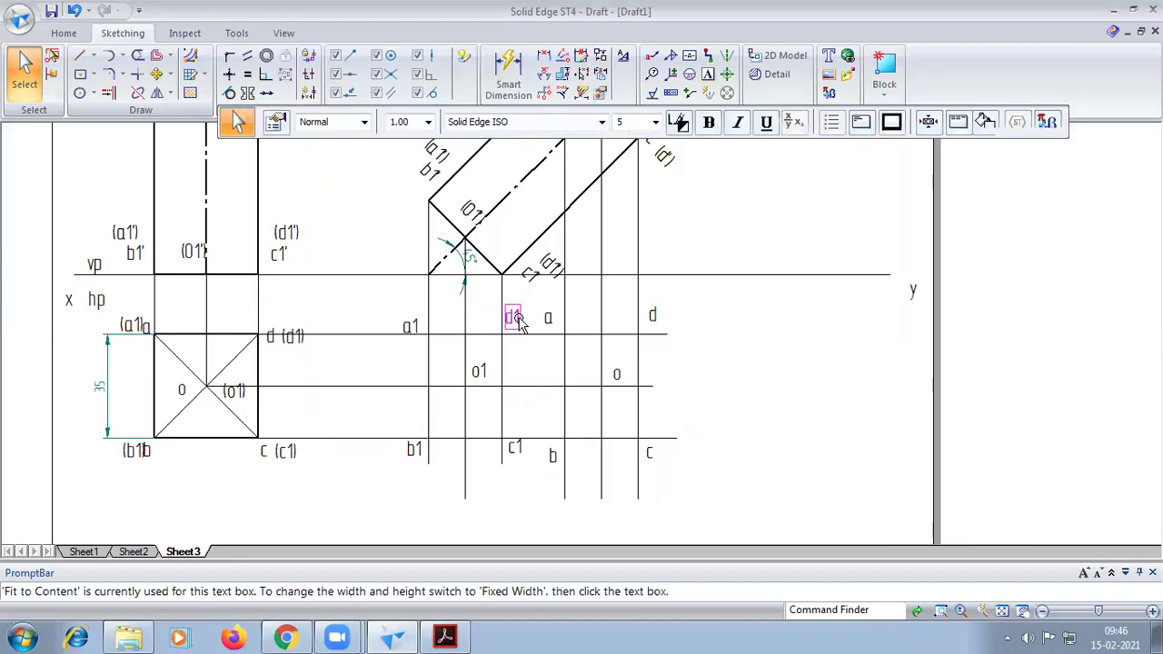
drag(514, 317, 518, 447)
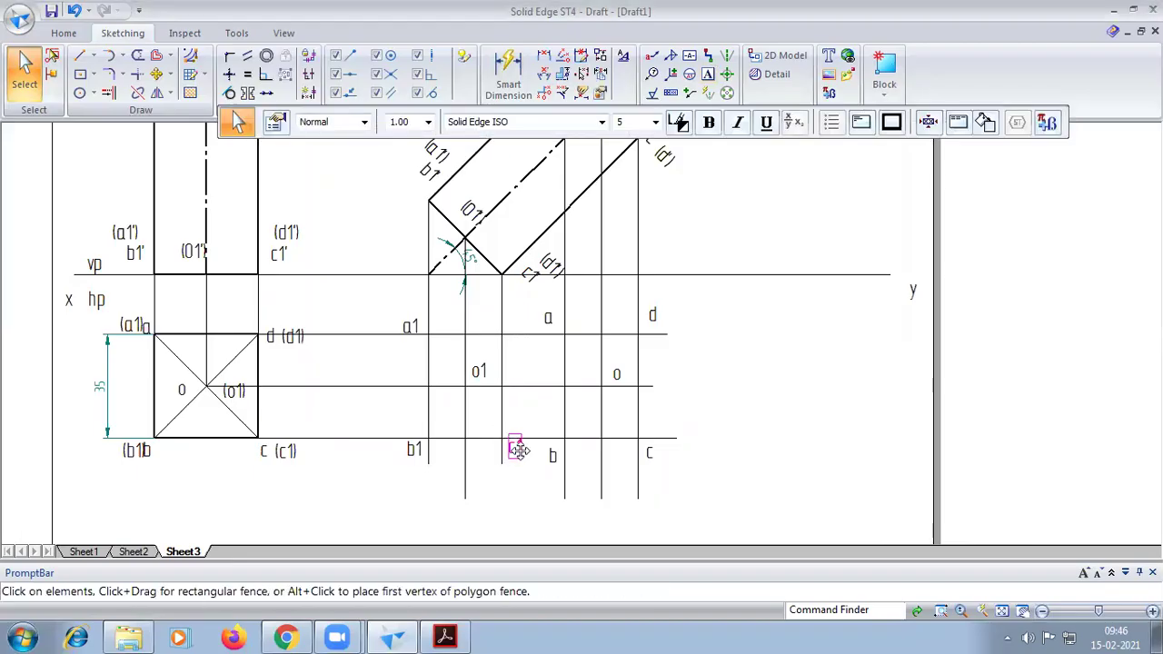
key(Delete)
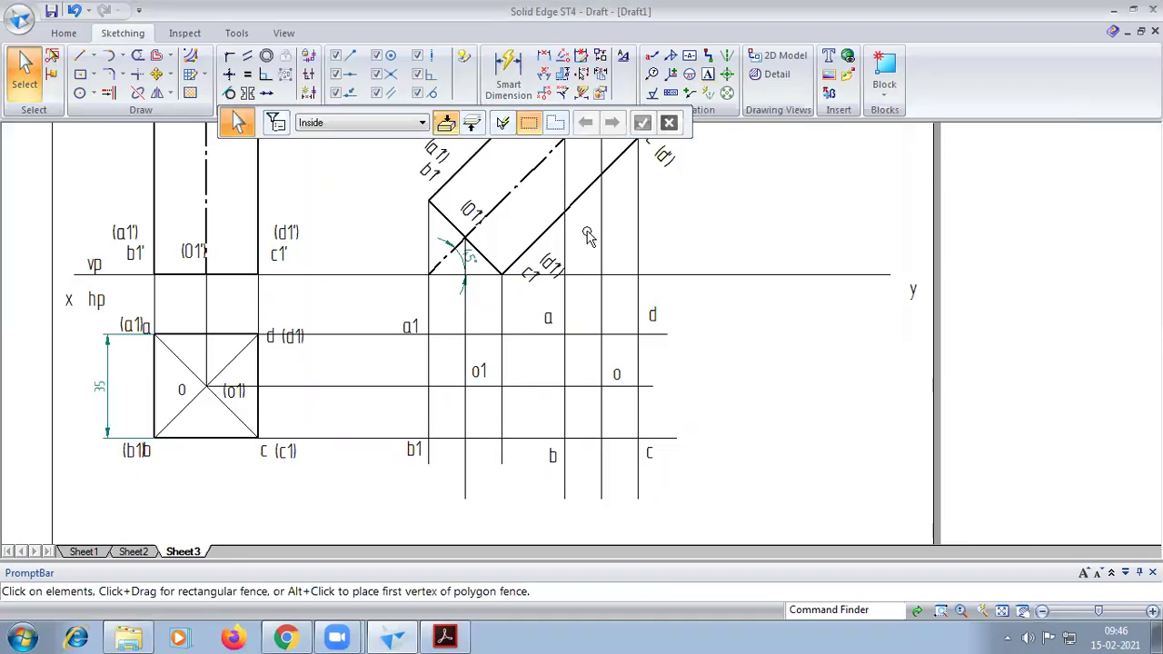
click(707, 73)
click(511, 310)
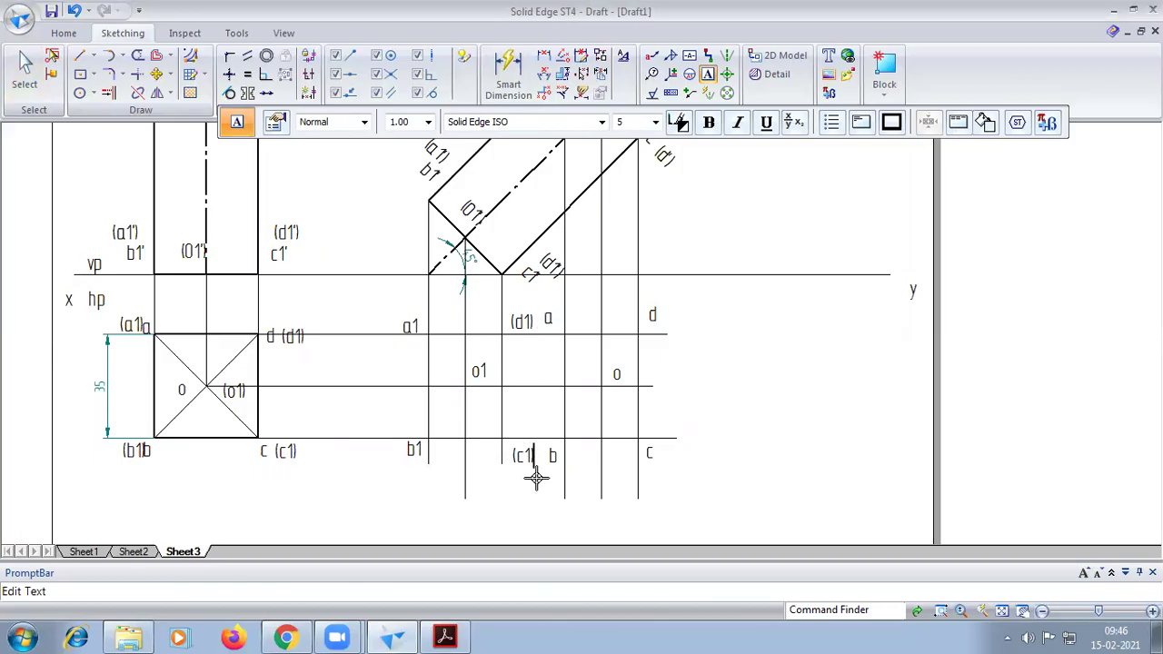
Step: Choose a thicker line width and draw the new top view's edge from a1 down to b1
scroll(536, 478, up, 1)
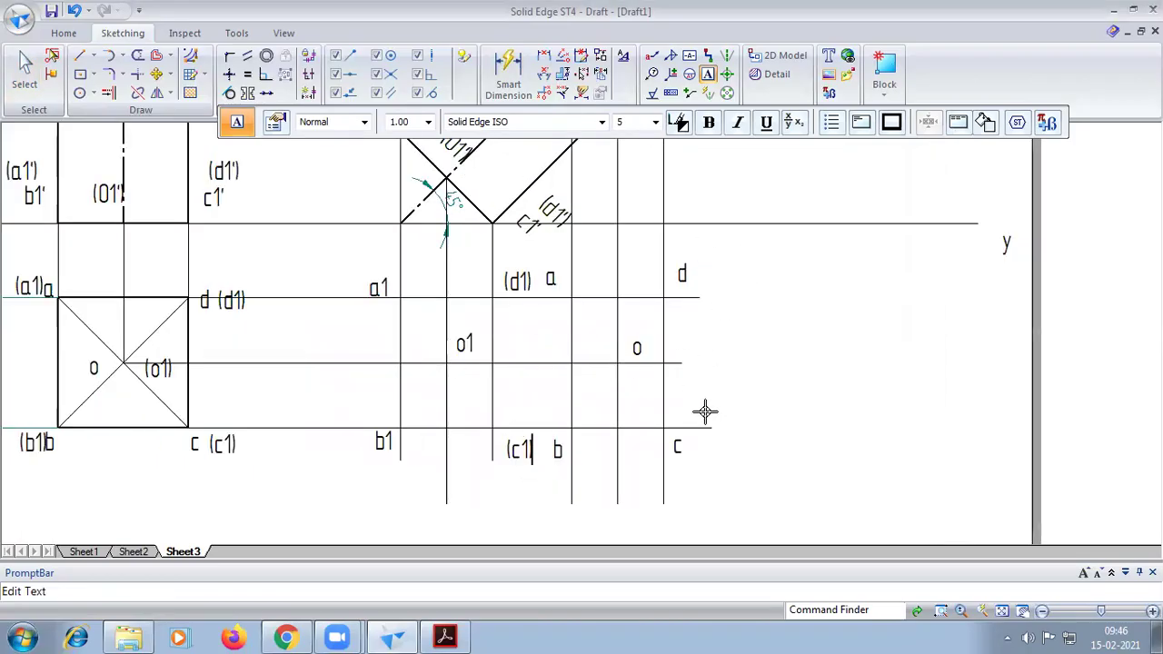
click(79, 56)
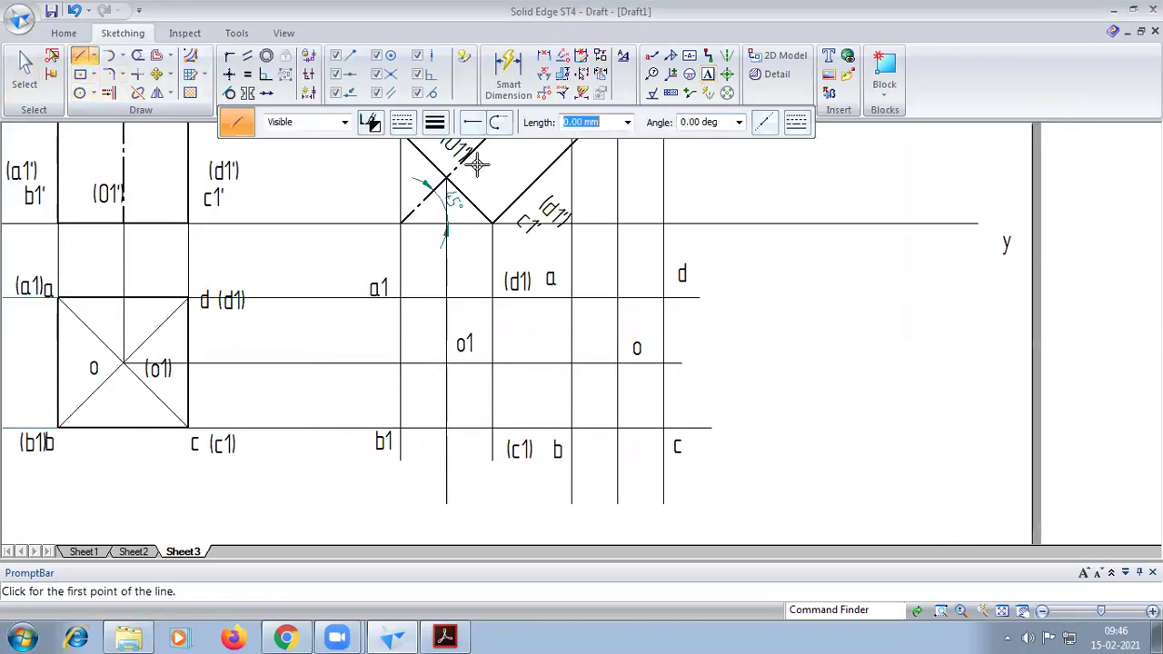
click(436, 122)
click(455, 201)
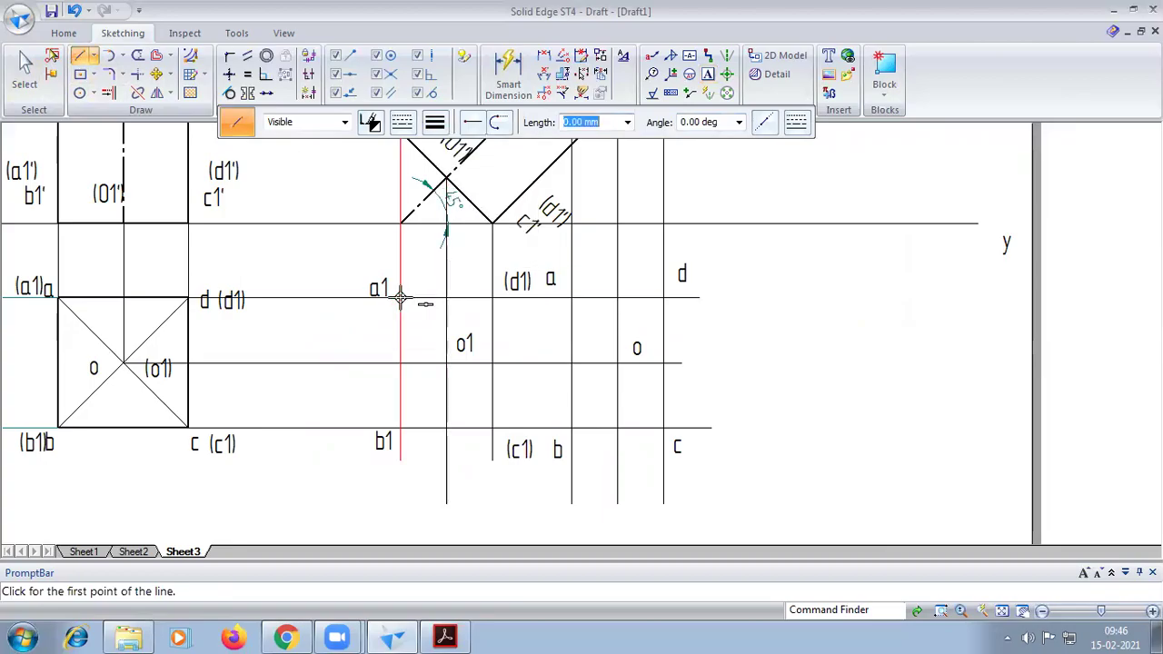
scroll(400, 296, up, 3)
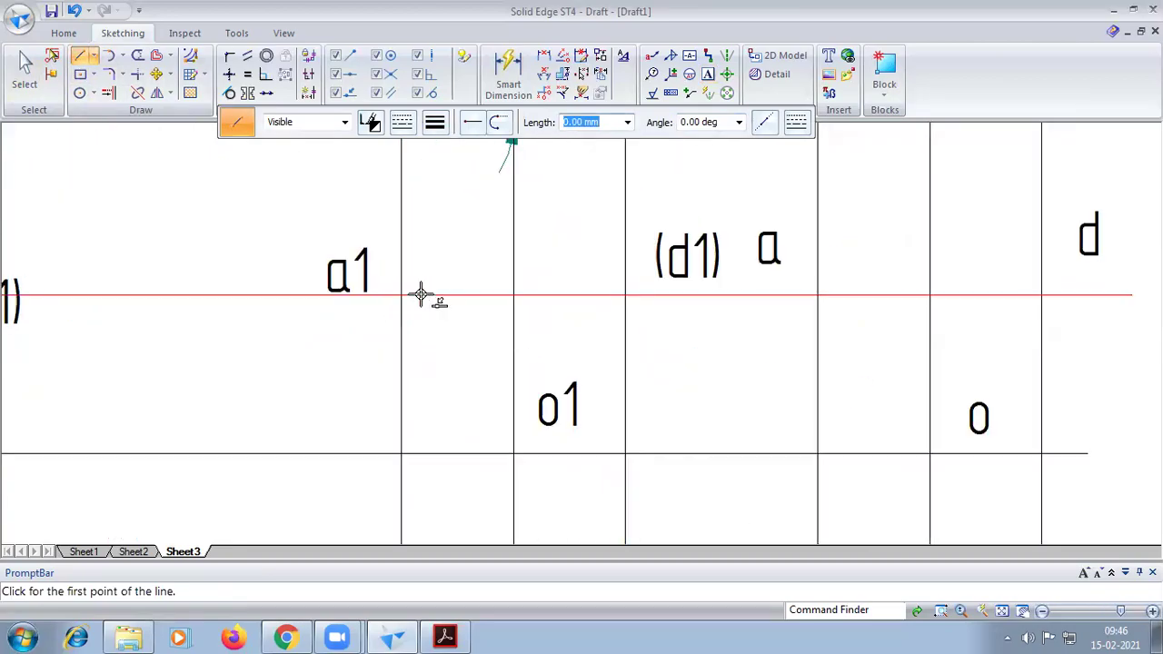
click(402, 294)
key(Escape)
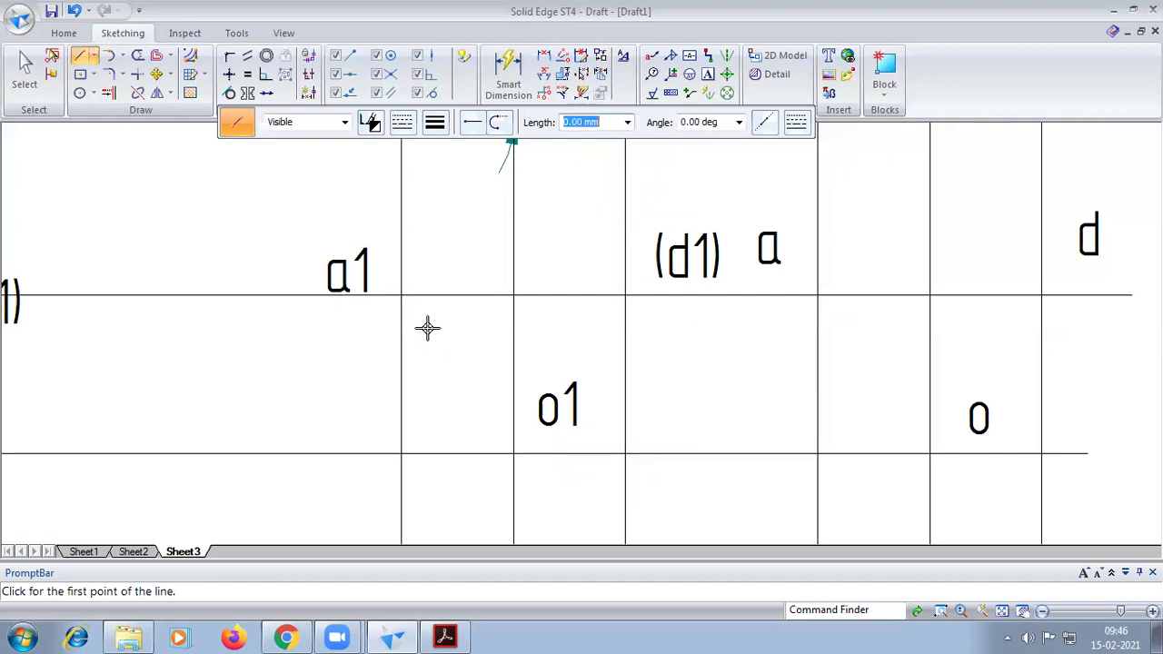
scroll(400, 295, up, 3)
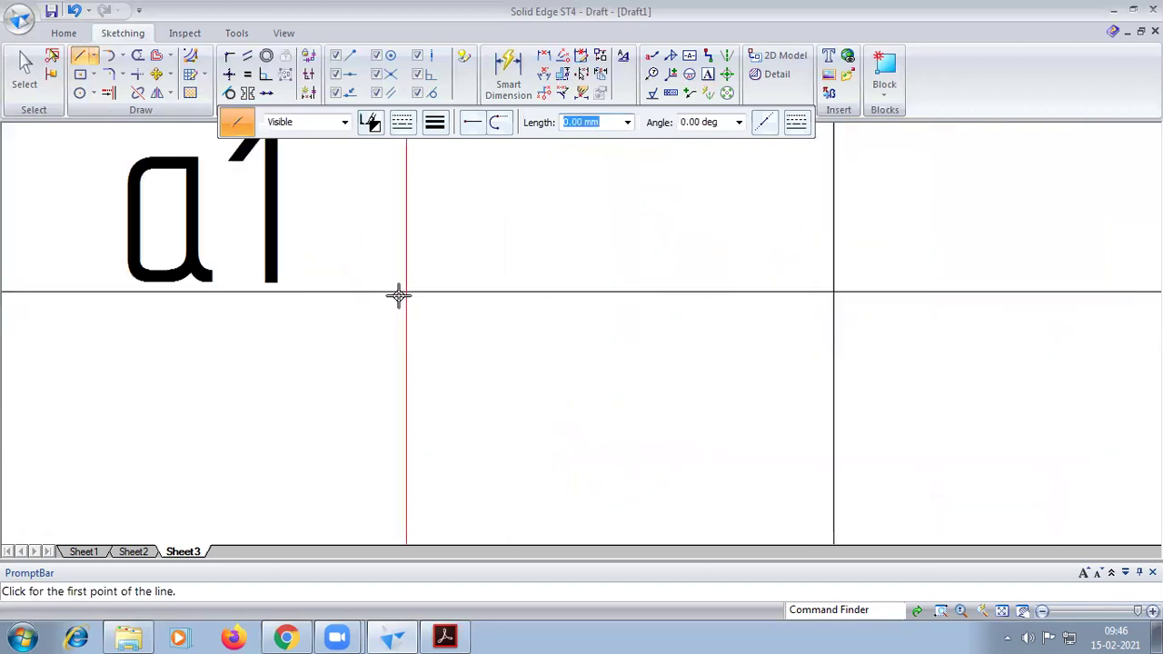
scroll(398, 295, up, 2)
click(421, 284)
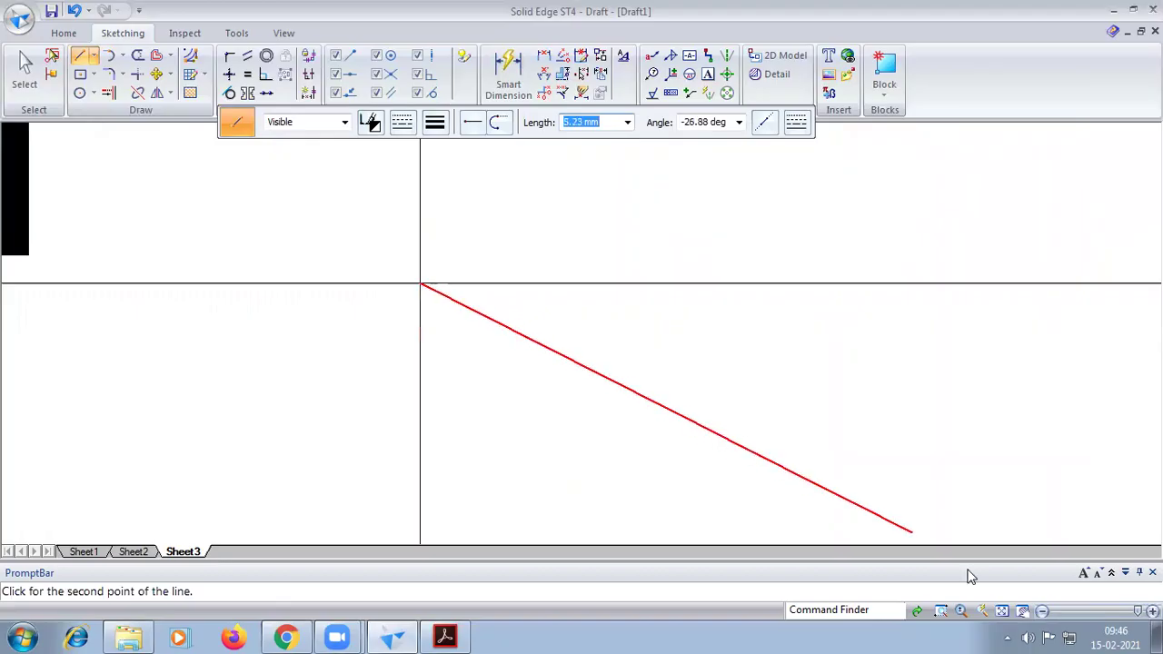
scroll(537, 454, down, 3)
scroll(536, 424, up, 3)
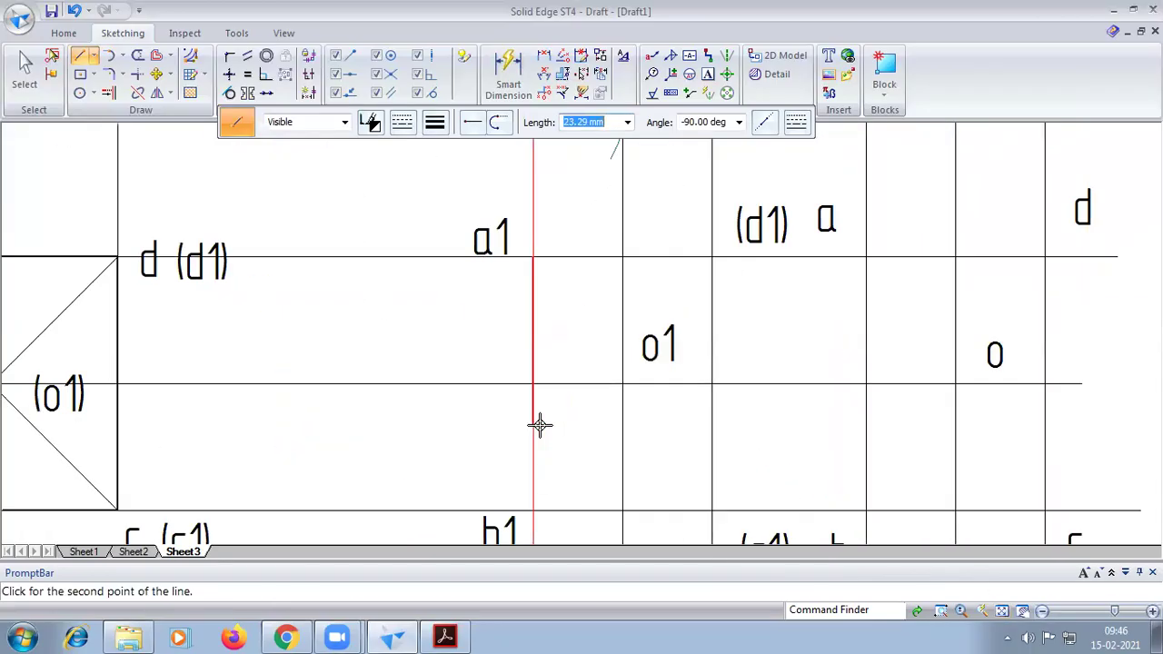
click(532, 510)
Step: Draw the new top view's thick lower edge horizontally from b1 to the intersection at c
click(961, 610)
scroll(693, 433, up, 4)
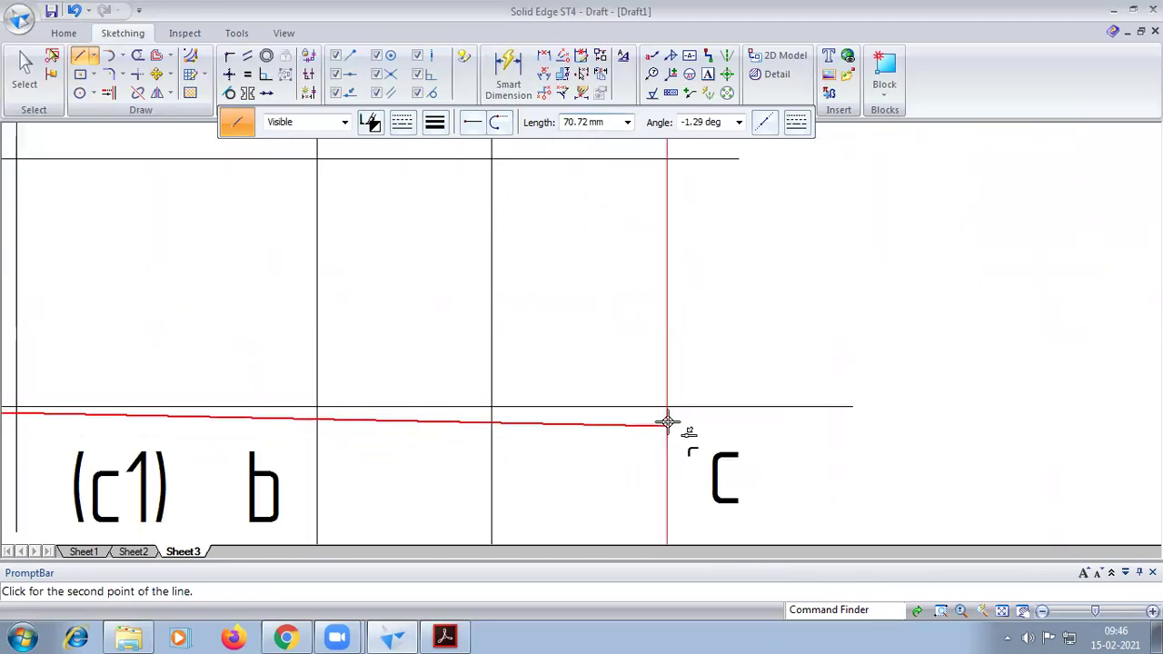
scroll(668, 407, up, 3)
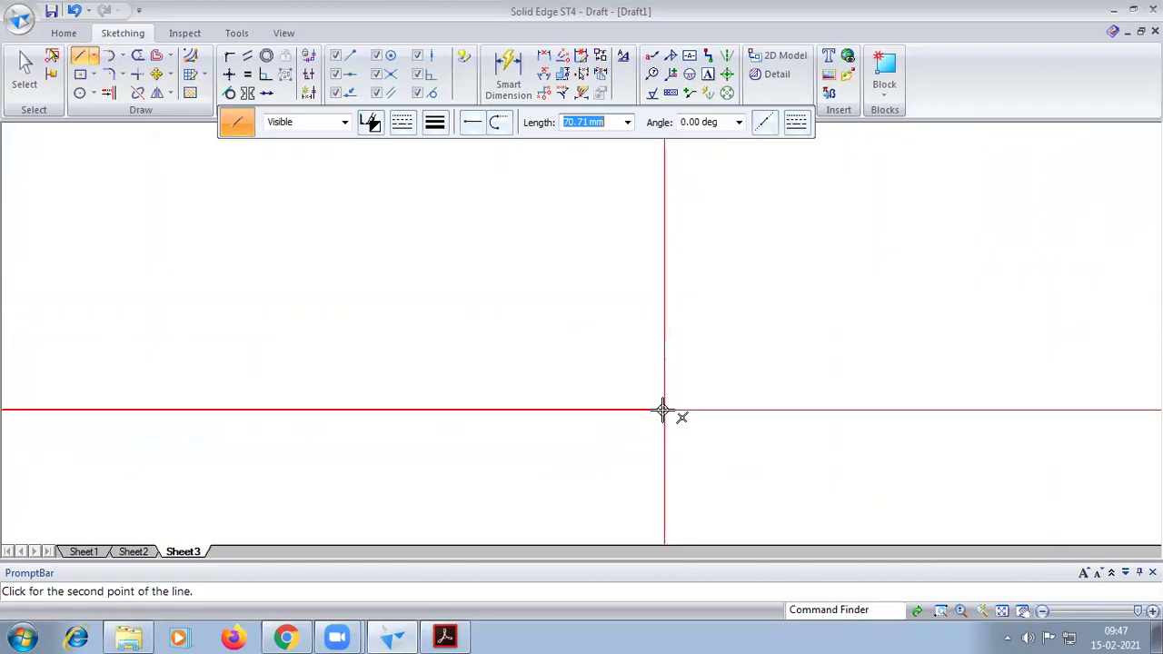
click(662, 410)
Step: Close the new top view's thick outline with edges from c up to d and from d back to a1
click(1002, 610)
scroll(667, 388, up, 2)
scroll(667, 388, up, 3)
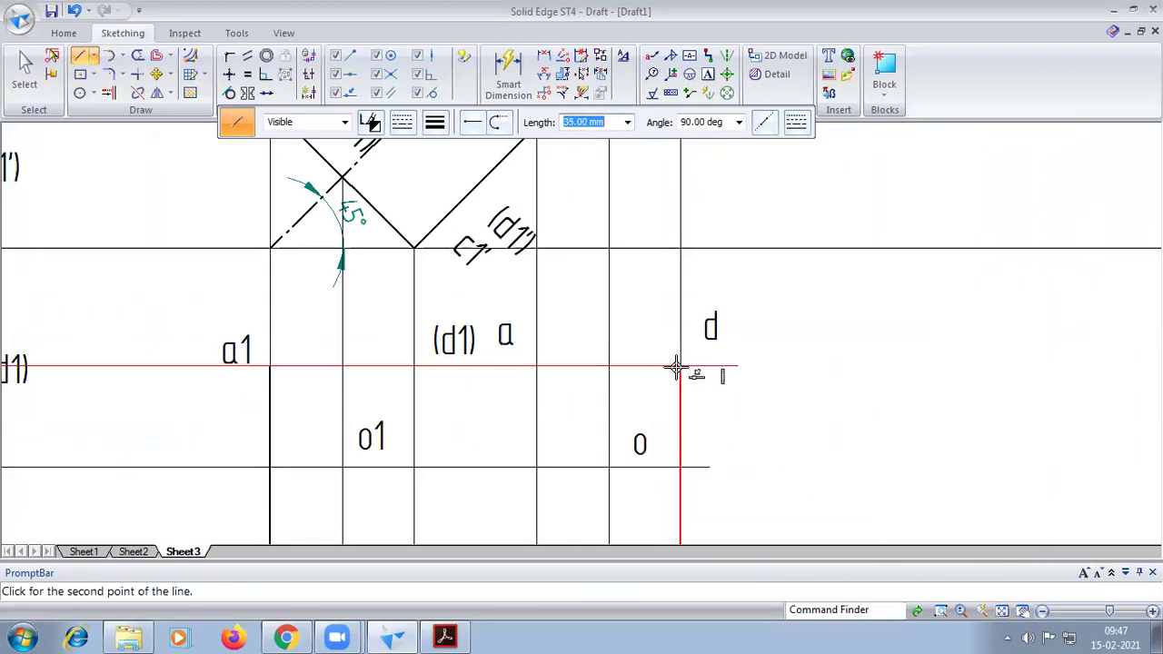
click(679, 365)
click(270, 365)
right_click(702, 409)
click(1002, 611)
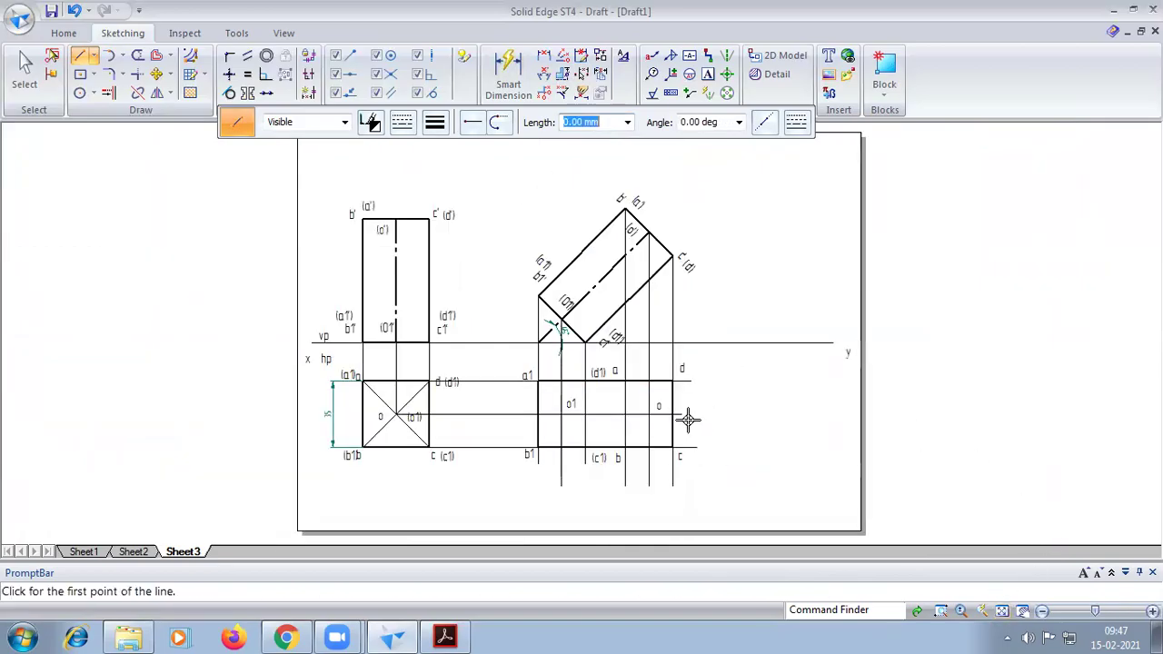
scroll(717, 409, up, 1)
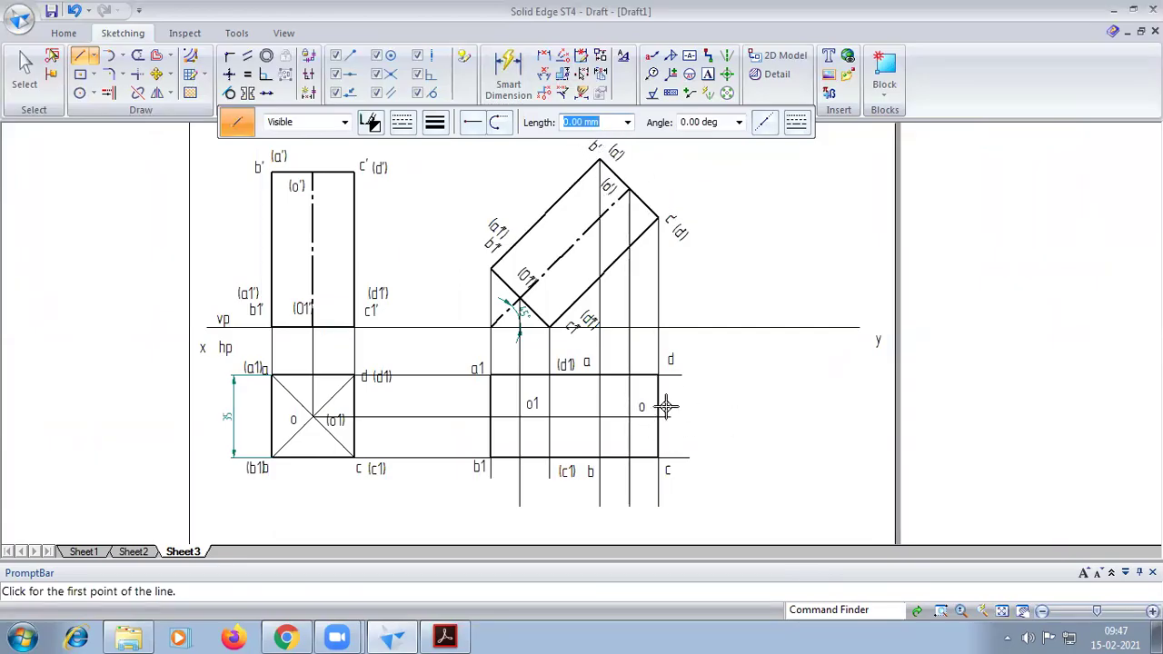
Step: Draw the new top view's thick visible edge from a to b and the dashed hidden edge from (d1) to (c1)
click(600, 374)
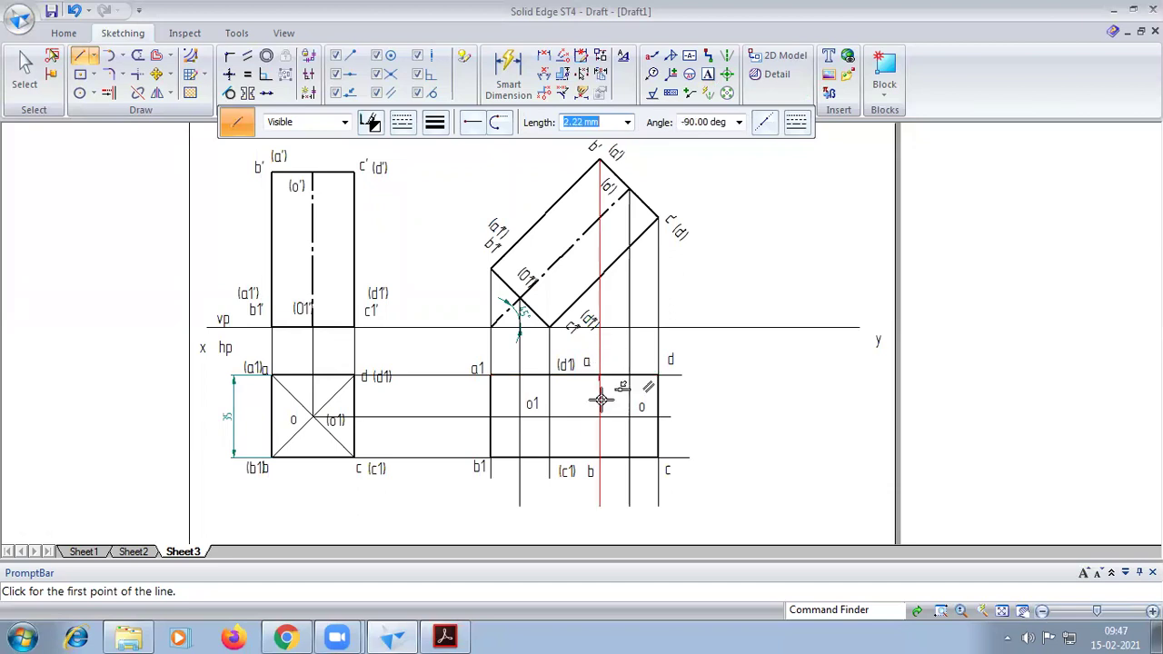
click(599, 458)
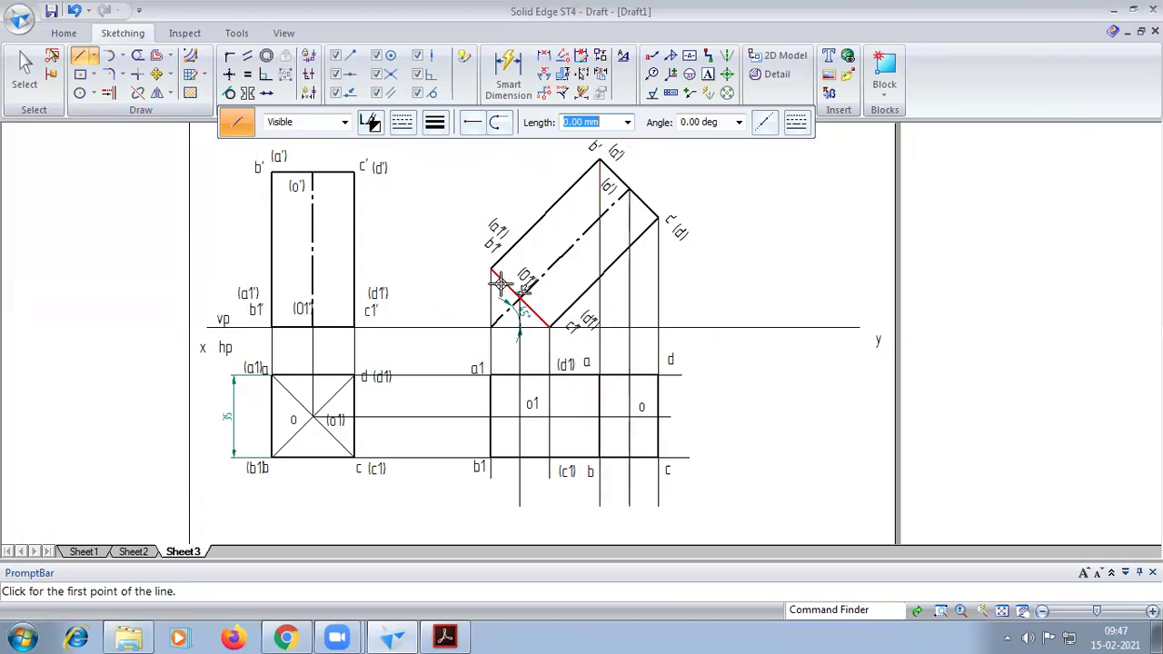
click(404, 128)
click(443, 161)
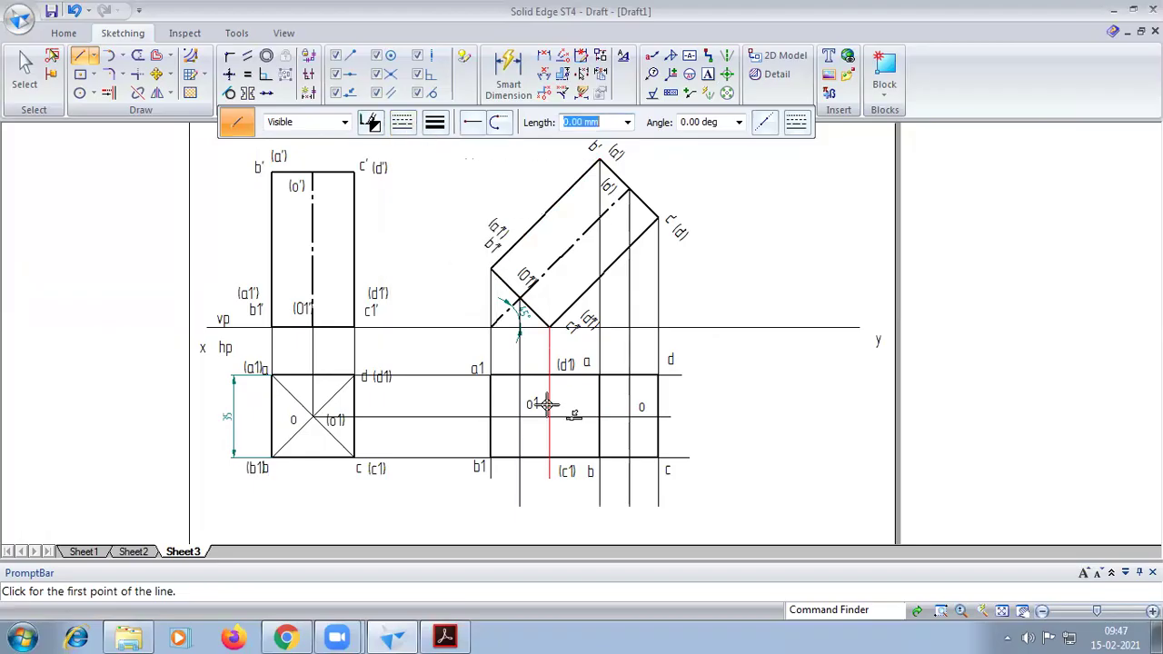
click(549, 374)
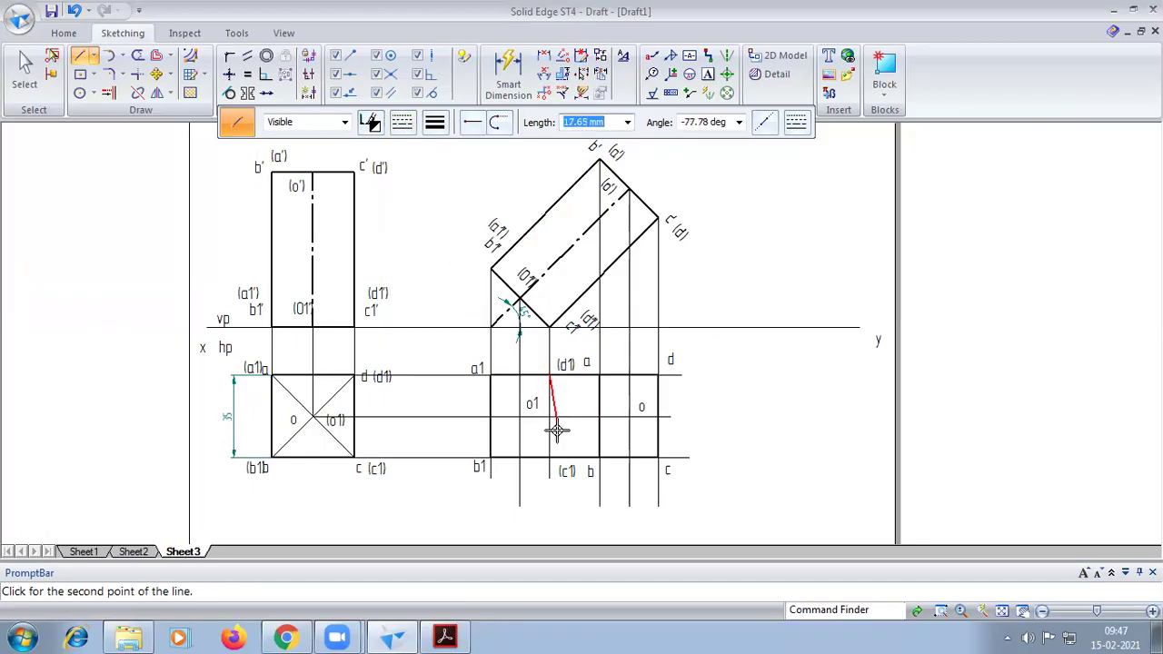
click(547, 456)
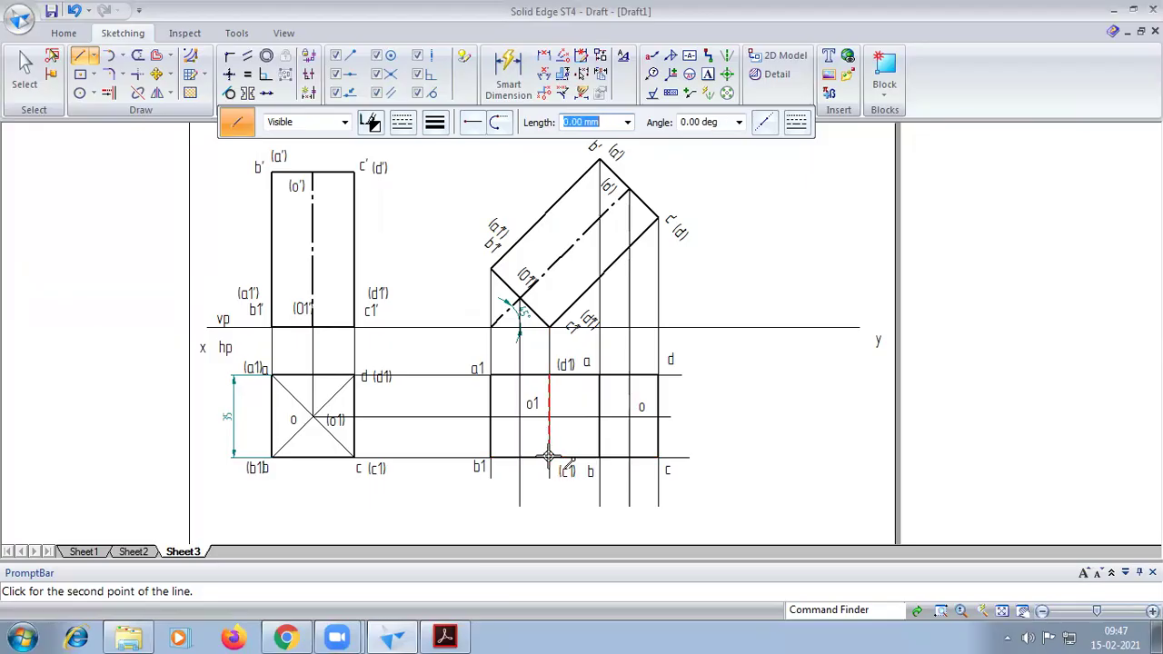
right_click(548, 456)
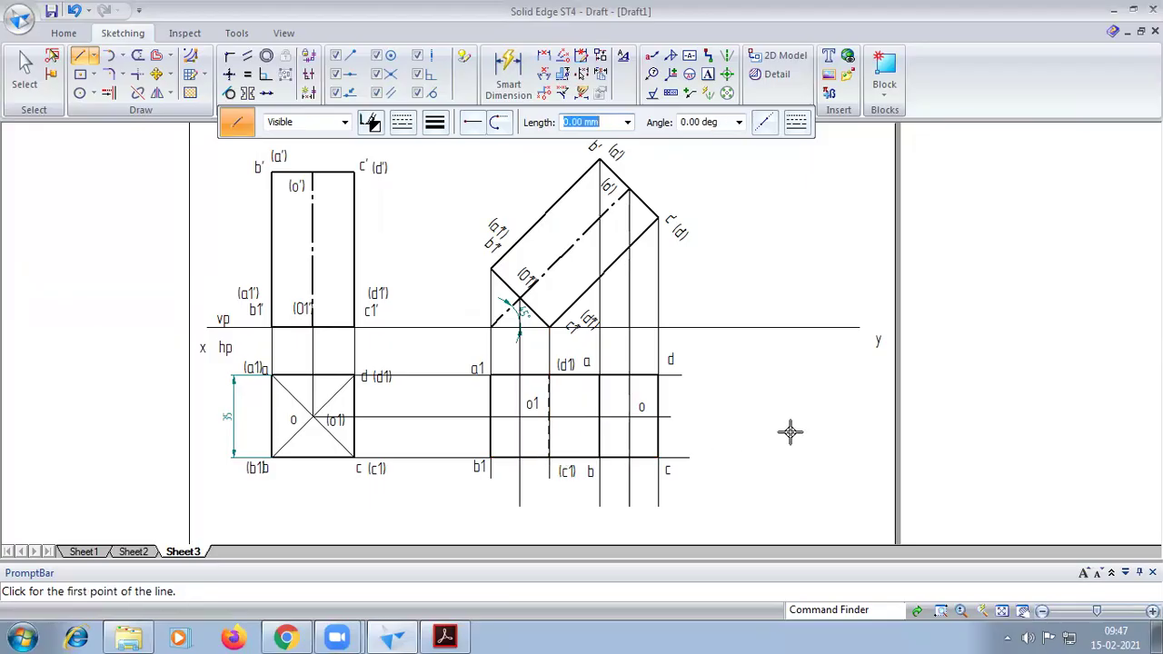
Step: Draw the new top view's axis as a chain line from o1 to o
click(401, 126)
click(413, 185)
click(521, 417)
click(640, 416)
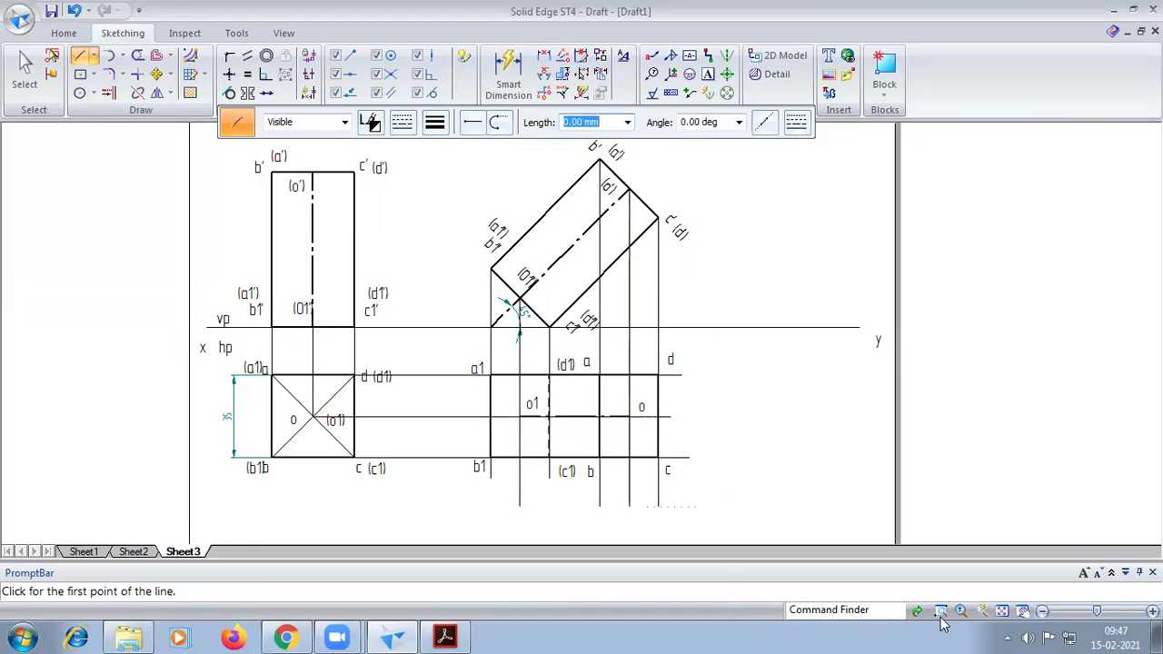
Step: Fit the whole sheet in view and examine the 30° inclined final top view in the PDF figure in Adobe Acrobat Reader
click(1000, 610)
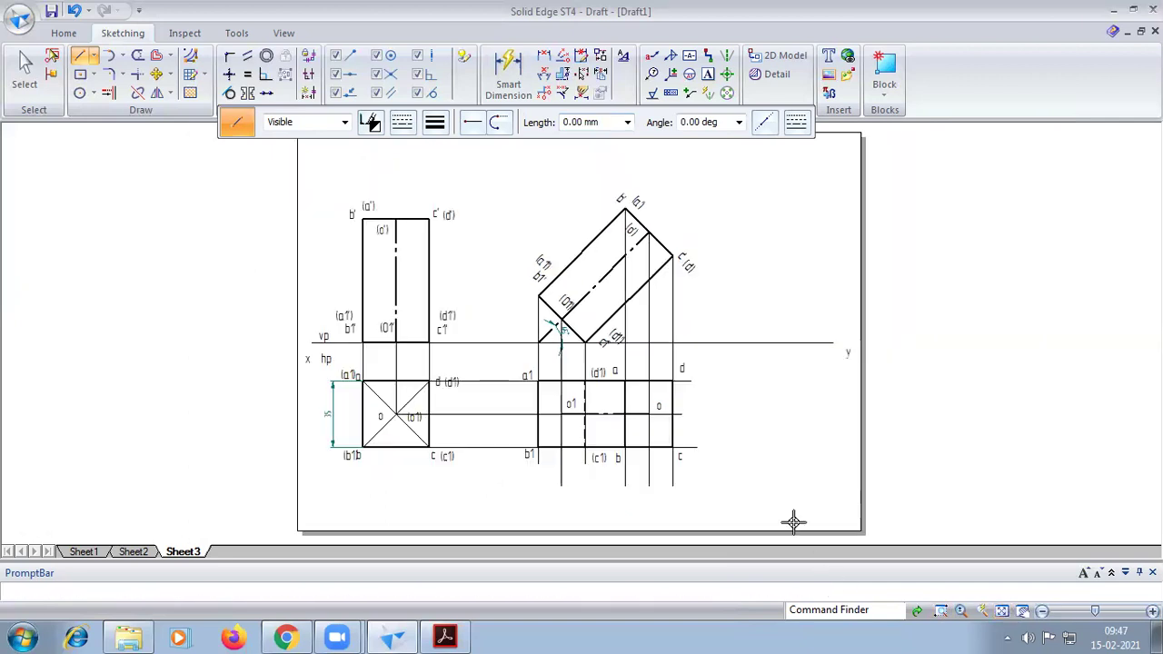
click(445, 635)
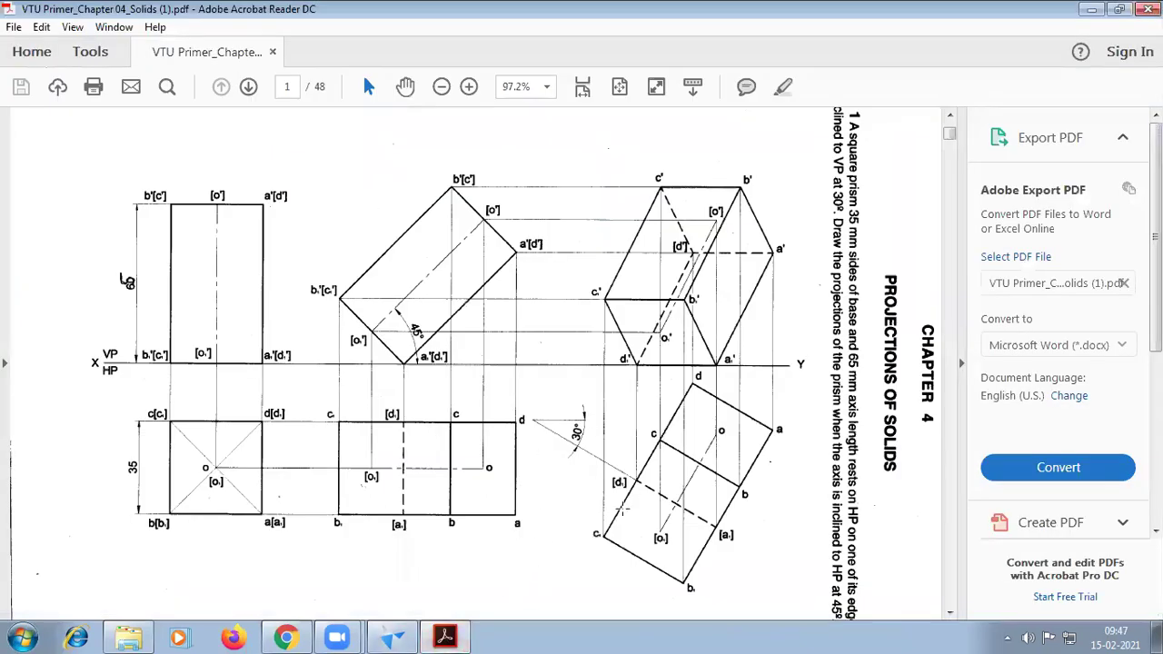
click(458, 635)
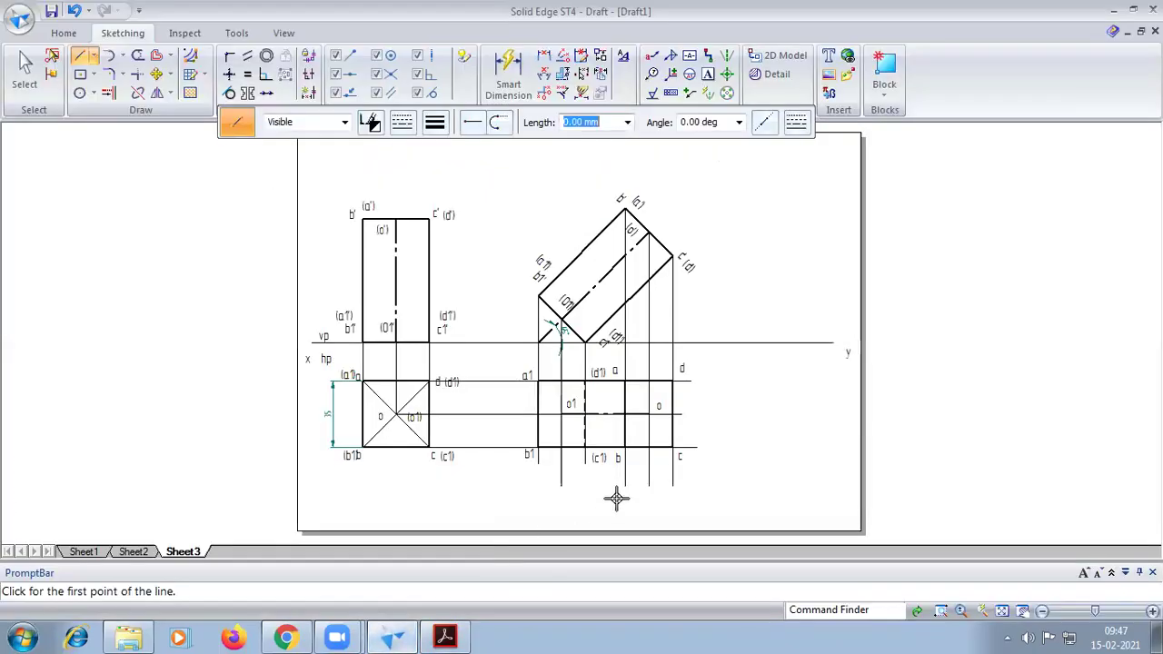
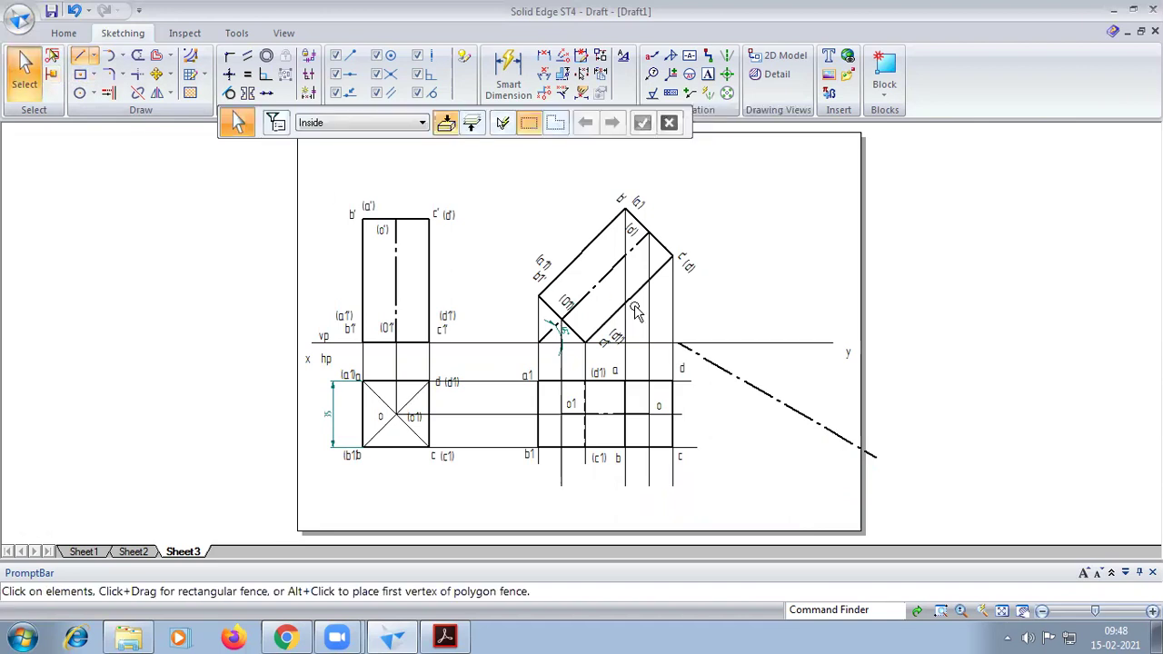
Step: Delete the inclined chain line and draw a short, thin, continuous horizontal reference line beside the new top view
click(711, 368)
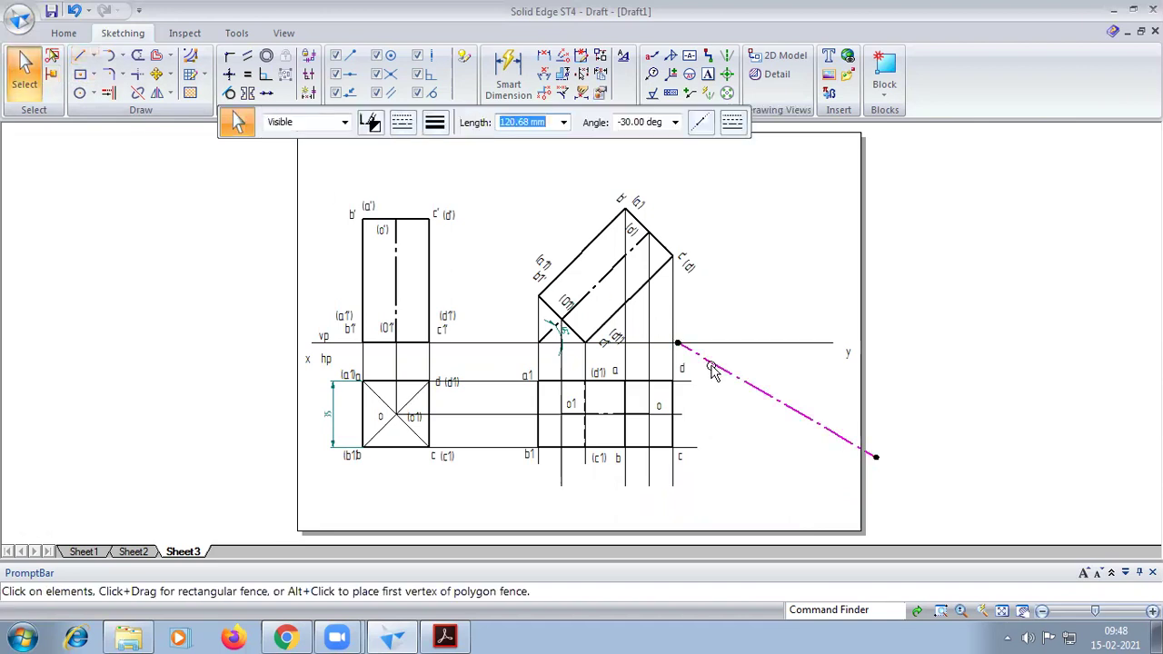
key(Delete)
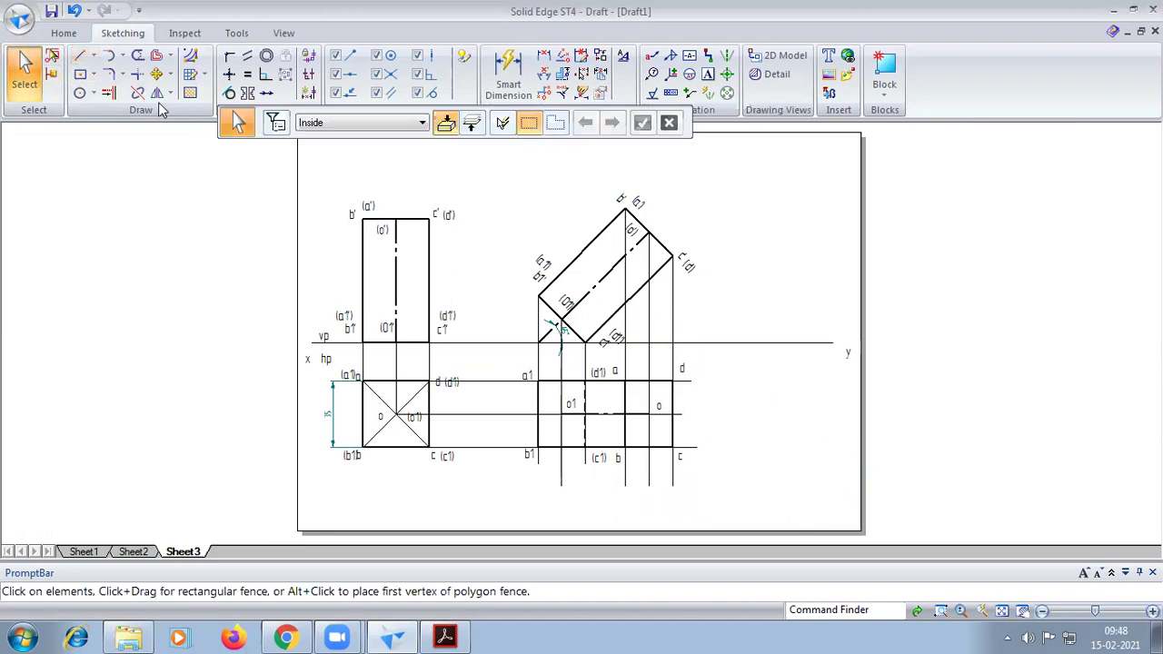
click(78, 56)
click(403, 122)
click(418, 153)
click(434, 122)
click(448, 145)
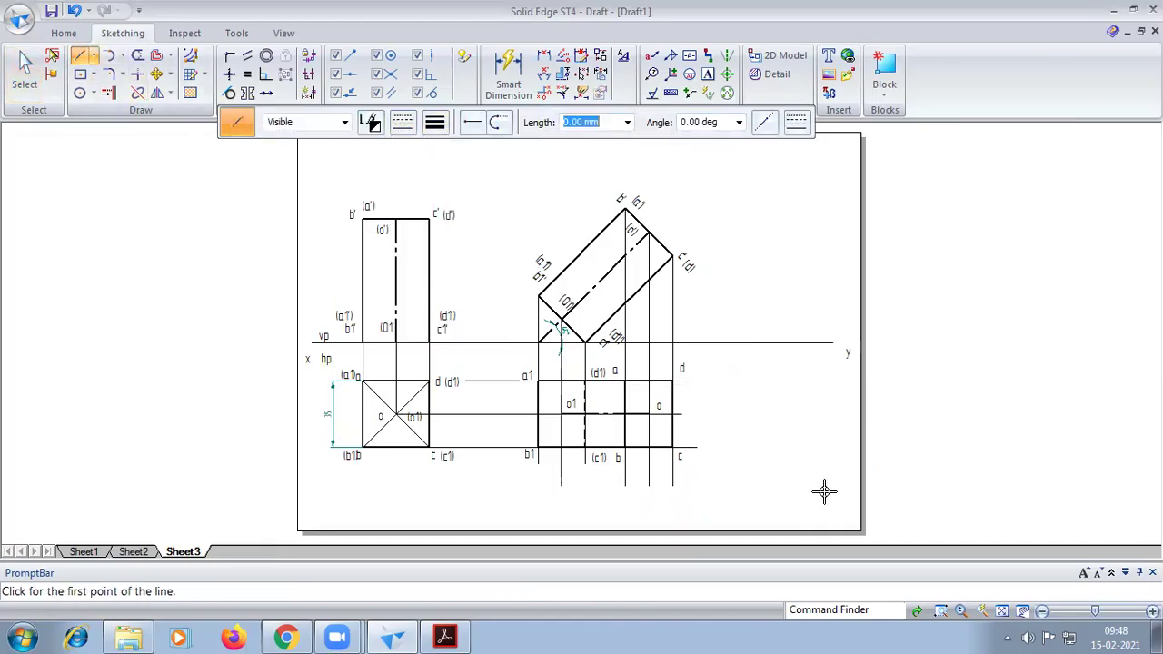
click(685, 400)
click(752, 400)
Step: Draw a thin line at -30° from the left end of the short horizontal reference line
click(691, 400)
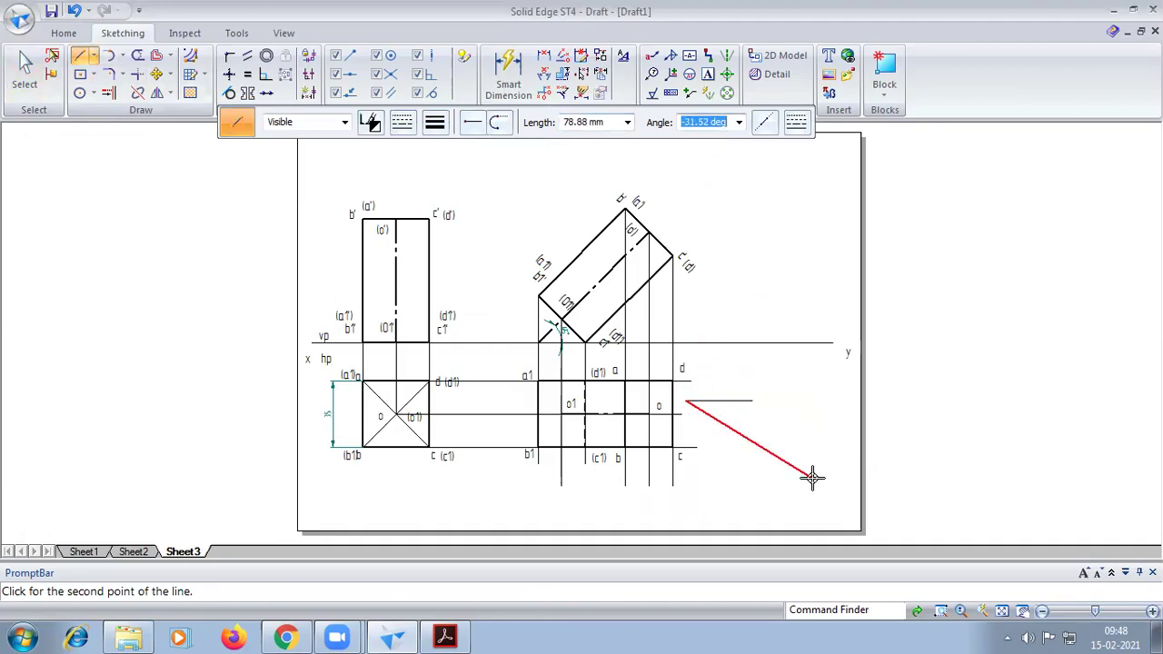
text(-30)
key(Tab)
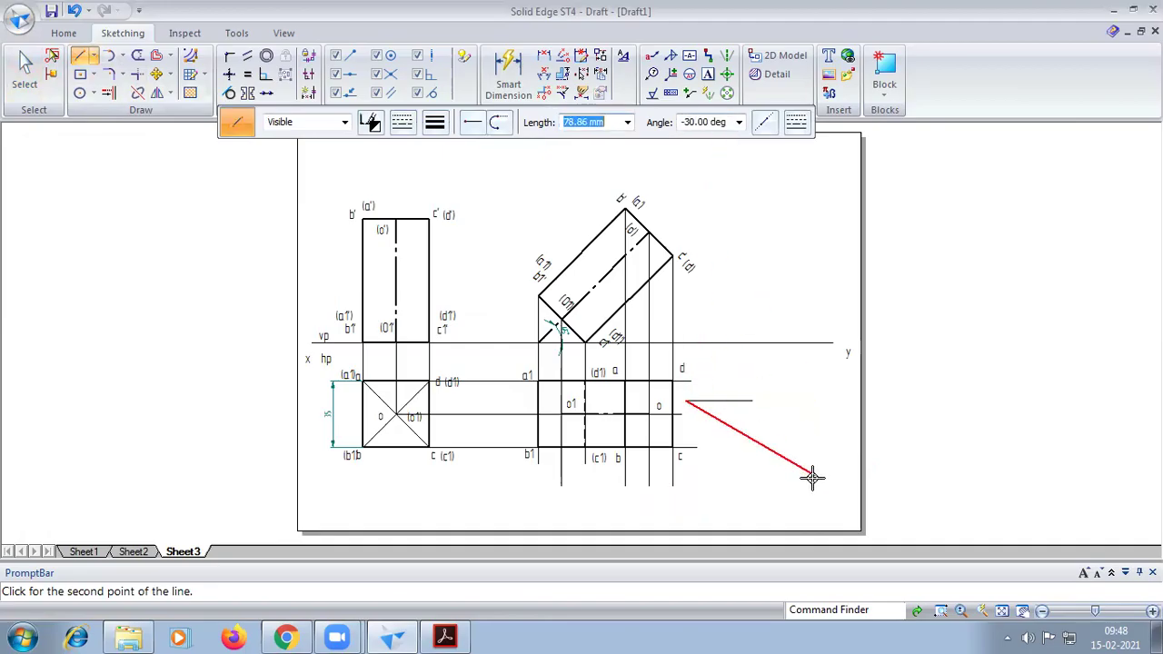
click(846, 495)
Step: Dimension the angle between the inclined line and the horizontal reference line
click(543, 73)
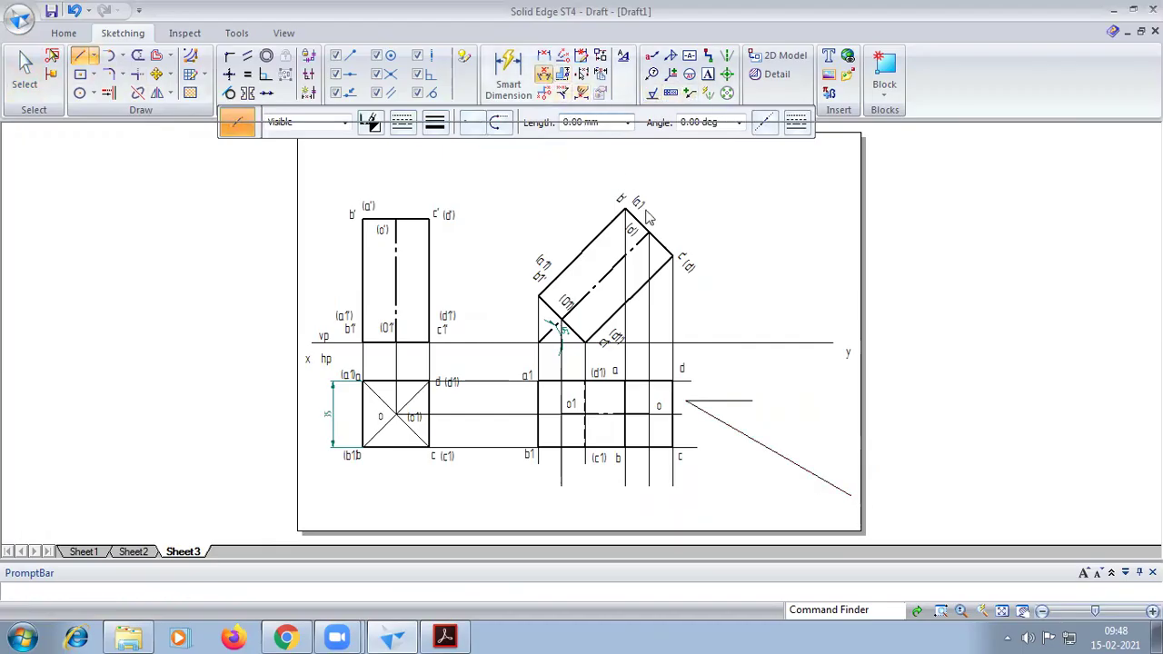
click(713, 414)
click(734, 400)
click(735, 409)
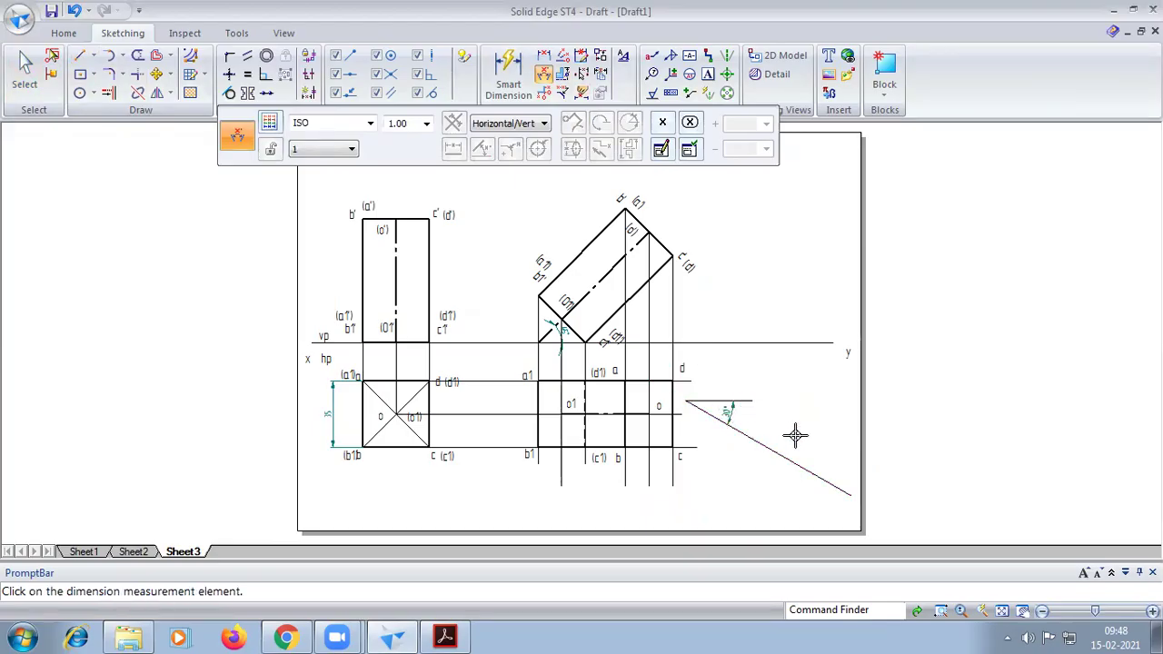
Step: Copy the new top view with its labels, placing its corner (d1) on the 30° line
click(25, 68)
drag(639, 364, 714, 505)
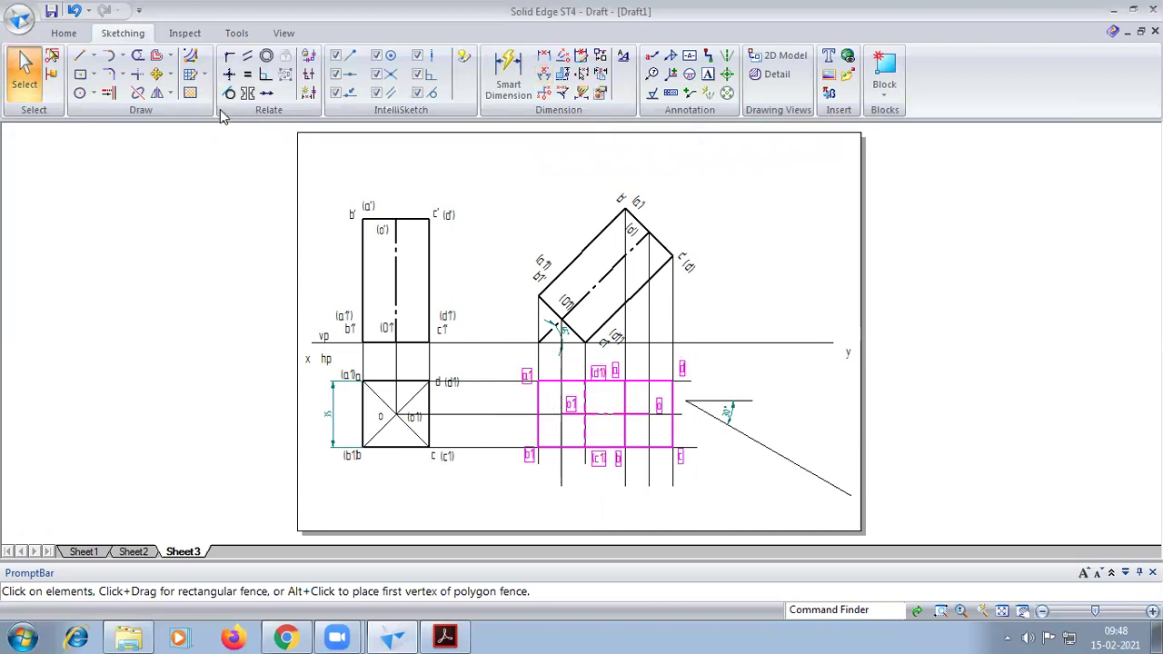
click(156, 73)
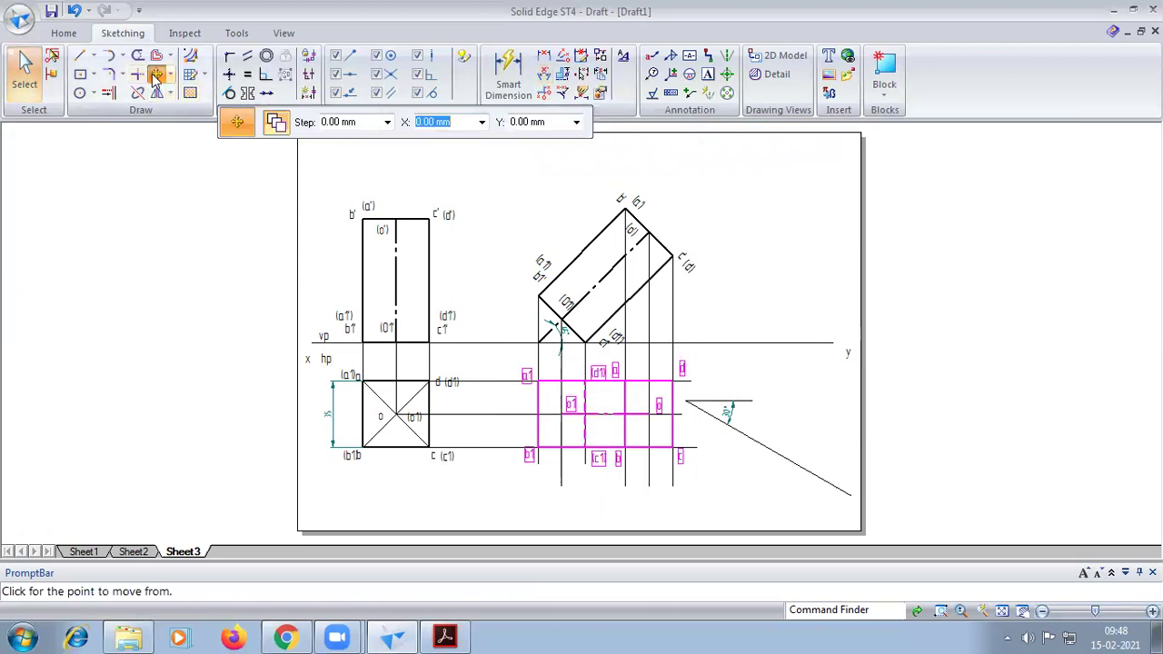
click(585, 380)
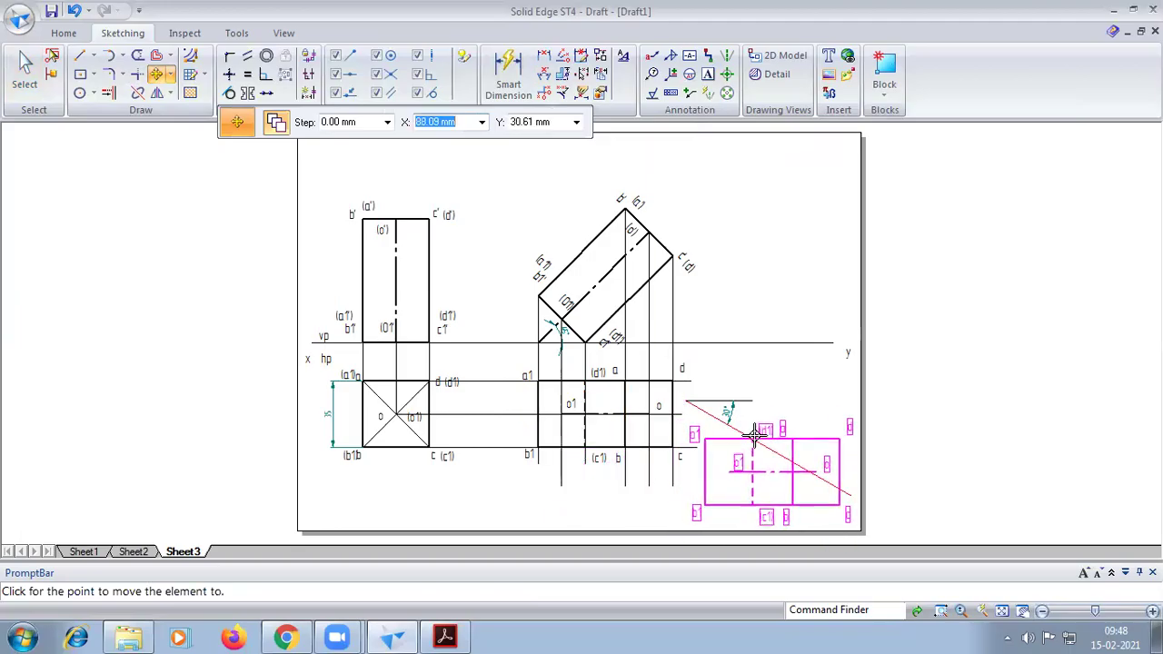
key(Escape)
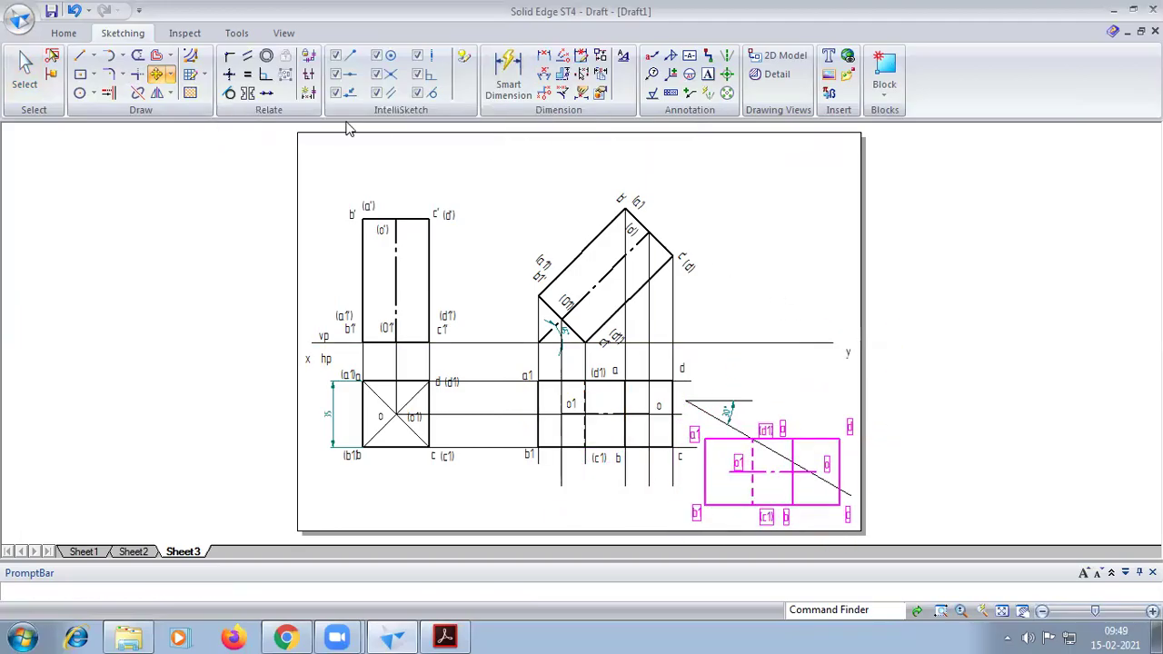
Step: Rotate the copied top view about (d1) until its dashed edge (d1)-(c1) lies along the 30° line
click(171, 74)
click(177, 111)
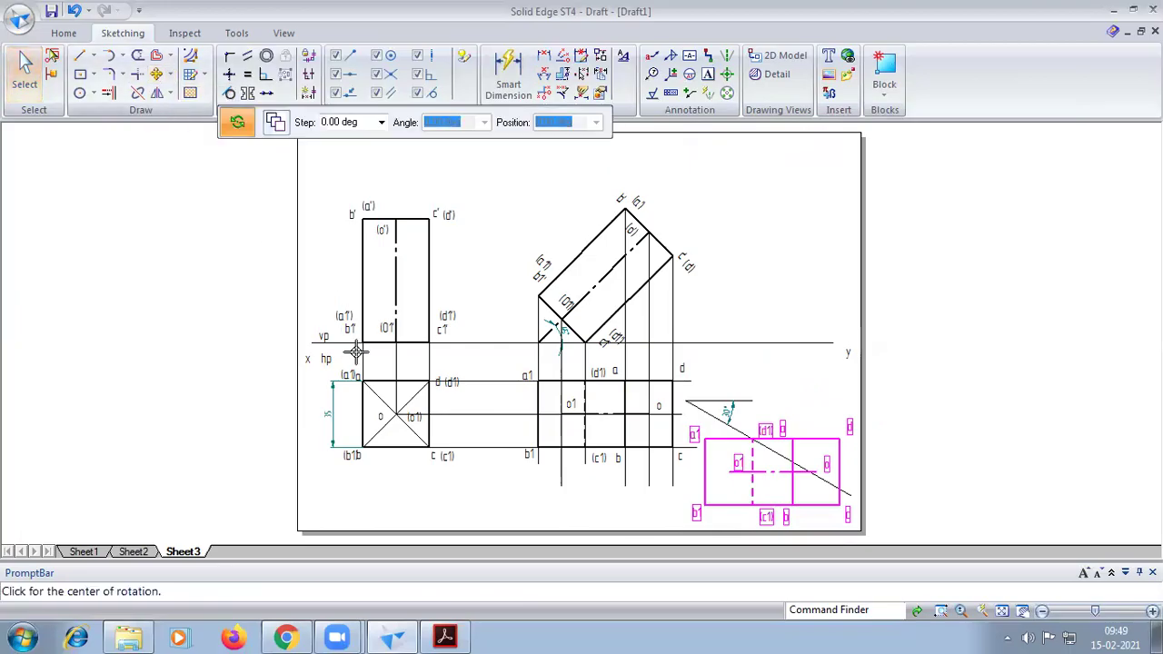
click(750, 436)
click(750, 508)
key(Return)
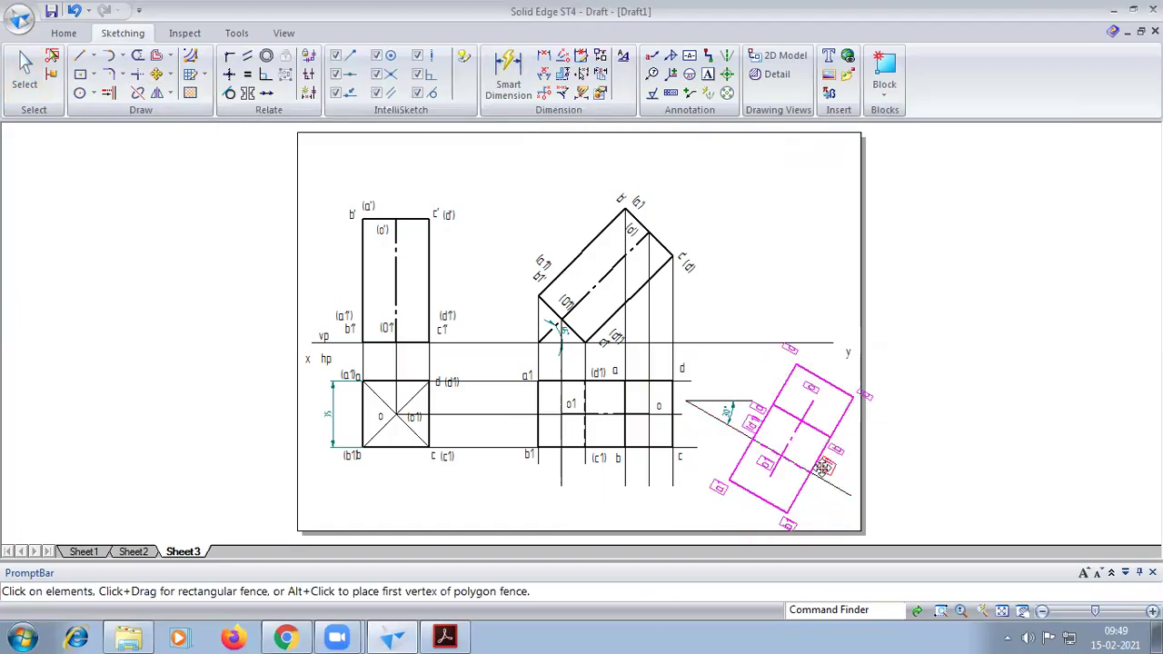
key(Escape)
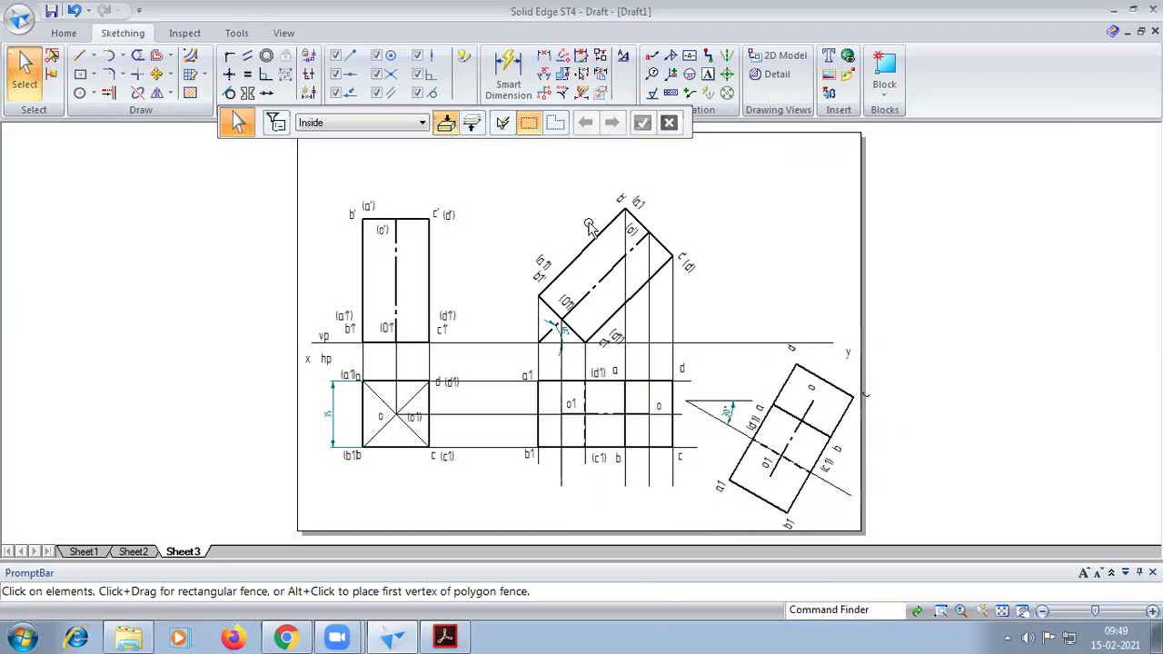
Step: Draw thin vertical projectors from a and b of the rotated top view up to the height of b' (a')
click(80, 55)
click(435, 125)
click(449, 151)
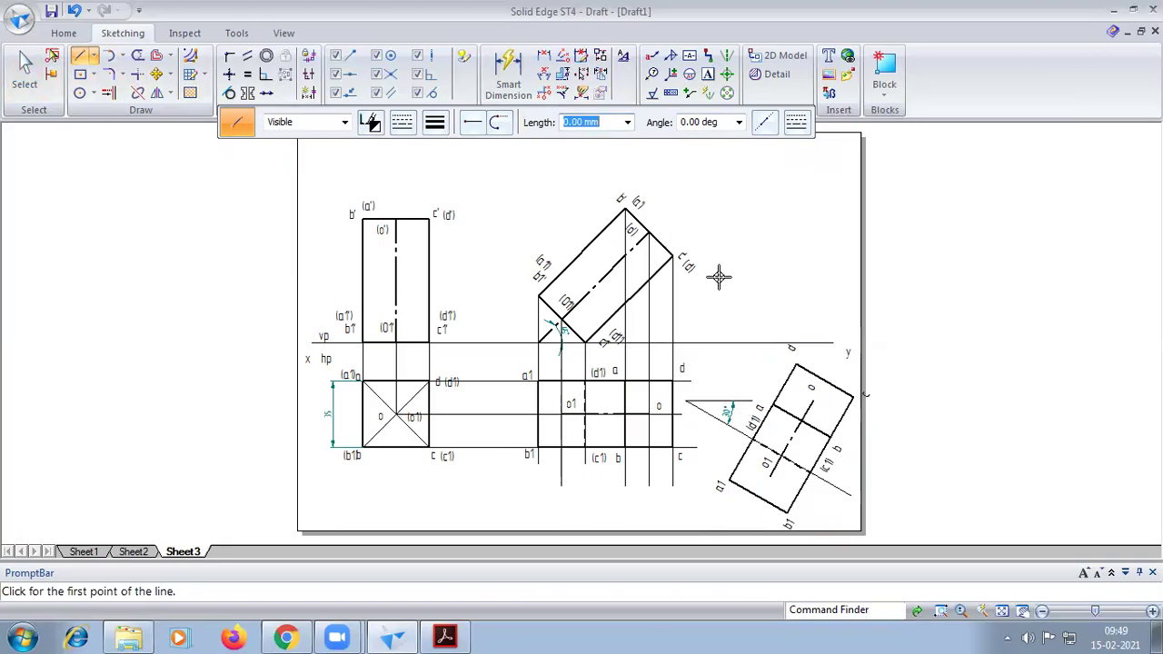
click(772, 403)
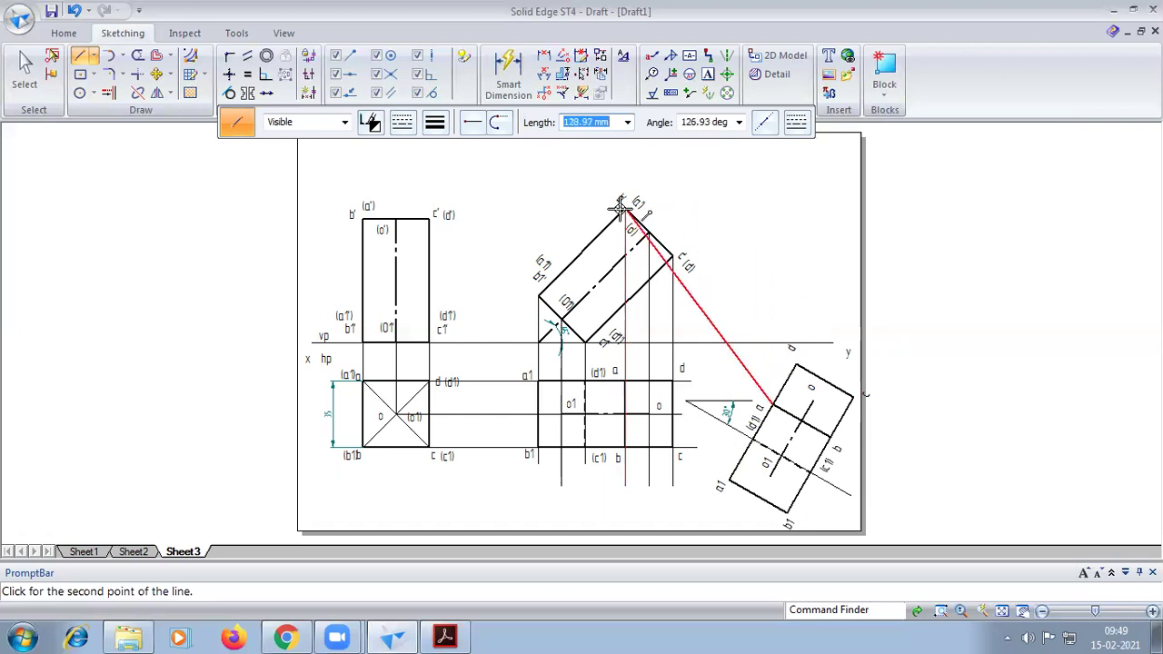
click(773, 207)
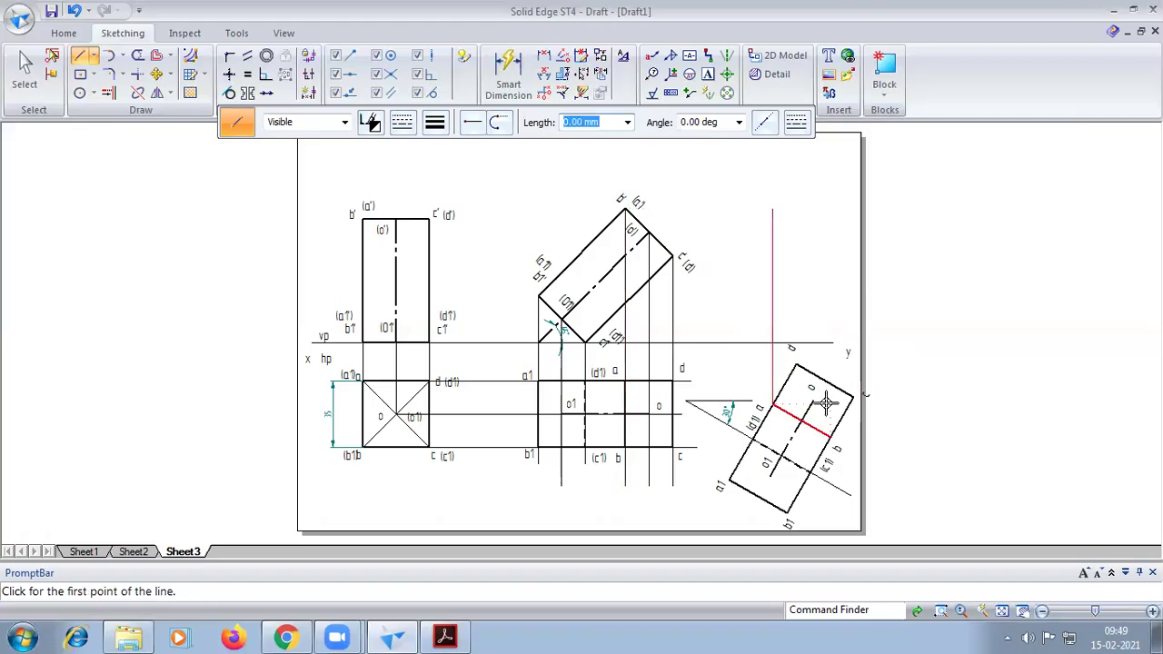
click(831, 434)
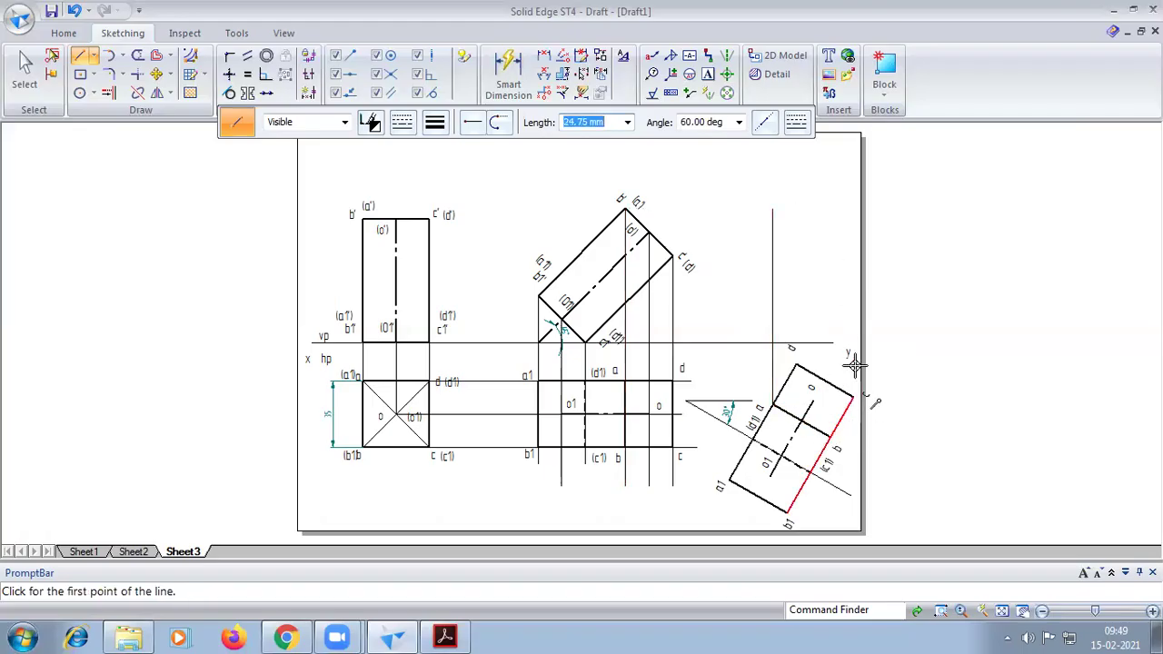
click(827, 209)
Step: Draw vertical projectors from c and d up to the height of c' and from o up to the height of (o')
click(853, 395)
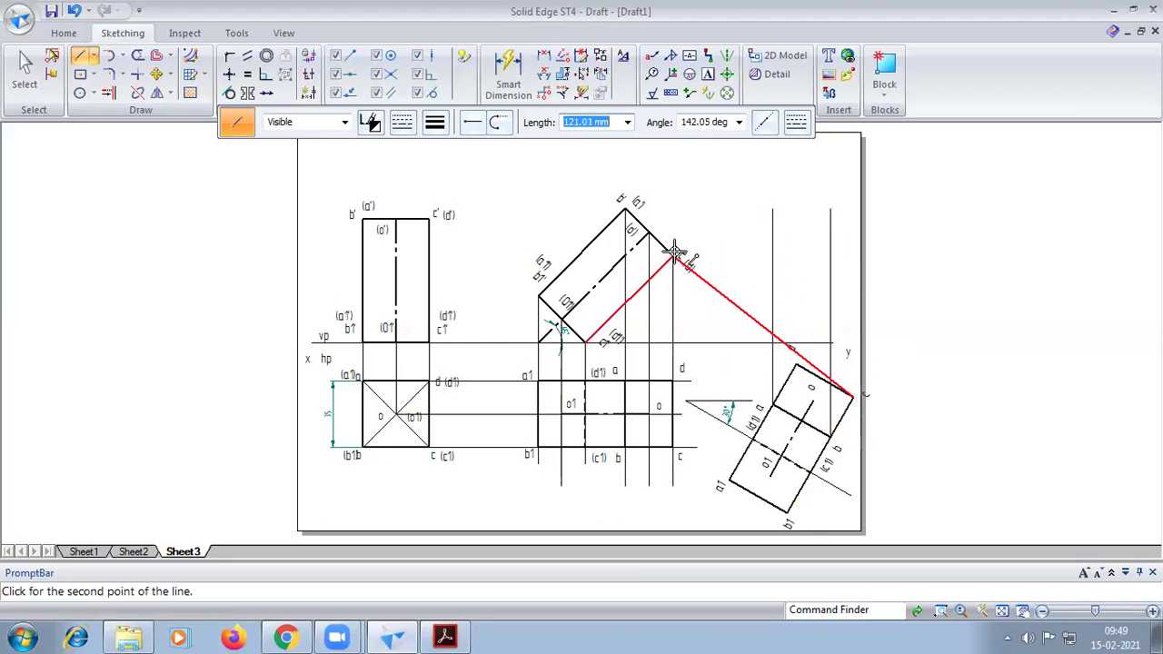
click(851, 253)
right_click(812, 351)
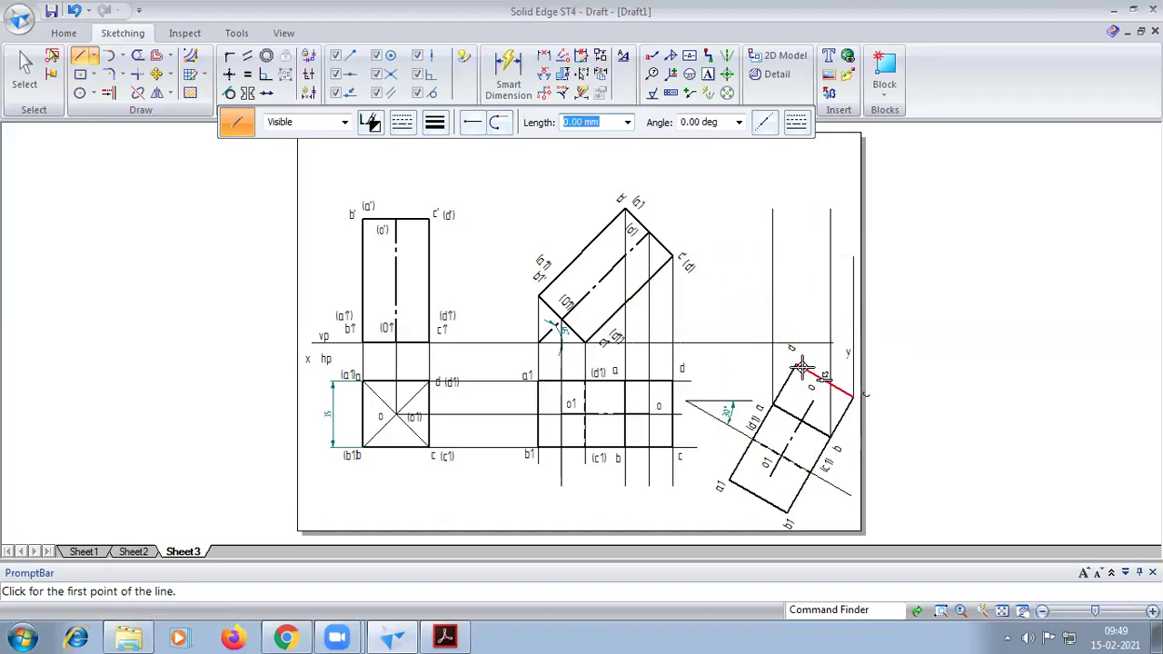
click(796, 365)
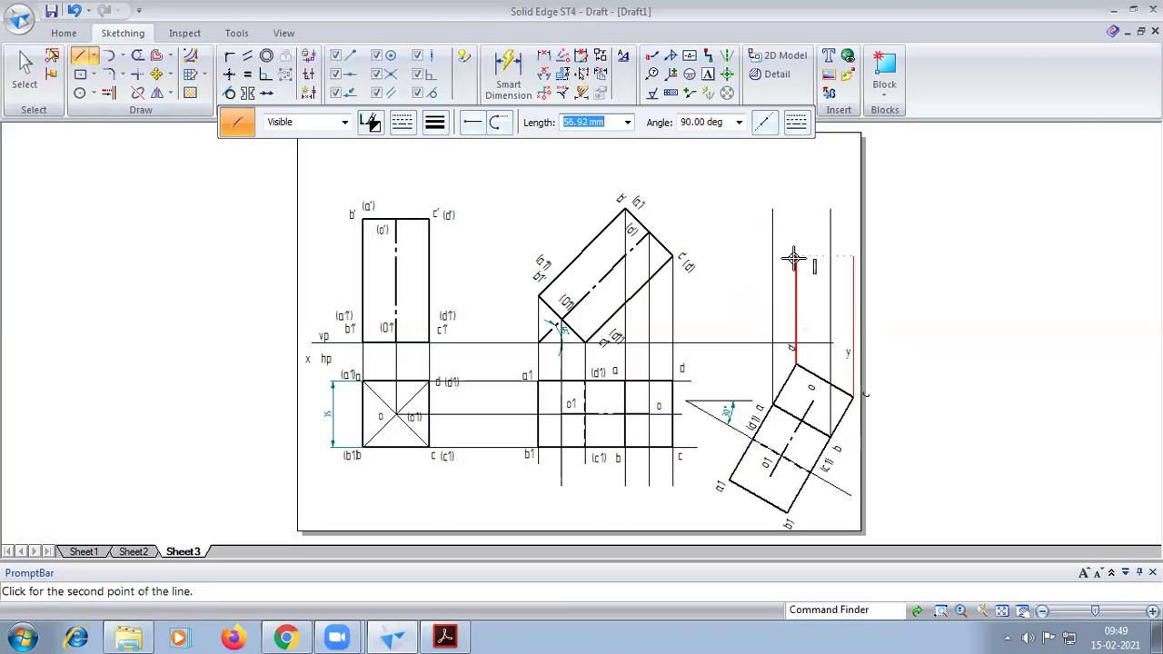
right_click(811, 398)
click(811, 398)
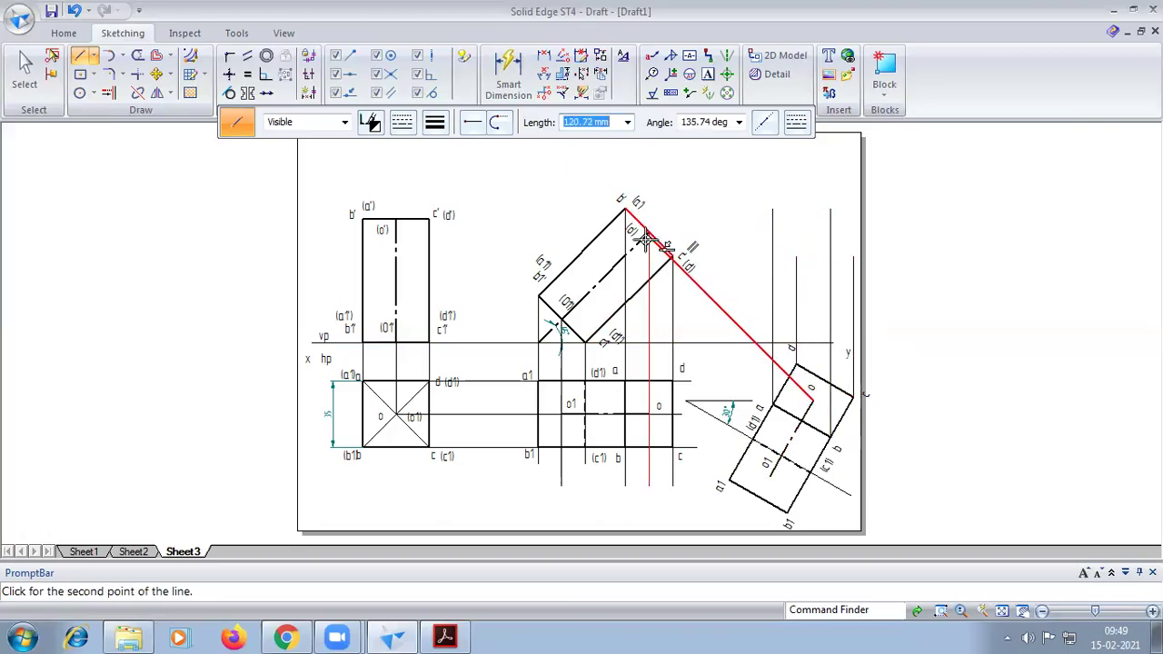
click(815, 233)
Step: Label the upper ends of the projectors above the rotated top view a', b', c', d' and o'
click(708, 74)
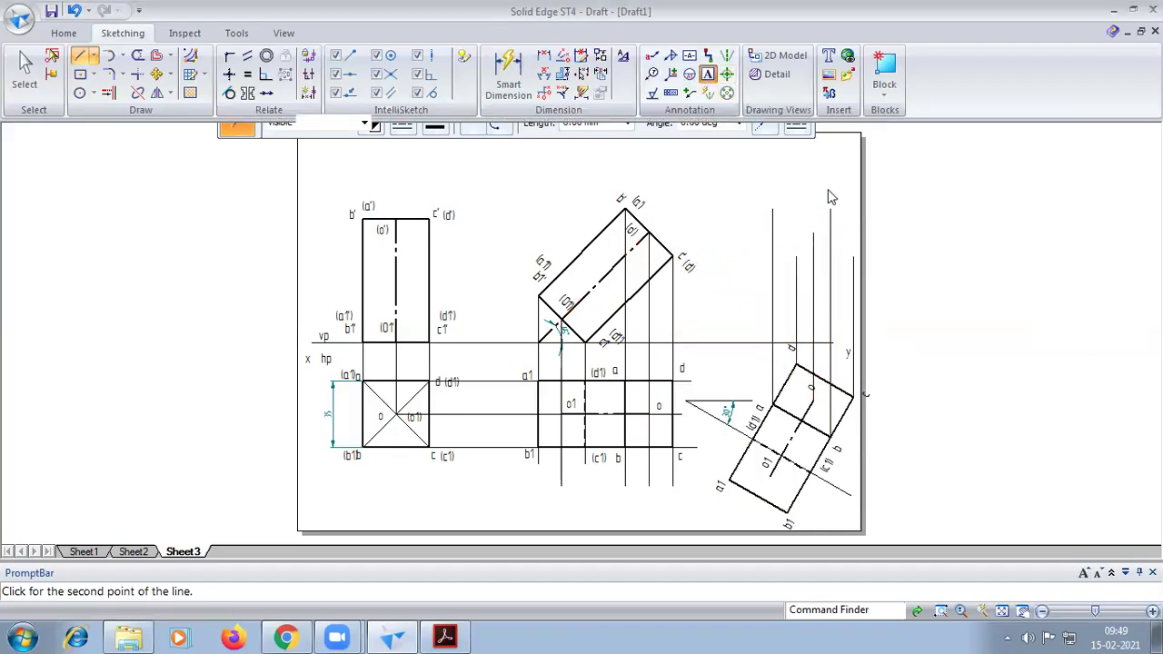
click(761, 201)
text(a)
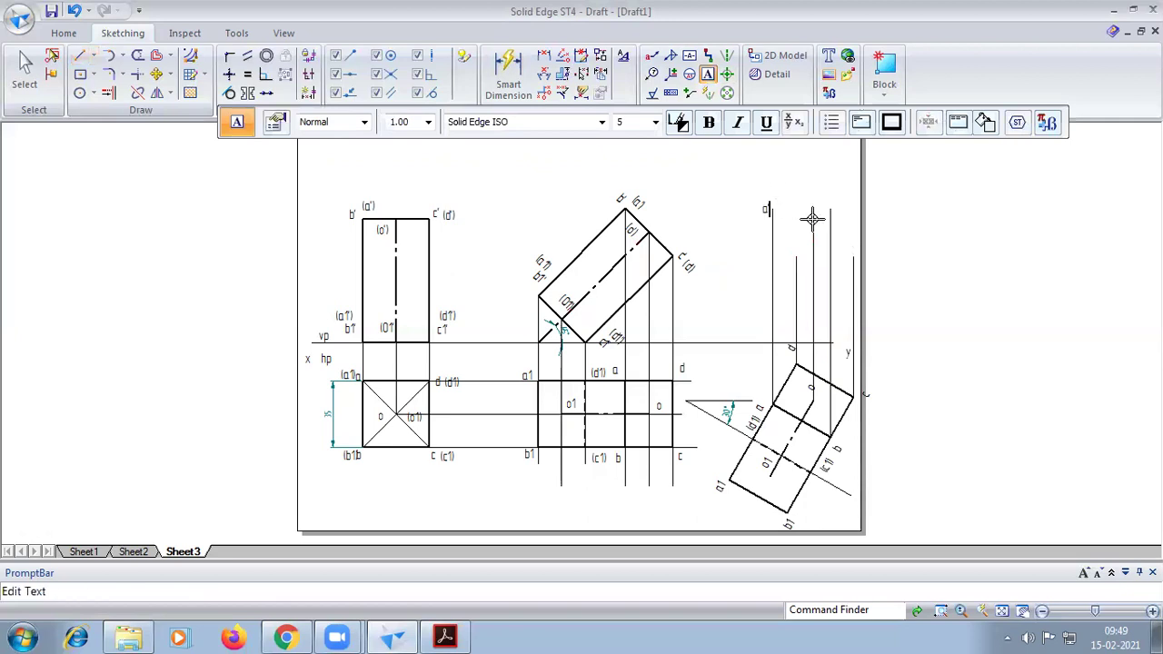
text('b'd)
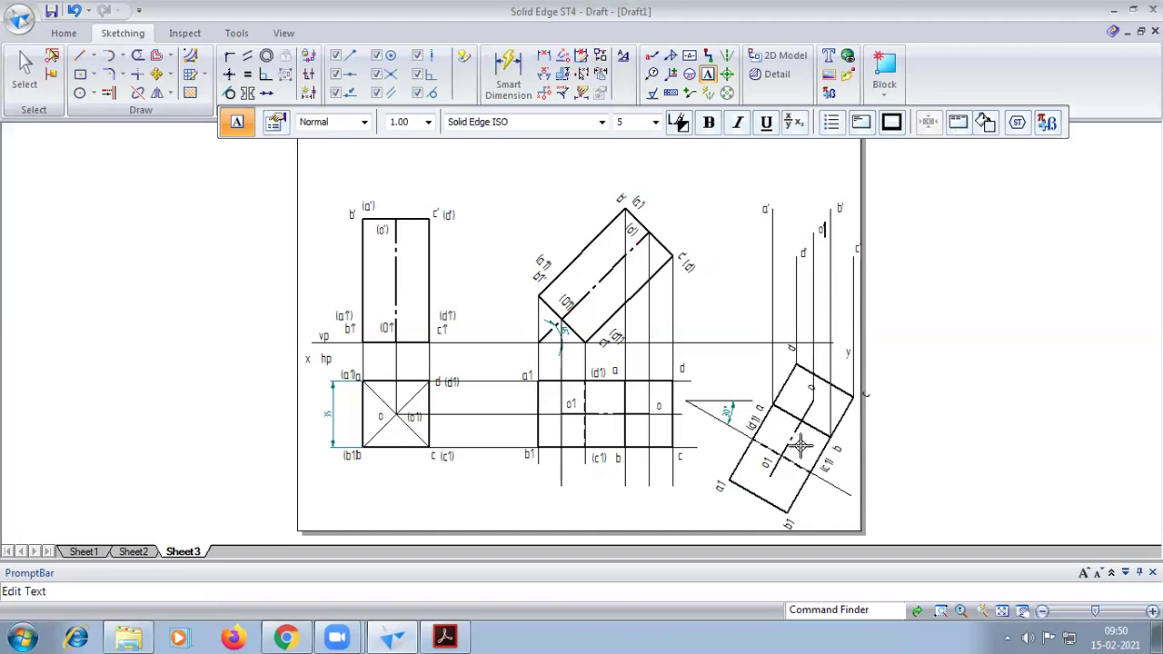
Step: Draw thin continuous vertical projectors from a1 and b1 of the rotated top view up to the height of b1' (a1')
click(81, 57)
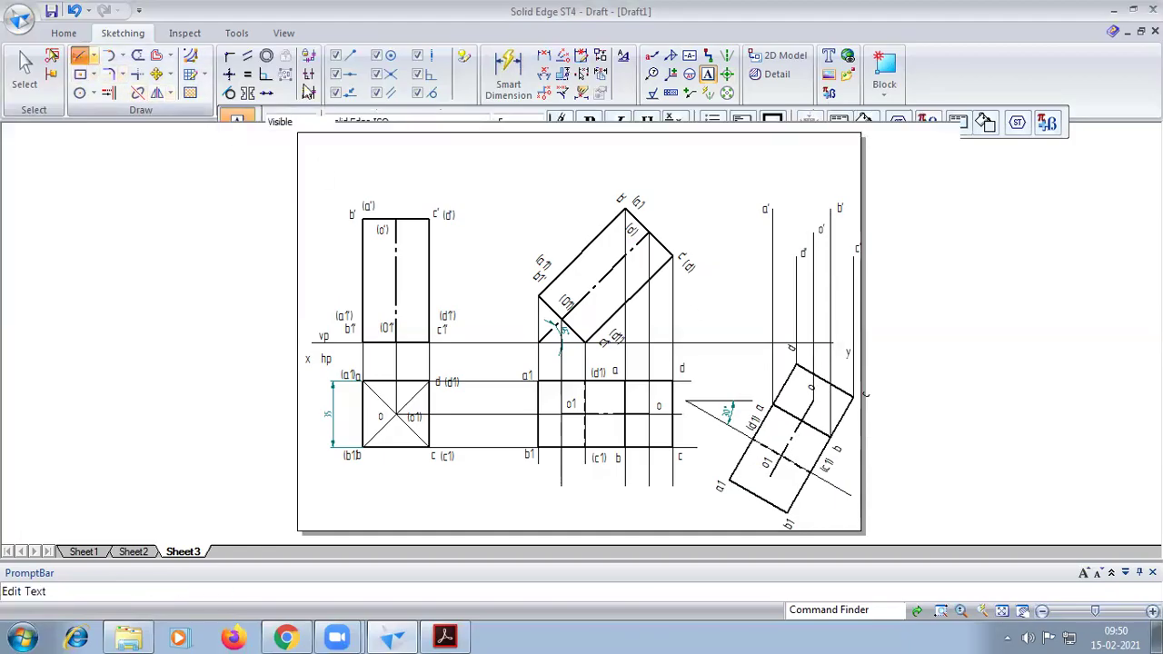
click(435, 122)
click(451, 146)
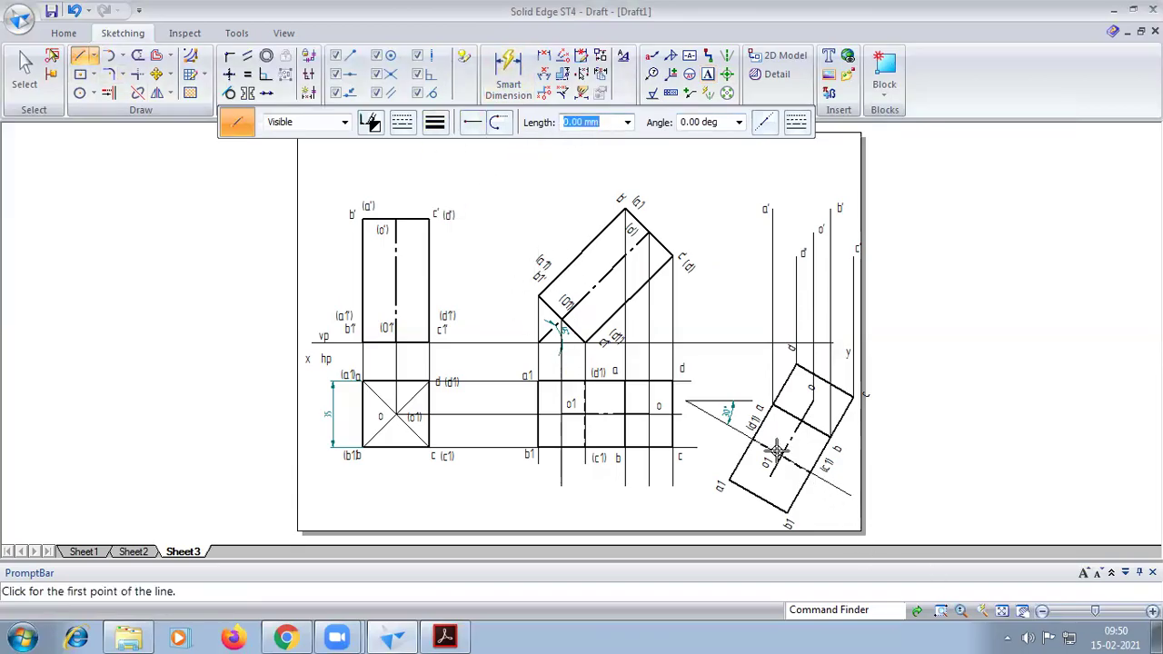
click(435, 122)
click(403, 122)
click(403, 123)
click(415, 145)
click(728, 481)
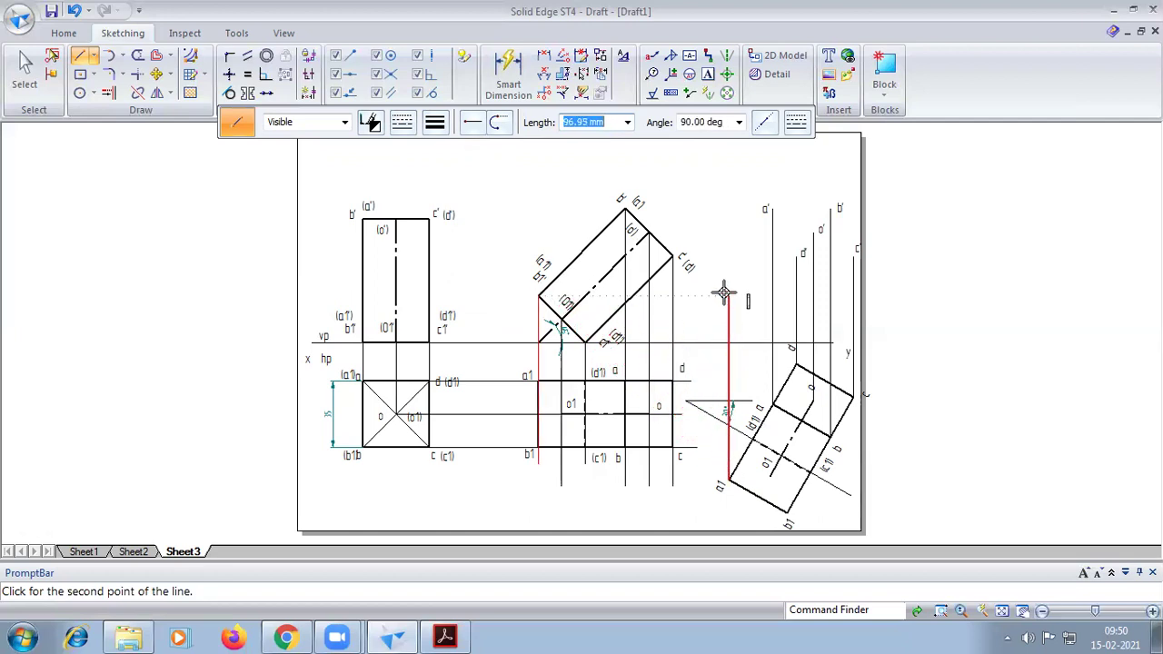
click(755, 382)
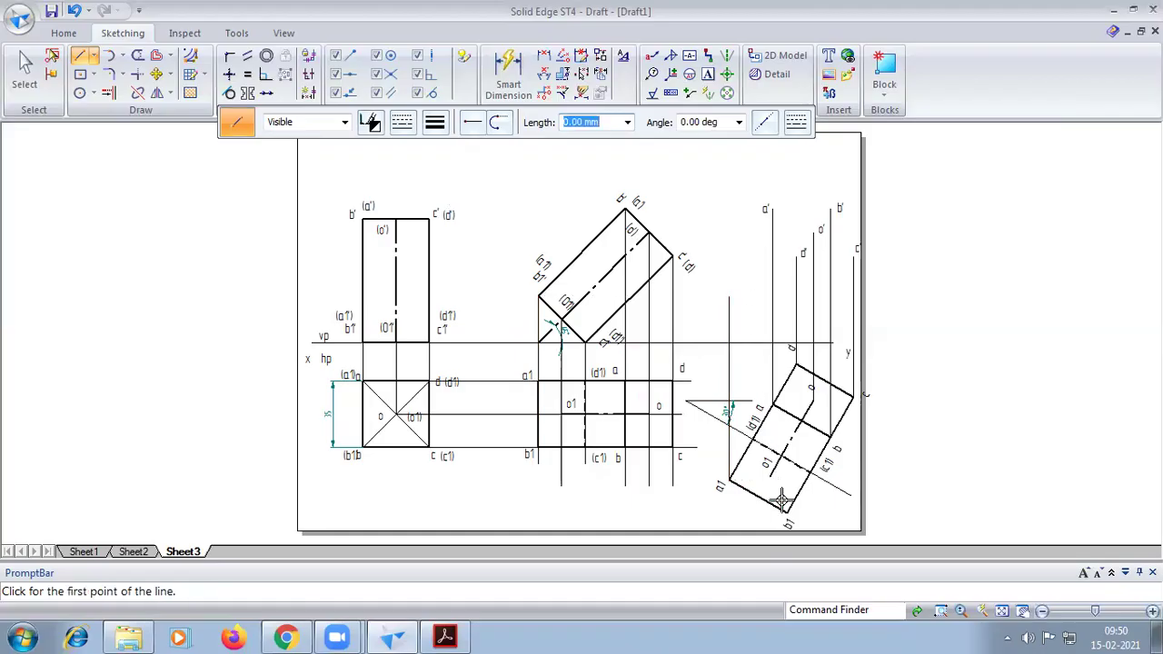
click(784, 295)
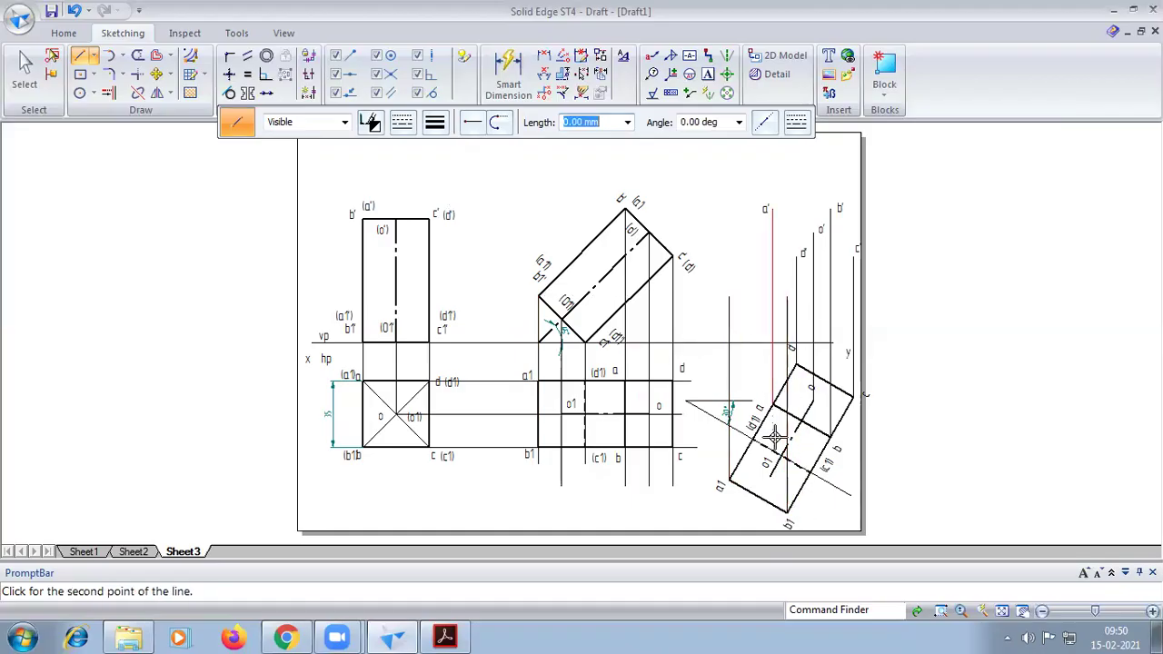
Step: Draw vertical projectors from (d1) and (c1) of the rotated top view up to the XY line
click(752, 341)
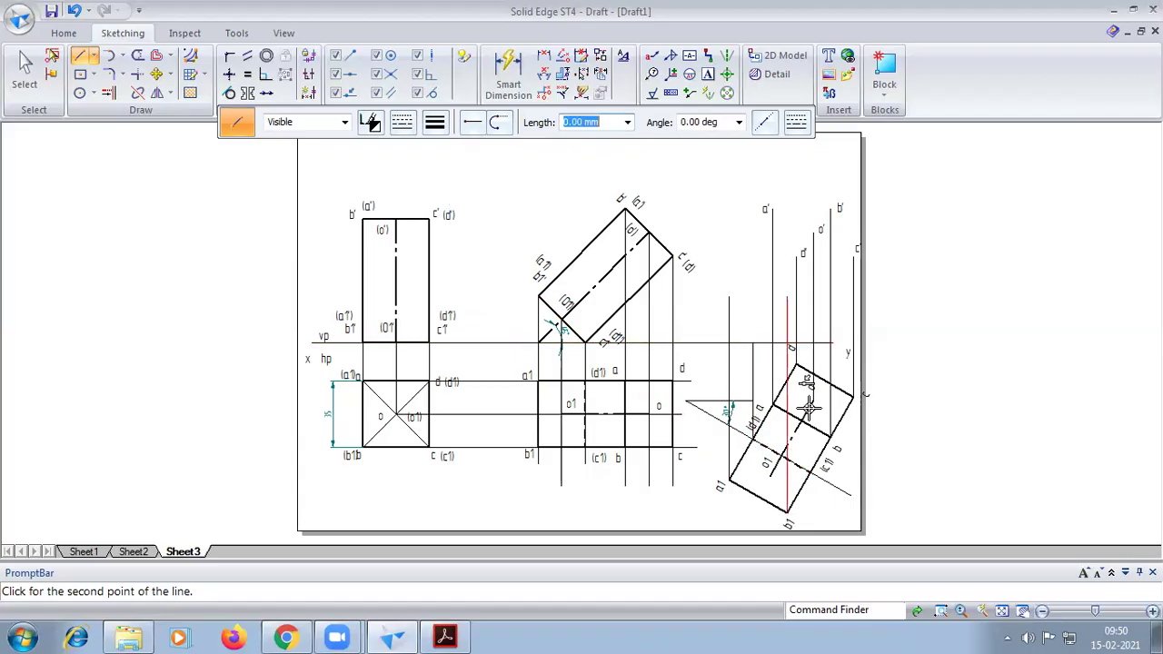
right_click(822, 454)
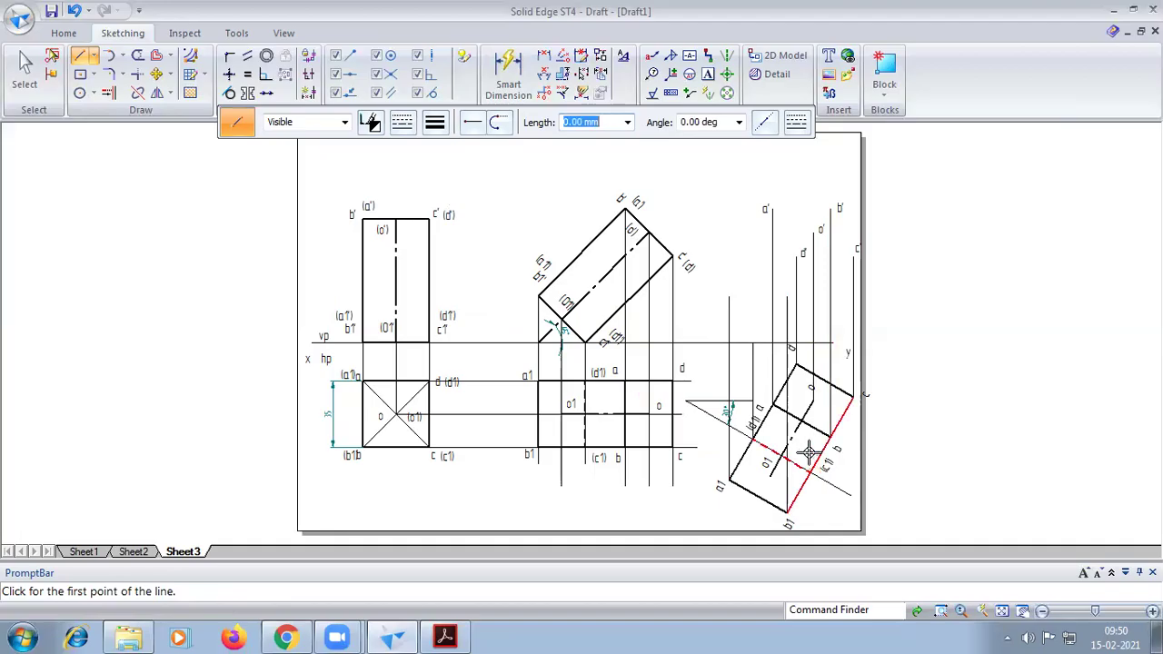
click(810, 469)
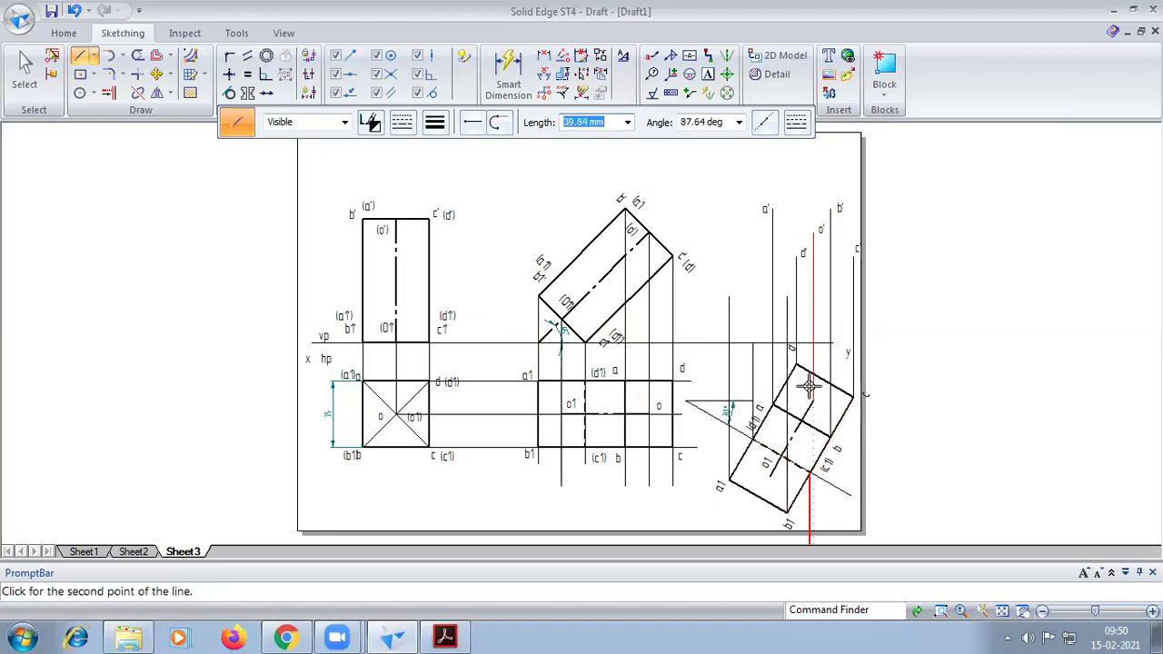
scroll(804, 343, up, 3)
click(811, 339)
key(Escape)
scroll(830, 480, down, 3)
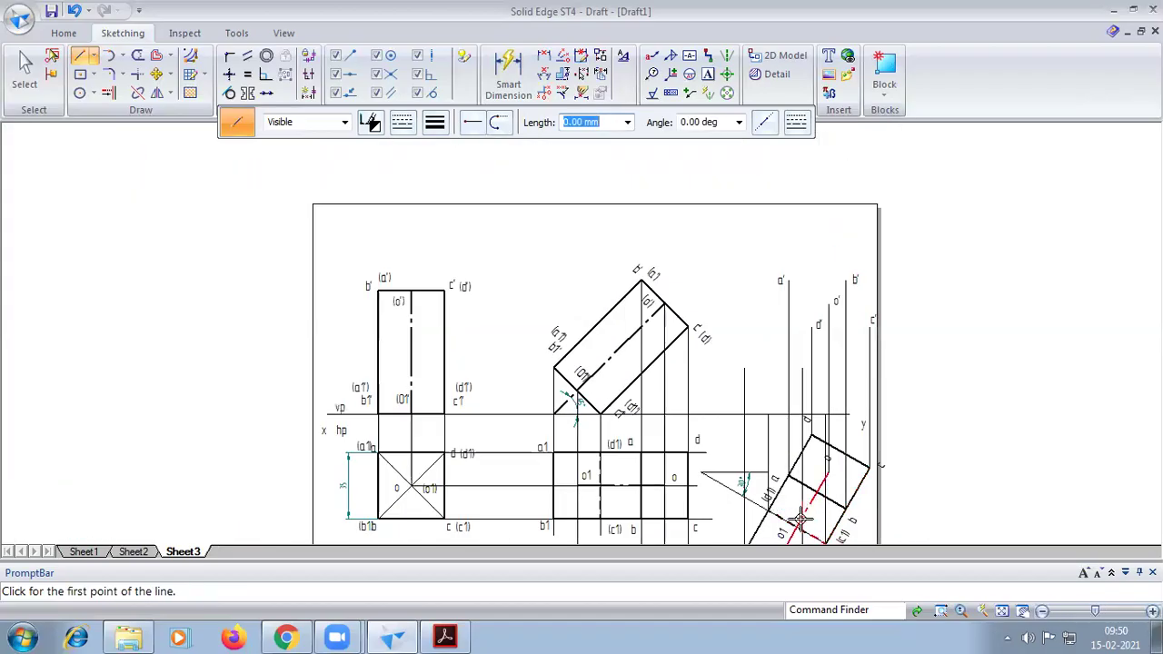
Step: Draw a vertical projector from axis end o1 of the rotated top view up to the height of (o1')
click(1000, 612)
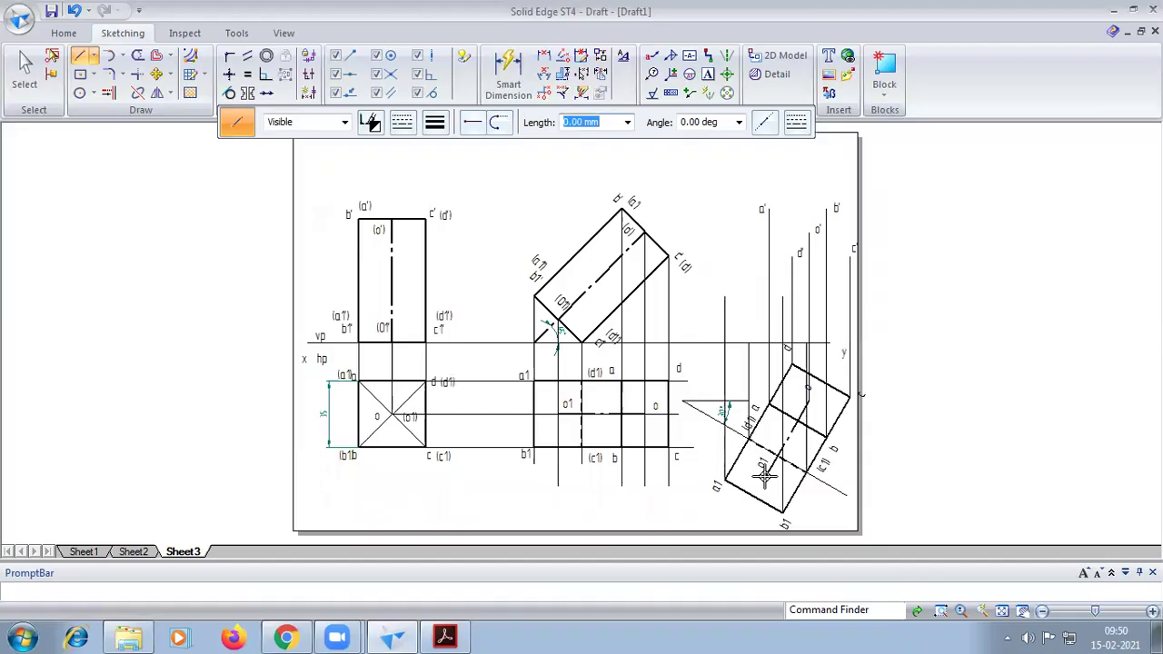
click(765, 474)
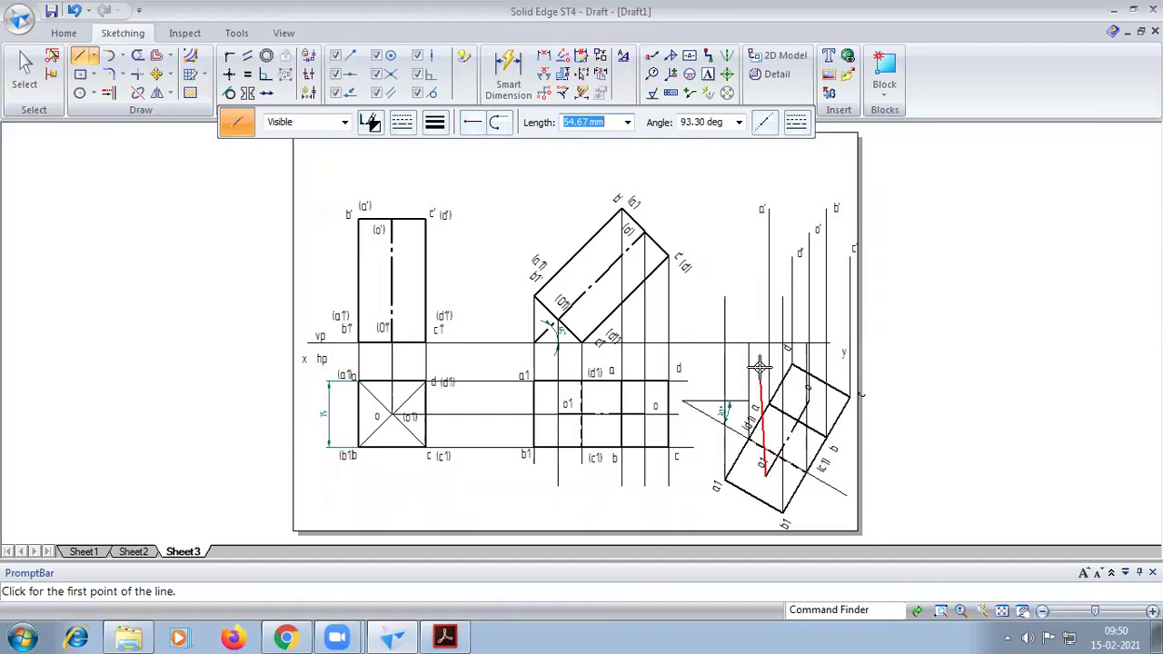
click(765, 473)
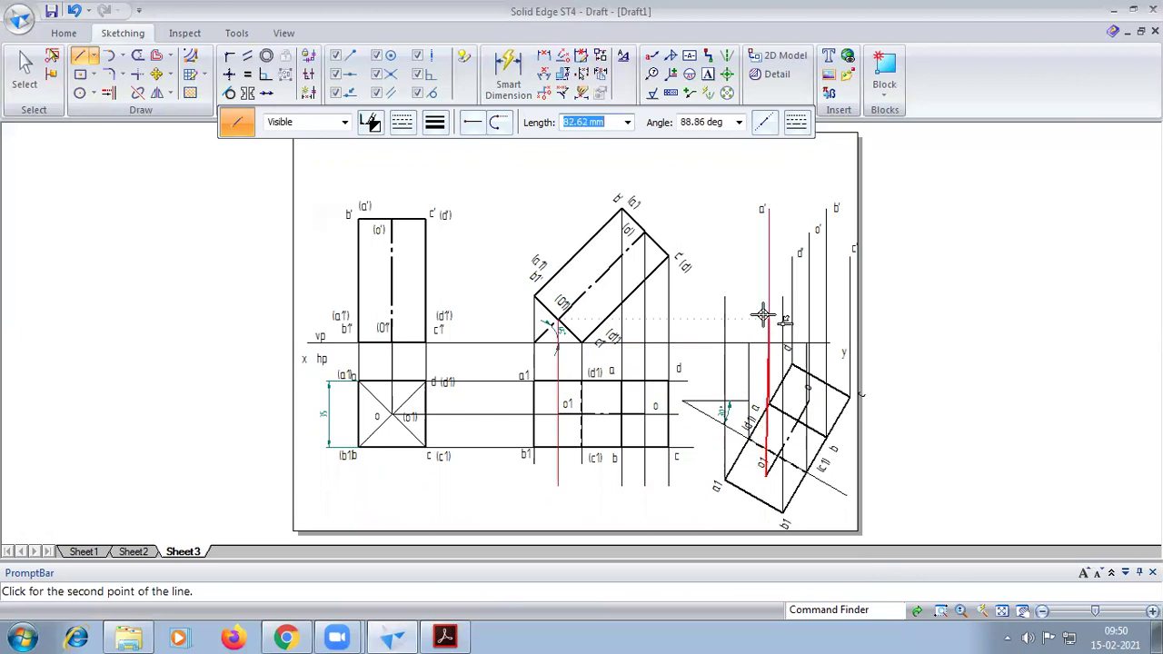
scroll(759, 316, up, 4)
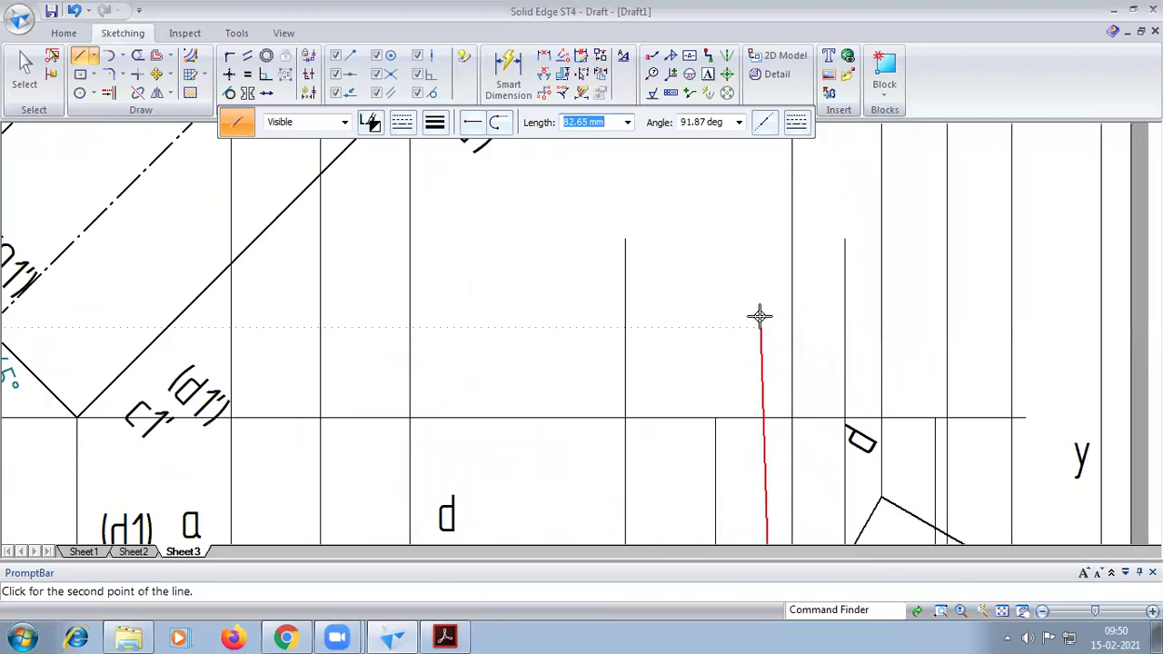
click(778, 328)
key(Escape)
Step: Label the upper ends of the new projectors a1', b1', d1', c1' and o1'
click(1002, 611)
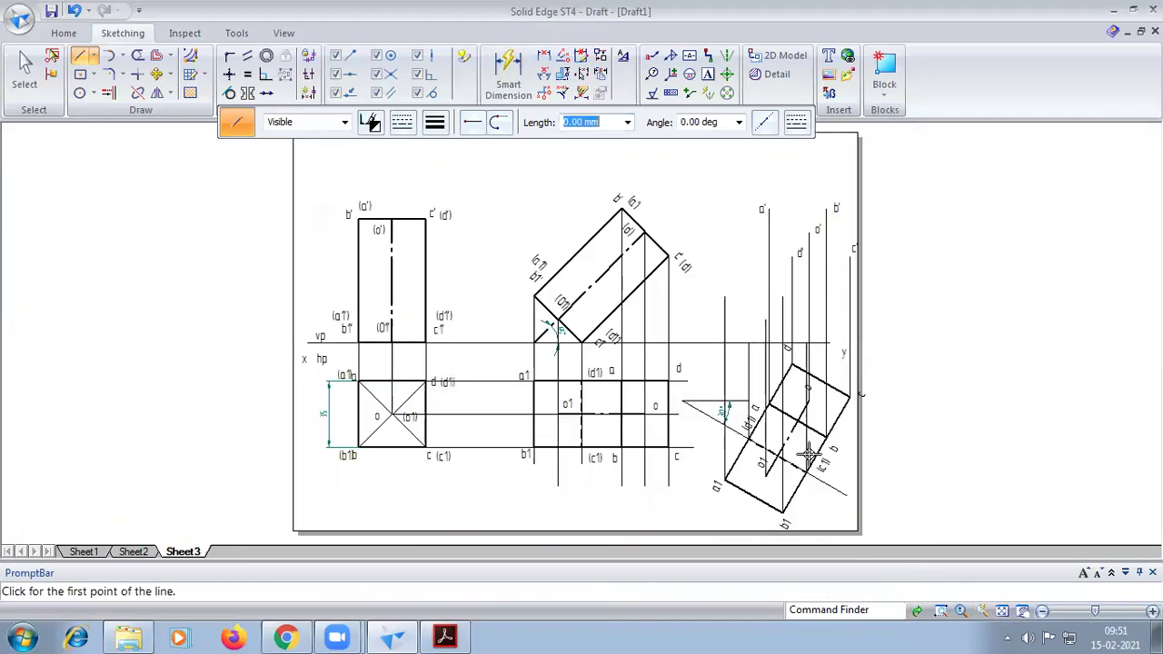
scroll(809, 455, up, 2)
click(708, 73)
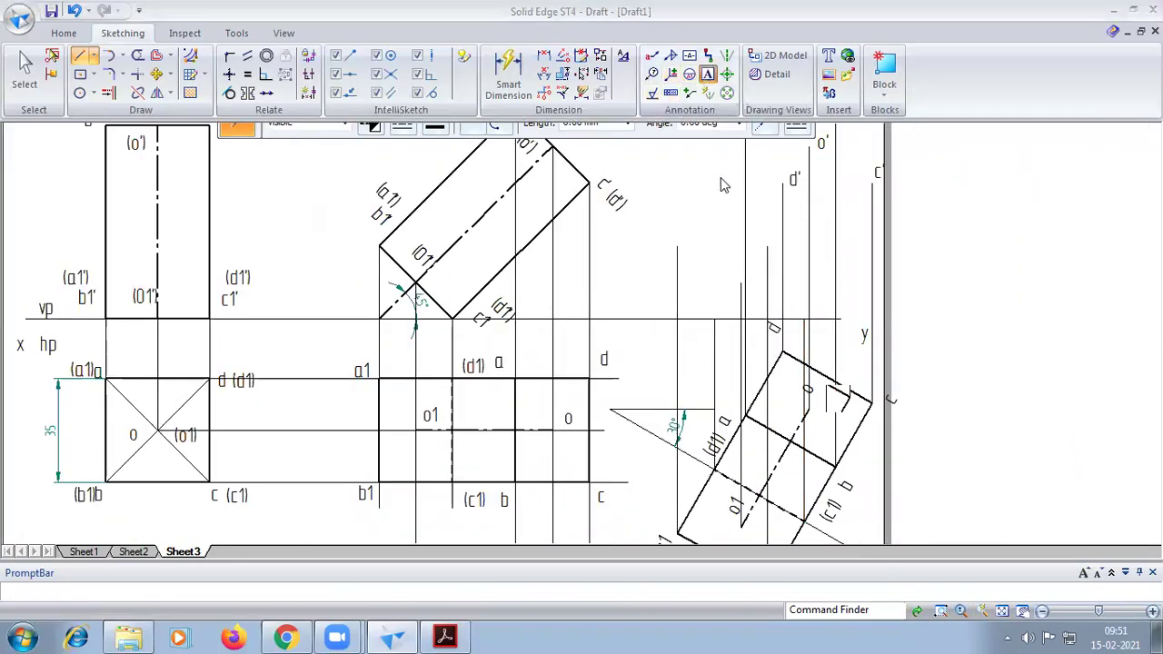
click(660, 236)
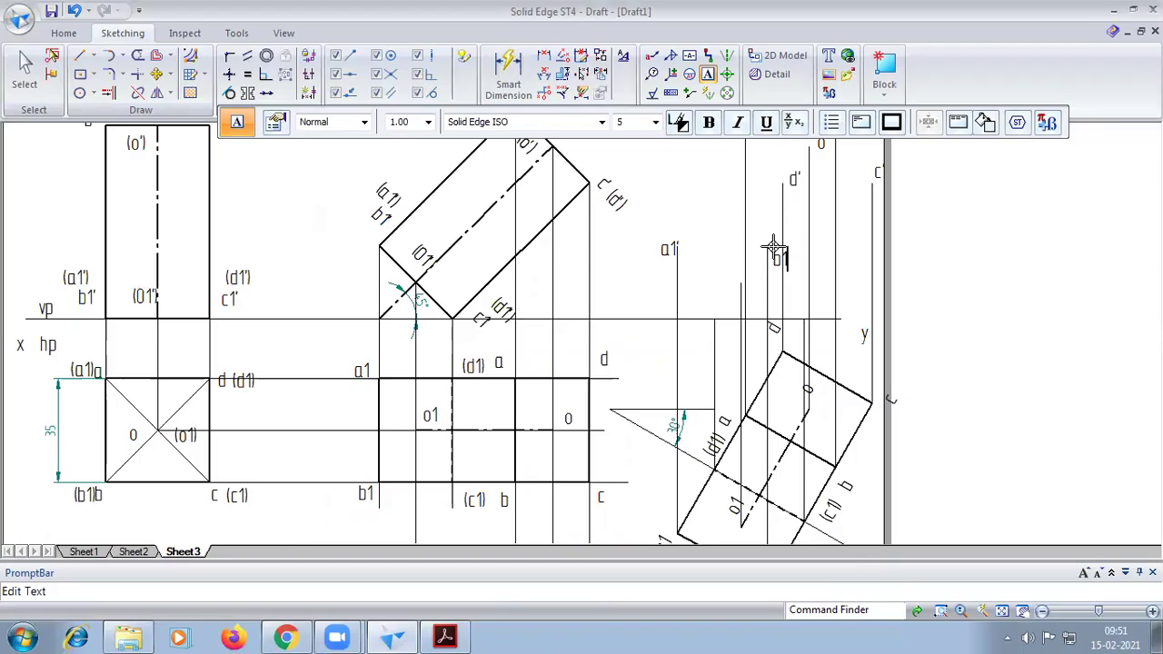
text(b1')
click(711, 281)
text(d1')
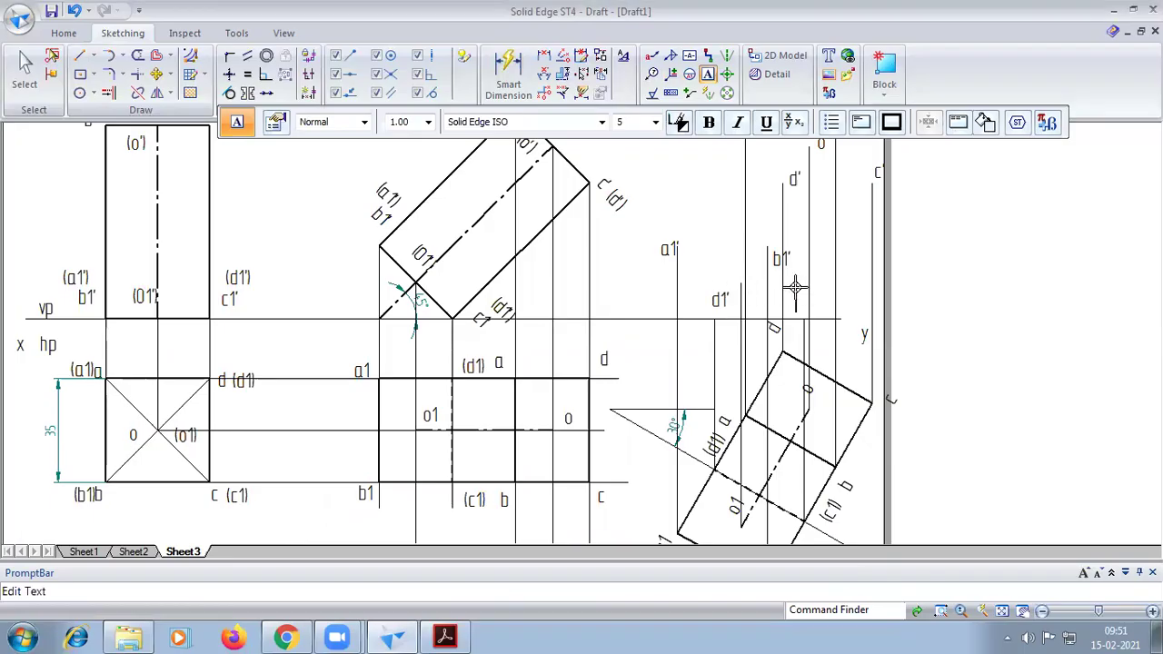
text(c1')
click(722, 259)
text(o1')
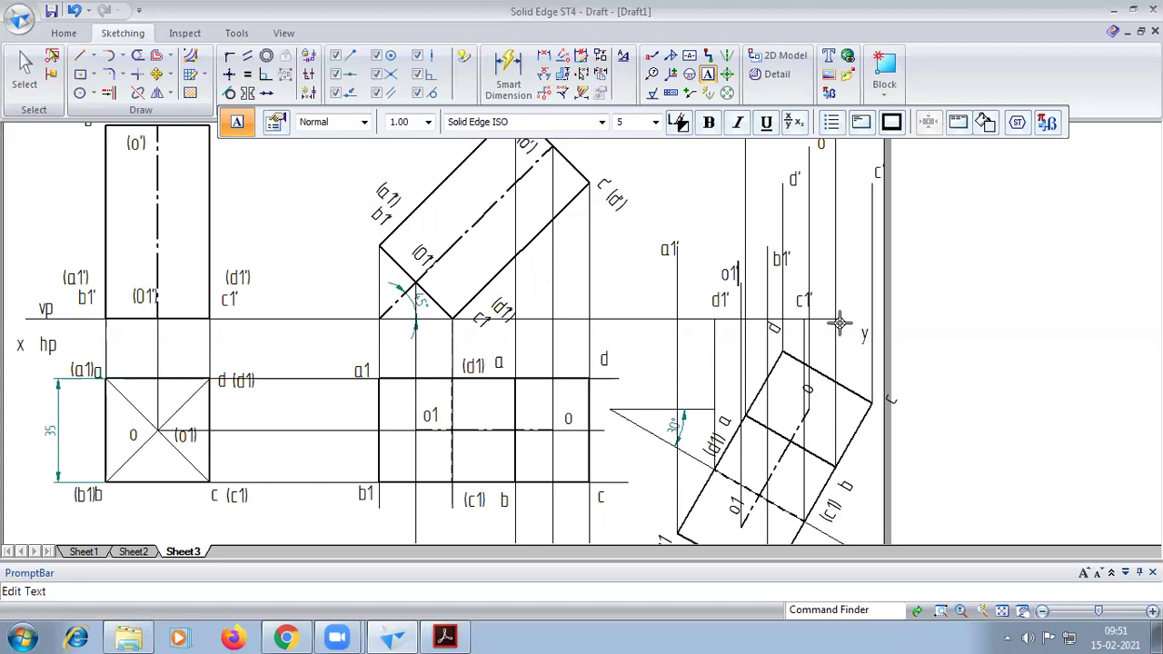
Step: Add the two-line note "NEAREST POINT TO XY IS "d" d is connected with a, c and d1. so these are dashed lines" below the first top view
click(1002, 611)
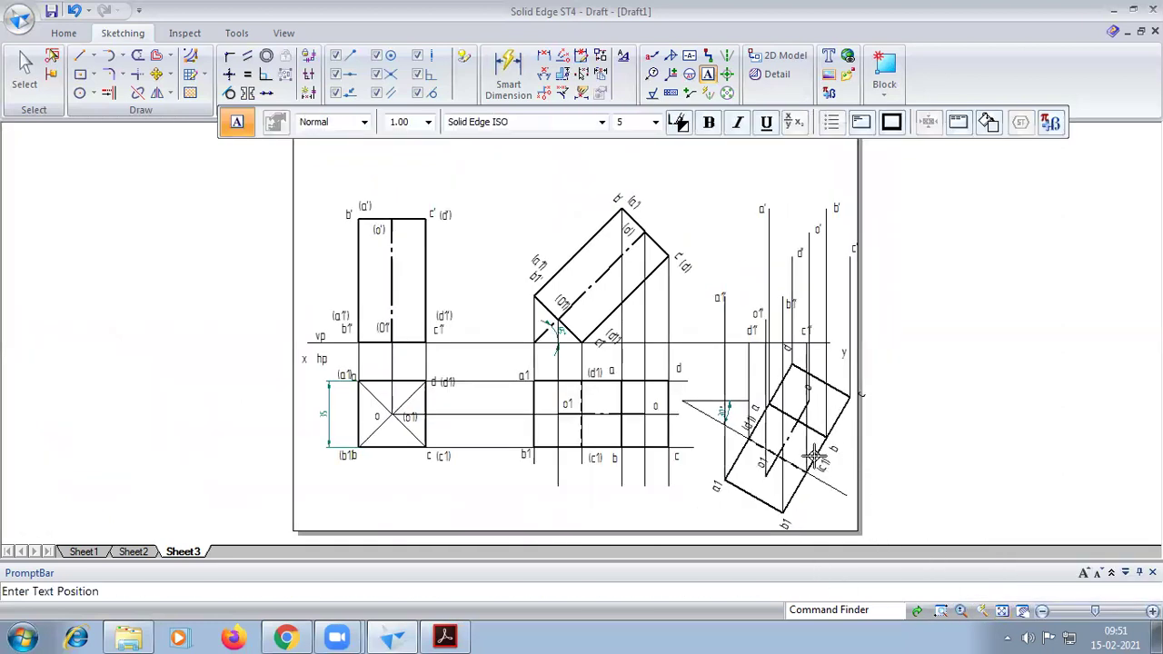
scroll(827, 386, up, 2)
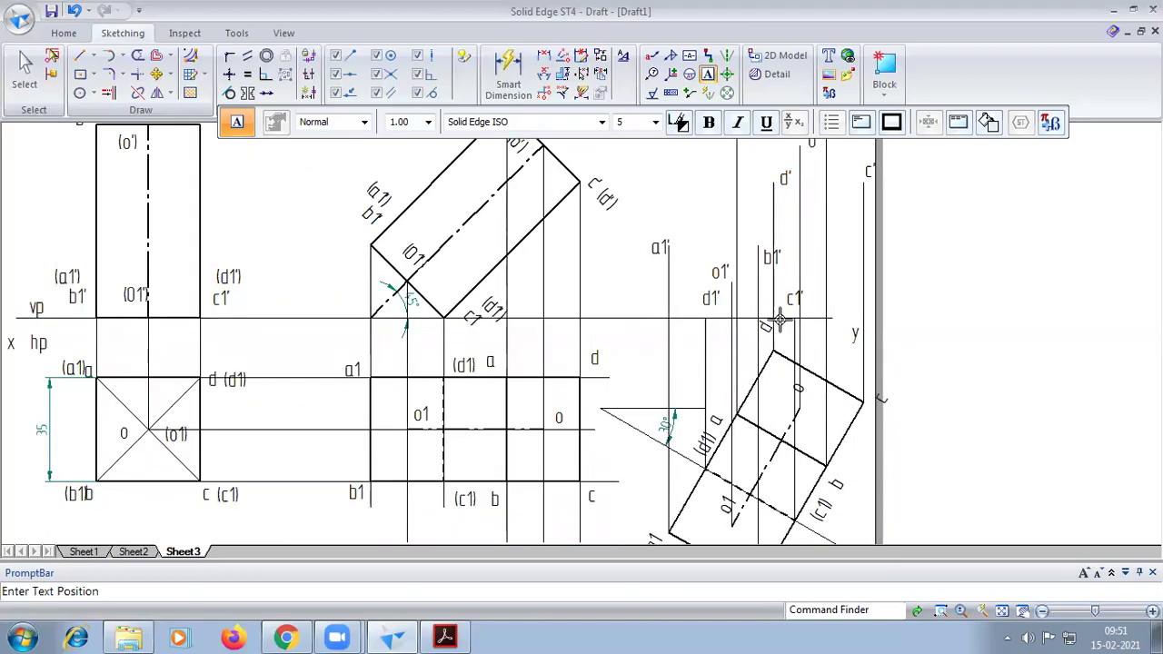
scroll(779, 318, down, 2)
scroll(786, 336, up, 1)
scroll(792, 352, down, 1)
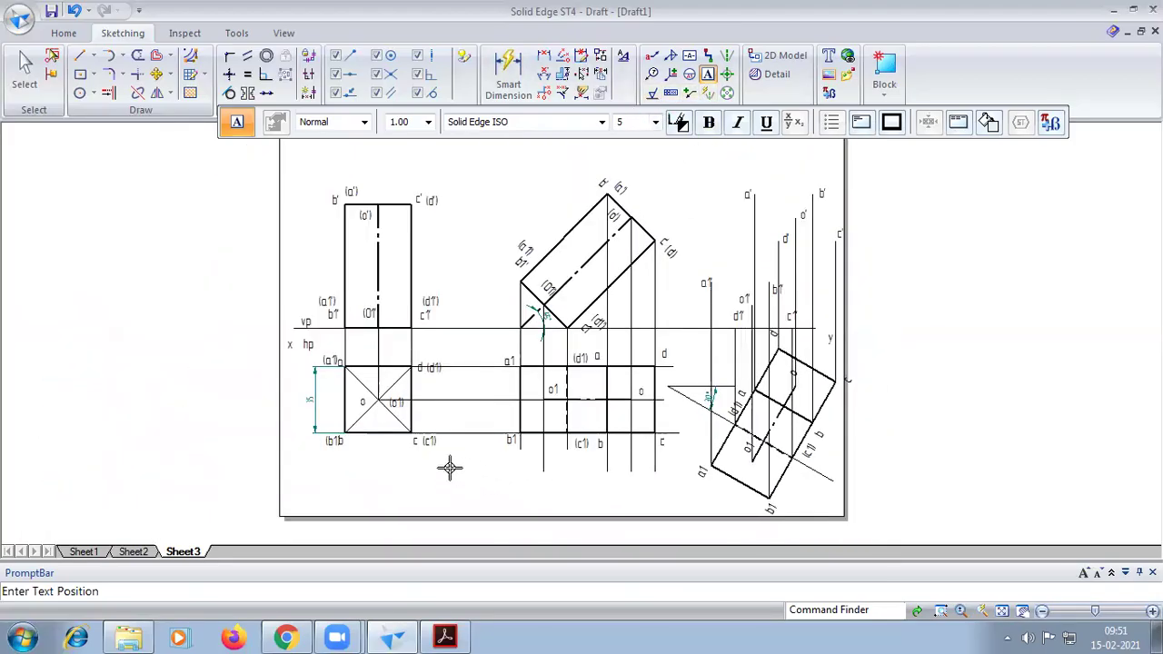
click(345, 471)
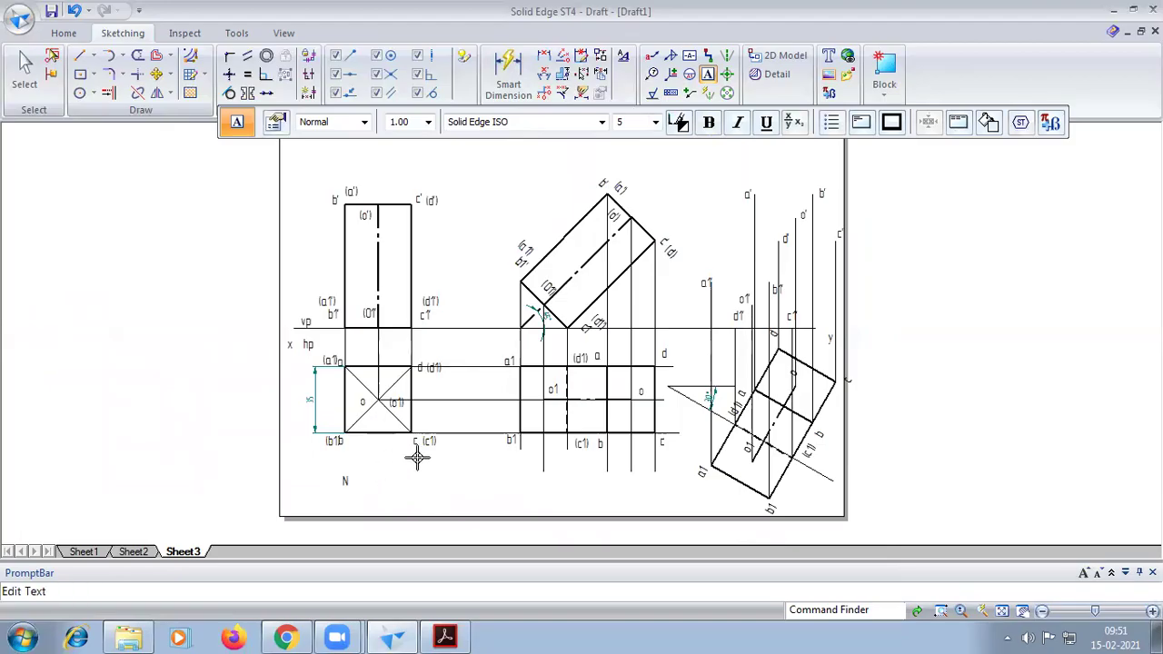
text(ST POINT TO XY IS "d" DI)
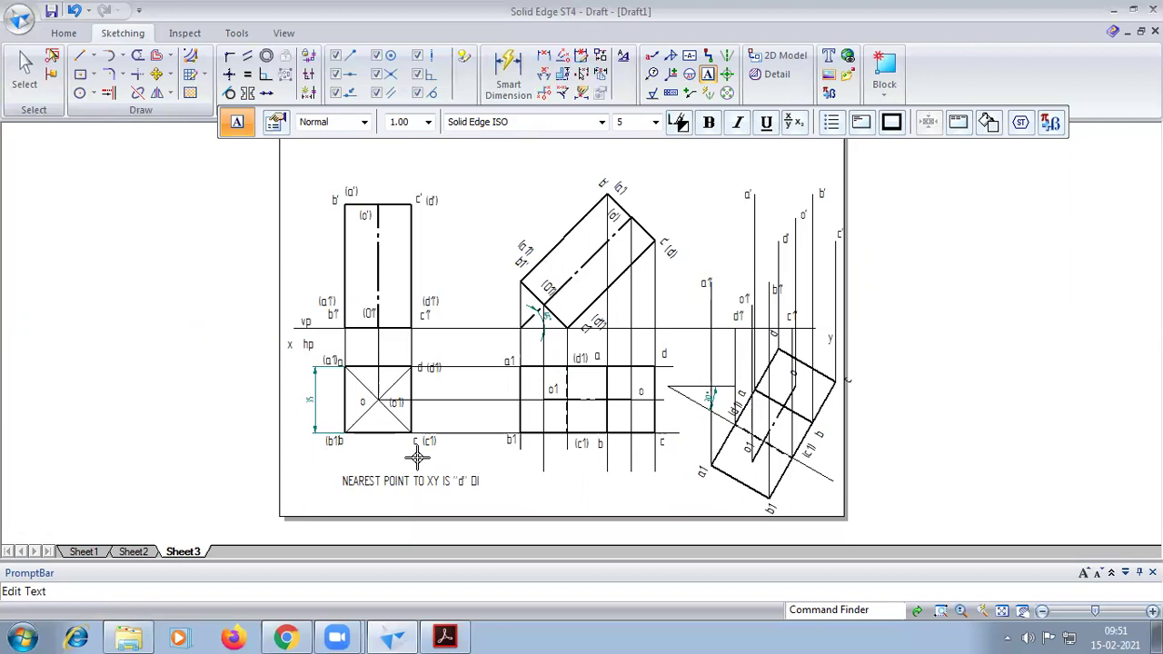
key(BackSpace)
text(onnected with a, c and d1 so th)
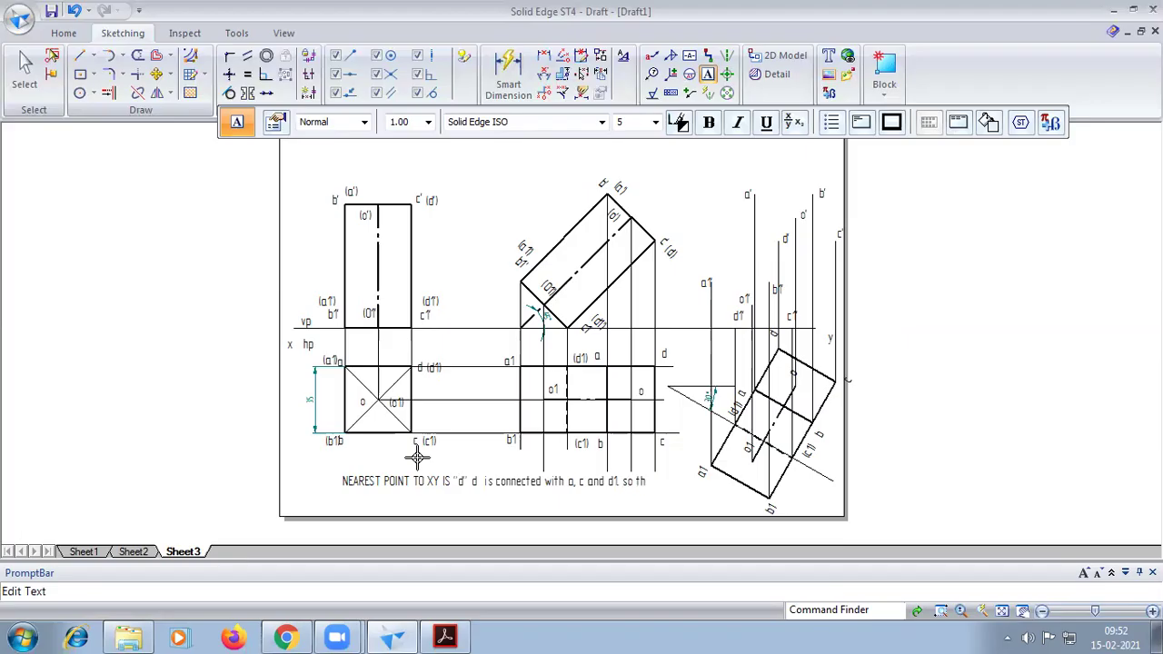
text(se are)
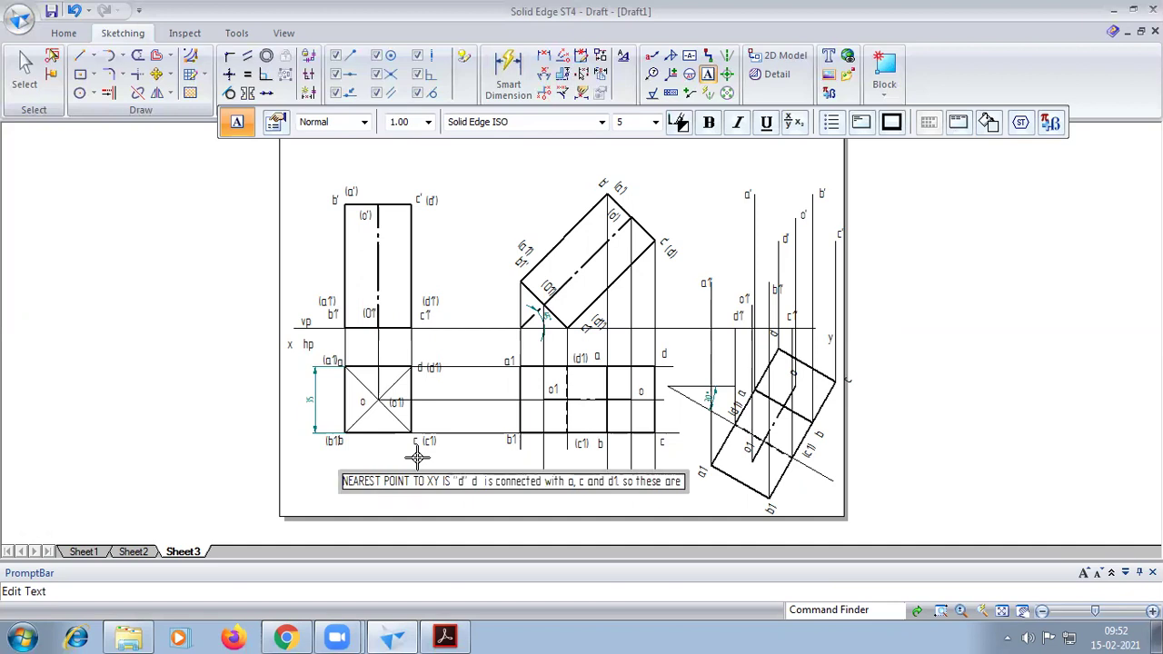
click(352, 495)
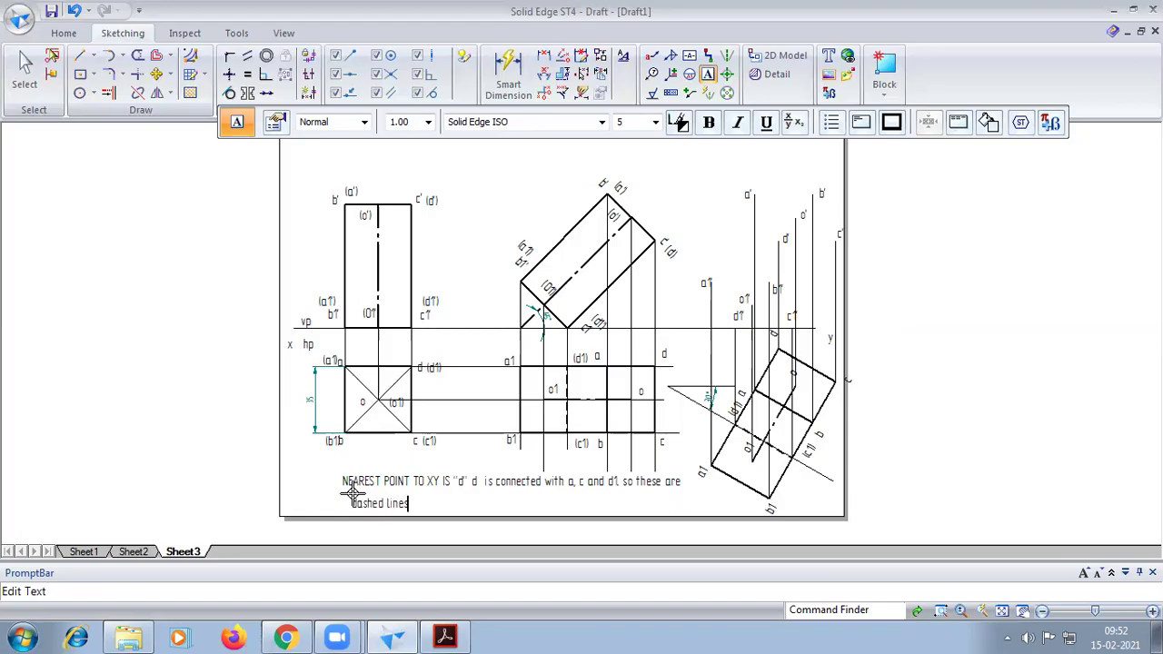
Step: Draw the hidden edges of the final front view as dashed lines from d' to c', a' and d1'
click(79, 61)
click(402, 128)
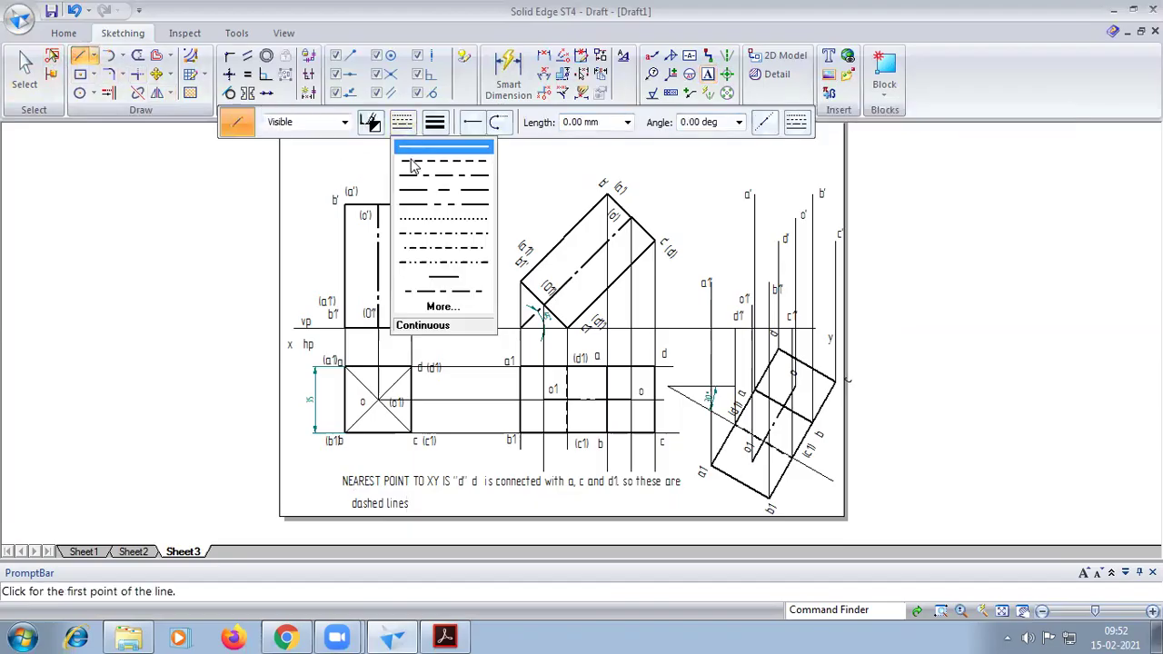
click(415, 158)
click(434, 124)
click(458, 191)
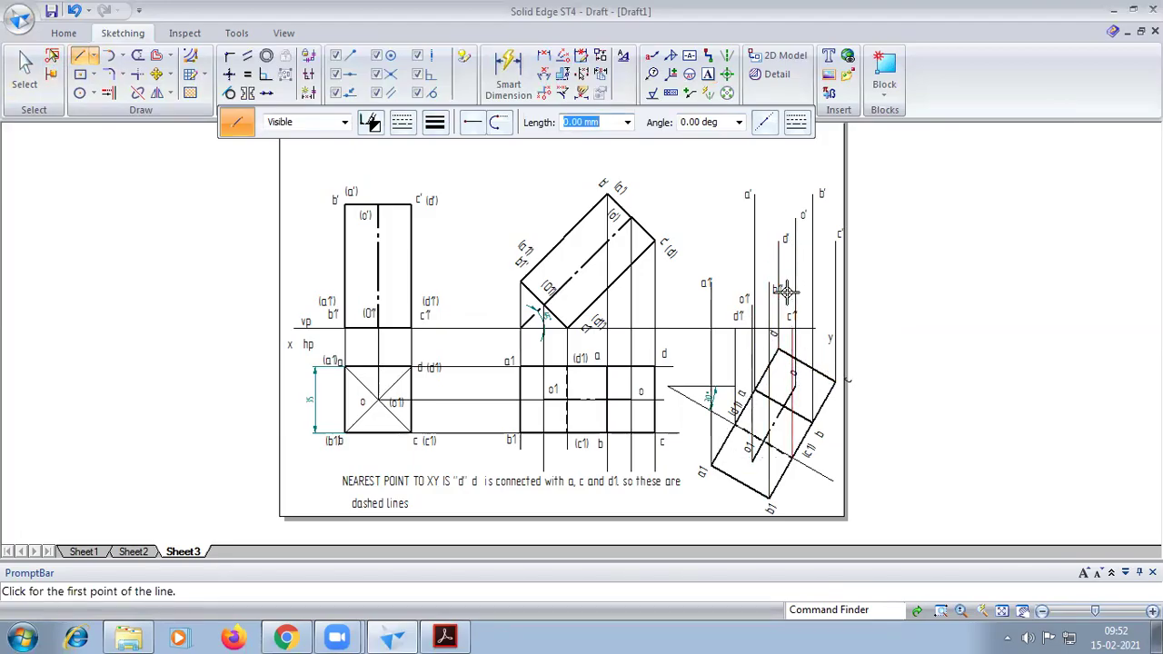
click(777, 240)
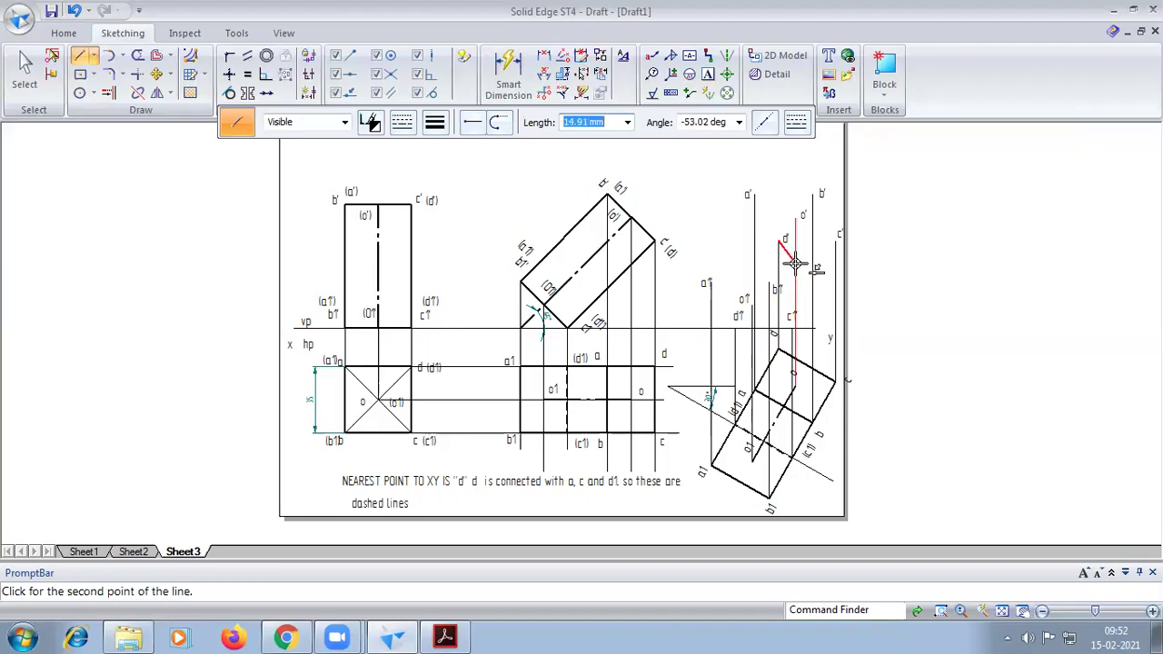
click(836, 240)
click(783, 240)
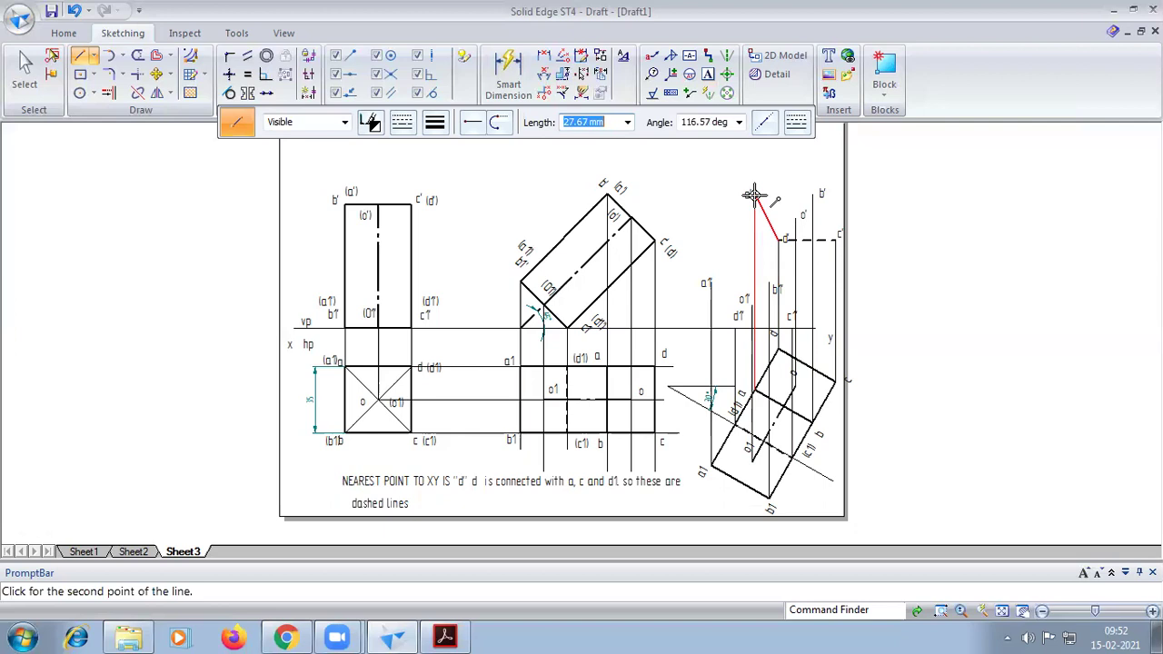
click(752, 193)
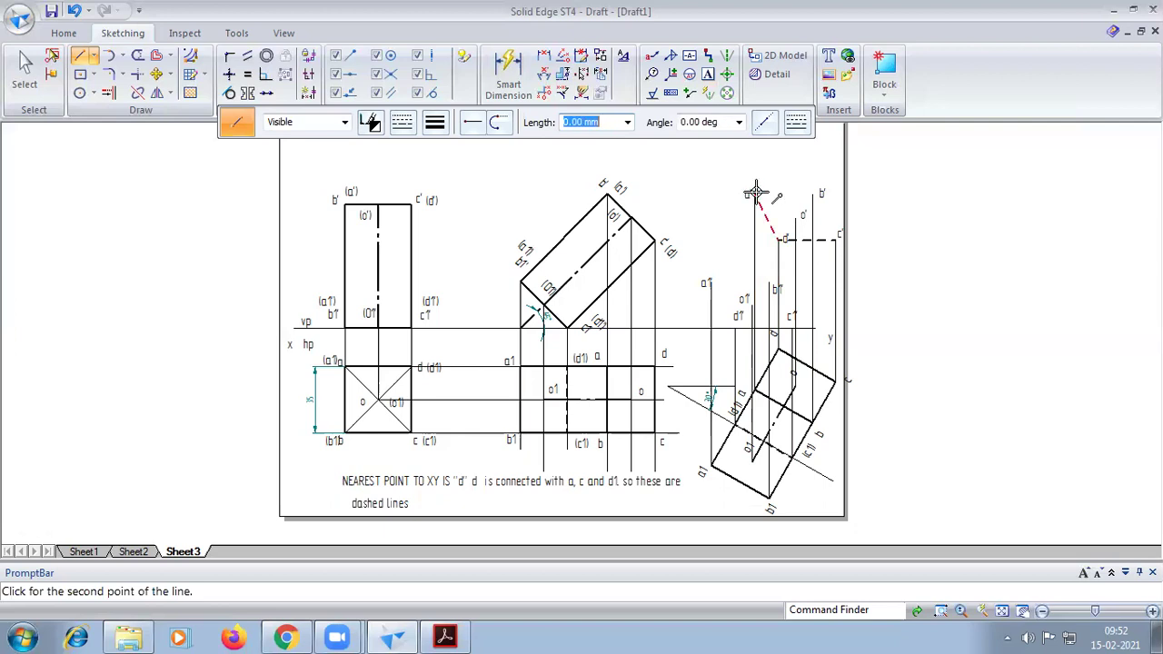
click(780, 240)
click(735, 316)
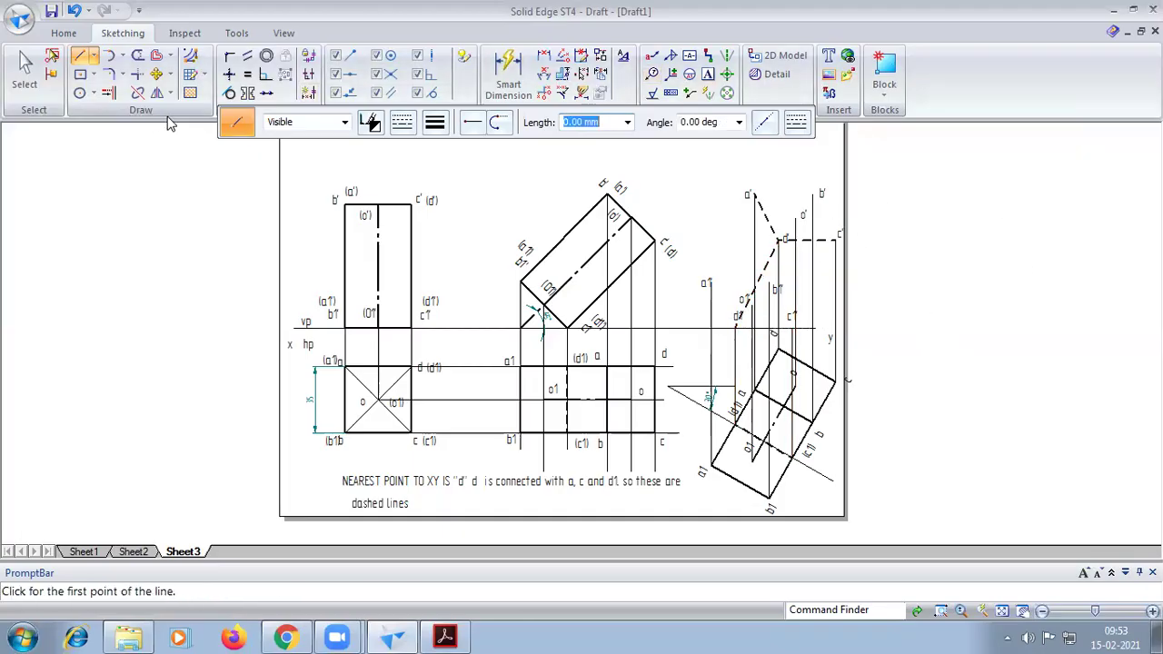
Step: Draw the lower end face of the final front view with thick continuous lines joining d1', a1', b1', c1' and back to d1'
click(400, 122)
click(408, 160)
click(434, 122)
click(443, 190)
click(735, 324)
click(710, 283)
click(770, 283)
scroll(775, 343, up, 3)
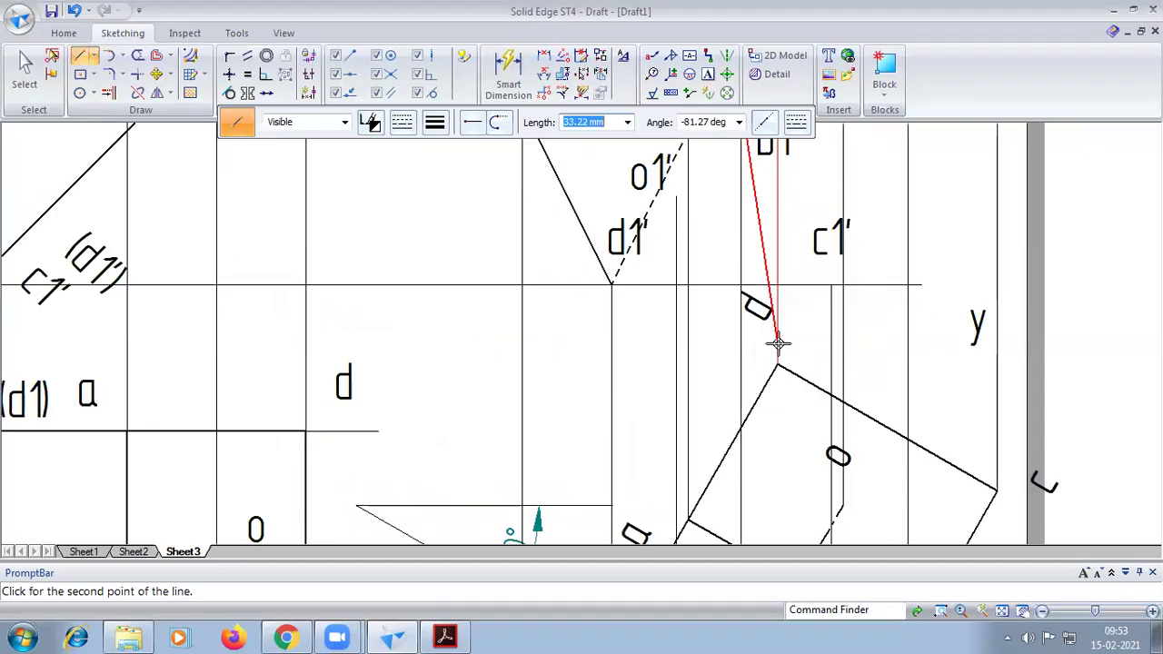
click(829, 284)
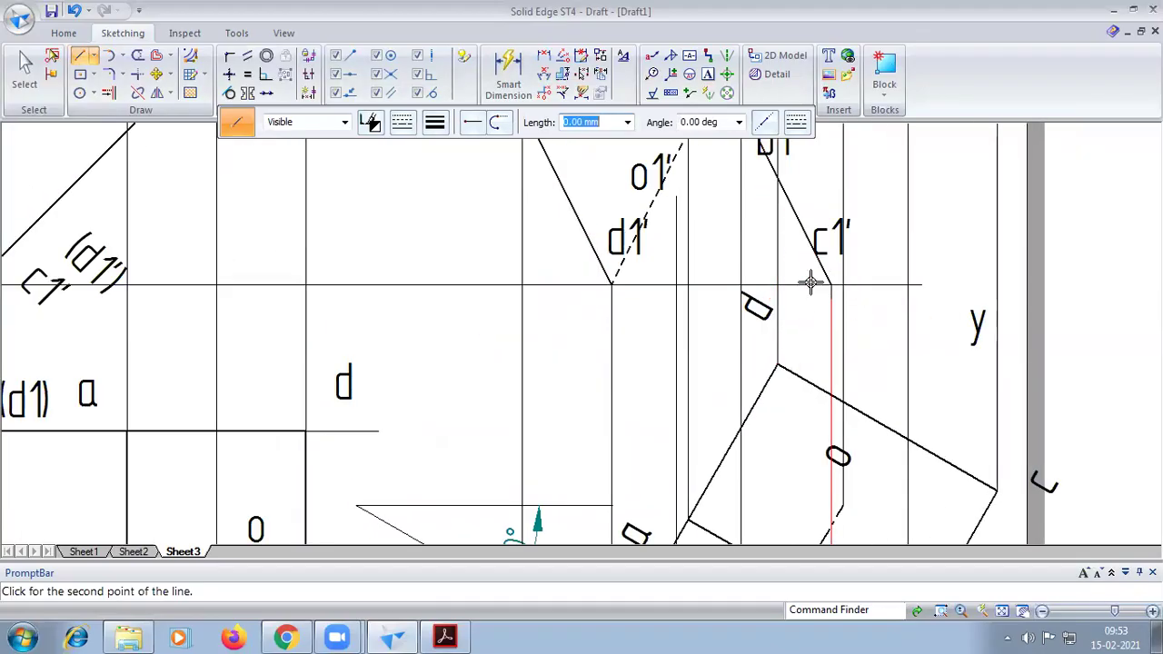
click(612, 282)
right_click(612, 284)
Step: Draw the visible edges of the upper end face from c' to b' and from b' to a' in the final front view
click(1001, 611)
scroll(819, 301, up, 1)
click(858, 243)
click(828, 186)
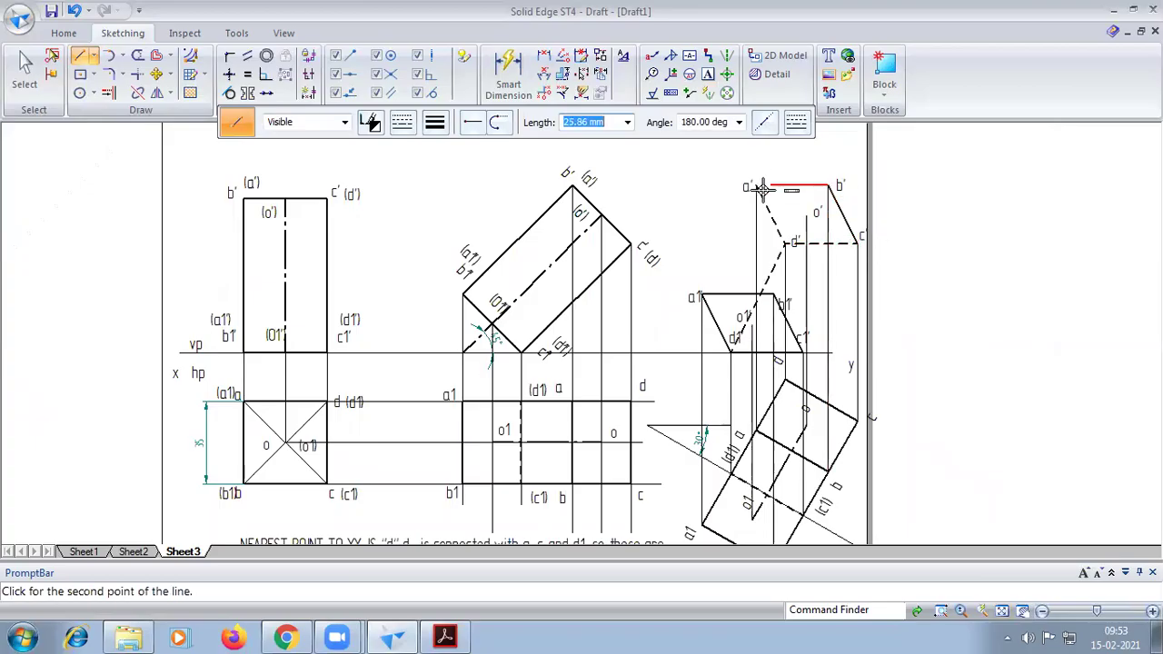
click(755, 186)
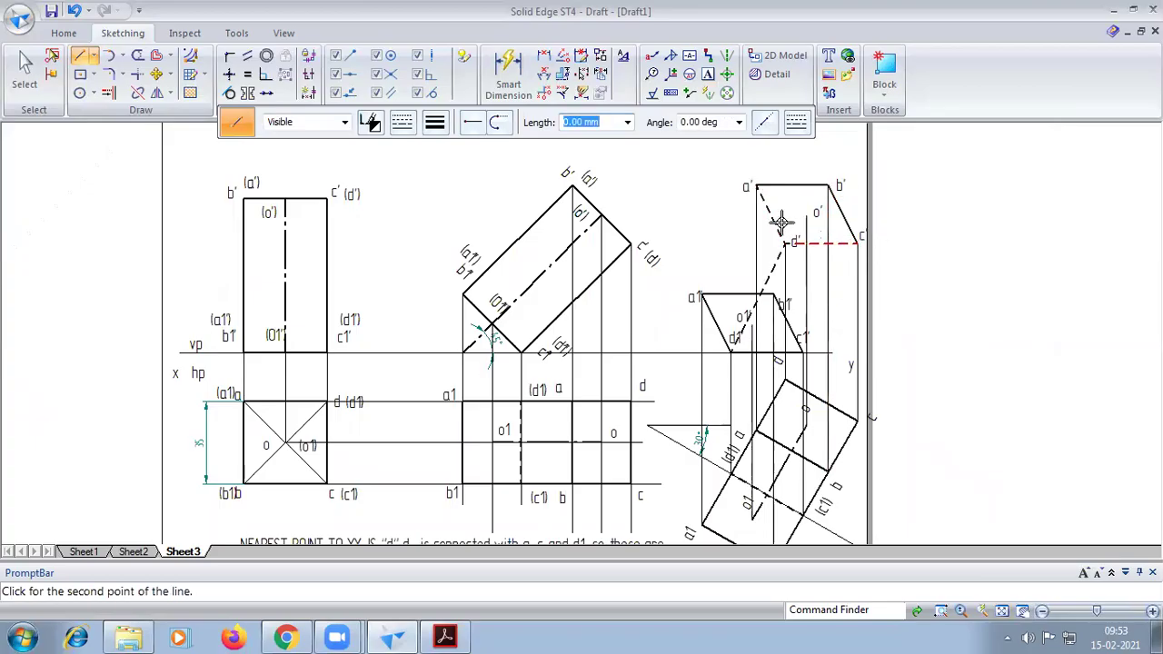
right_click(753, 183)
Step: Draw the visible long edges a'–a1', c'–c1' and b1'–b' of the prism in the final front view
click(756, 185)
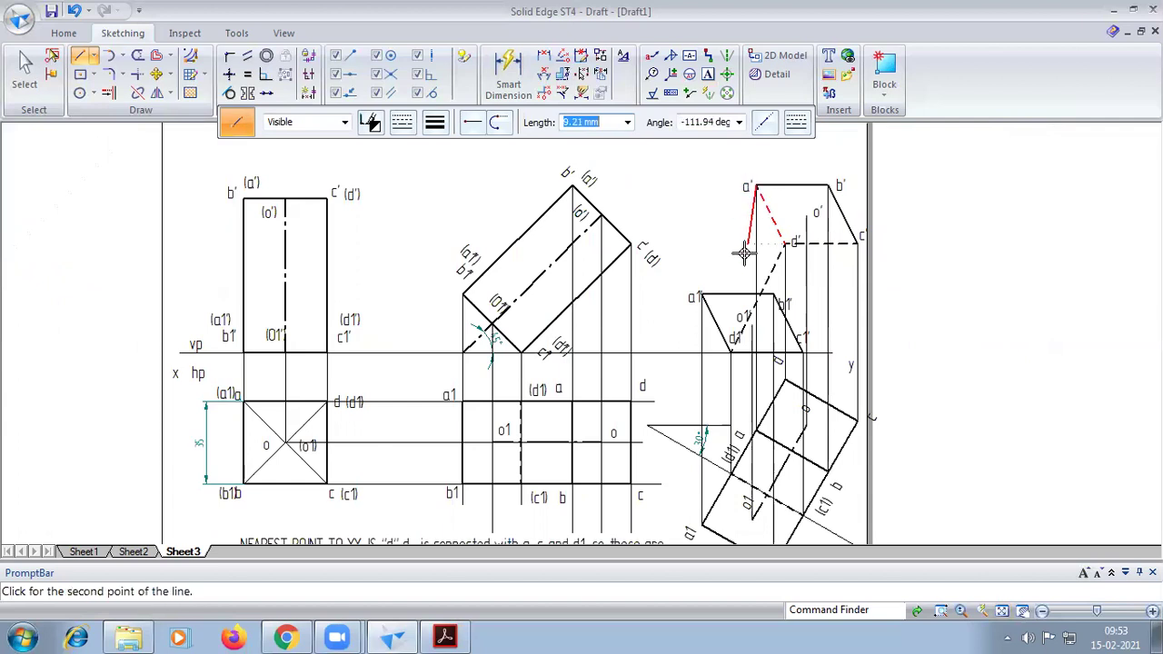
click(701, 296)
right_click(855, 244)
click(857, 243)
right_click(791, 332)
click(776, 293)
click(828, 185)
right_click(890, 246)
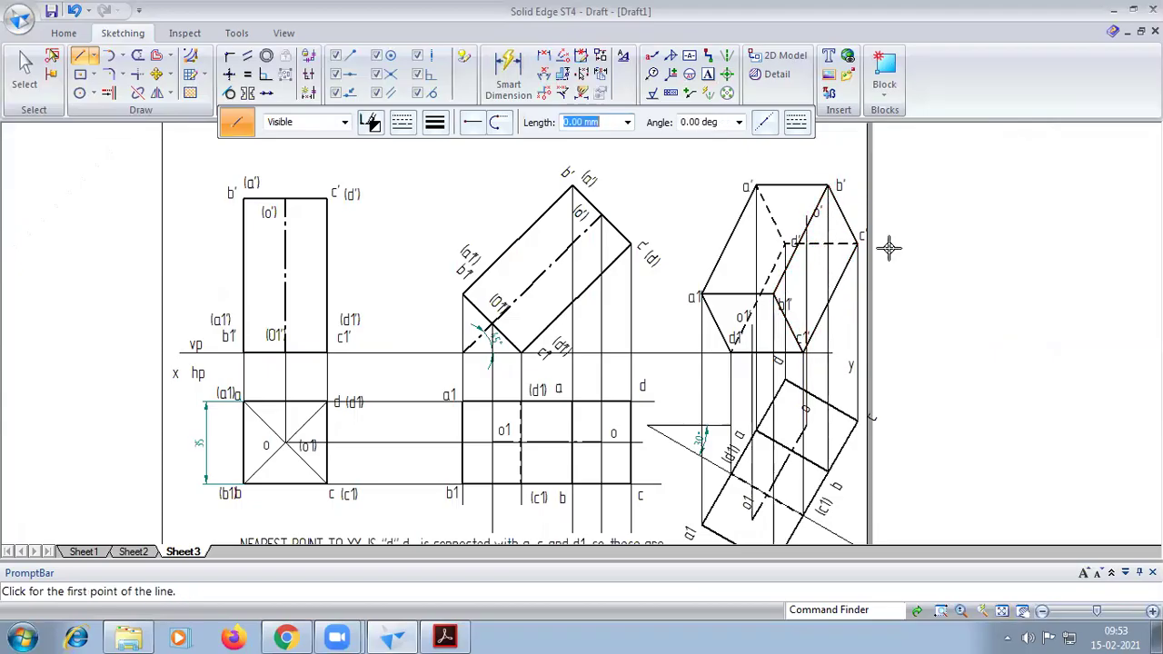
Step: Draw the prism's axis from o1' to o' as a chain line in the final front view
click(406, 132)
click(407, 173)
scroll(778, 309, up, 2)
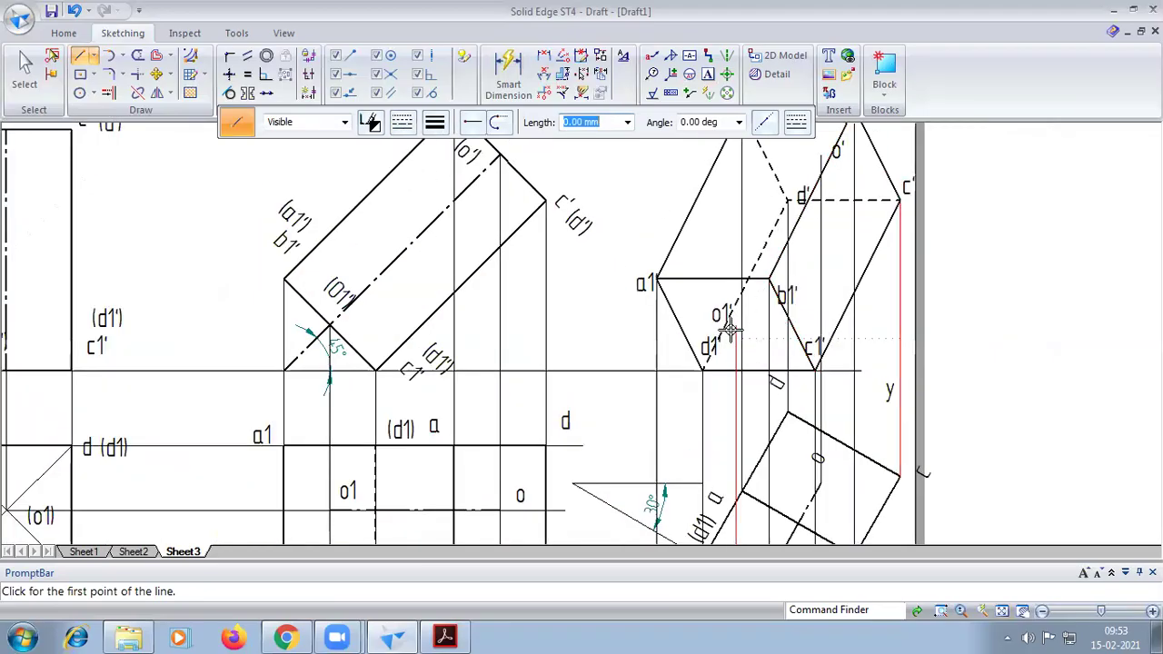
click(736, 322)
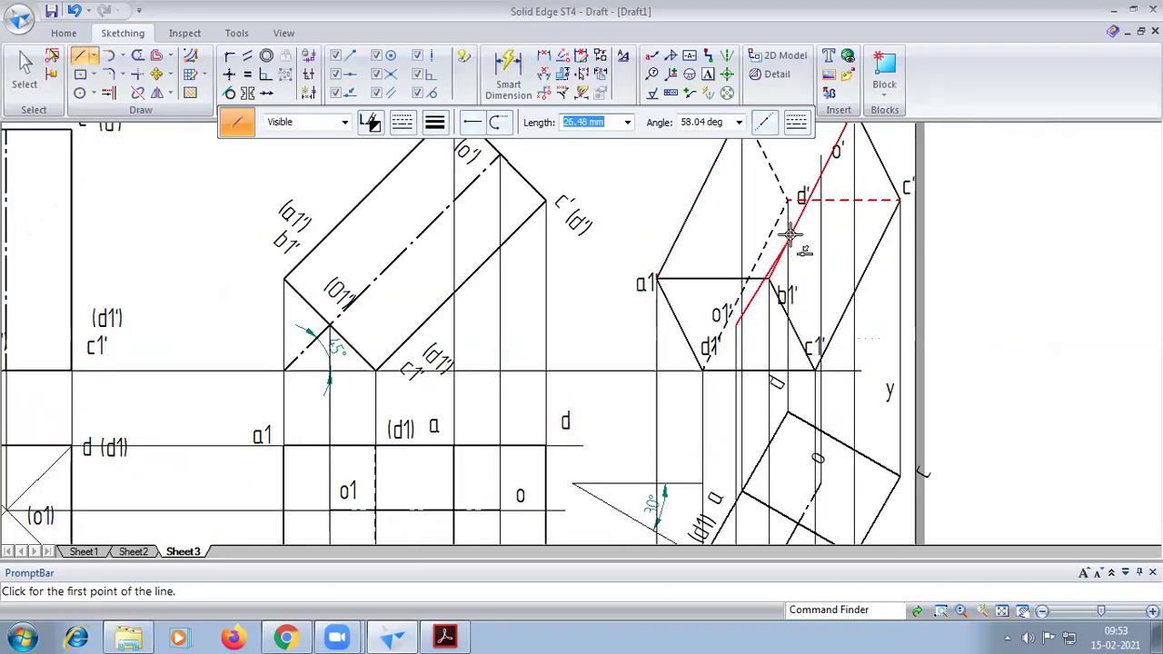
click(820, 162)
key(Escape)
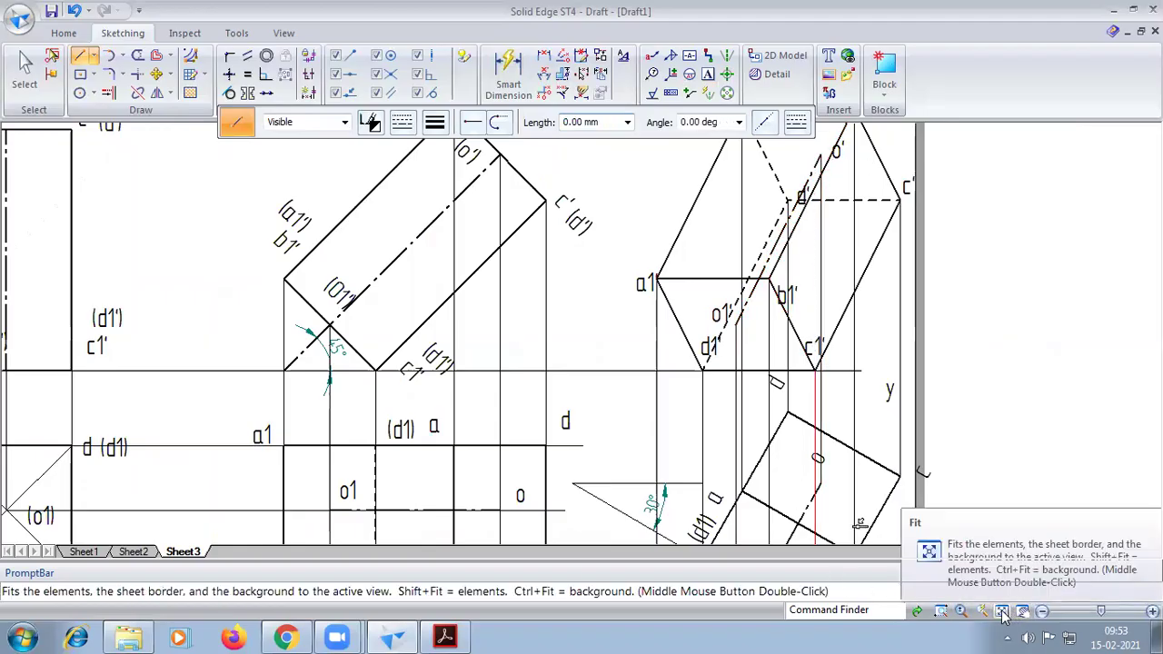
Step: Trim the projector ends that extend below the bottom edge of the second top view
click(1001, 610)
scroll(884, 308, up, 2)
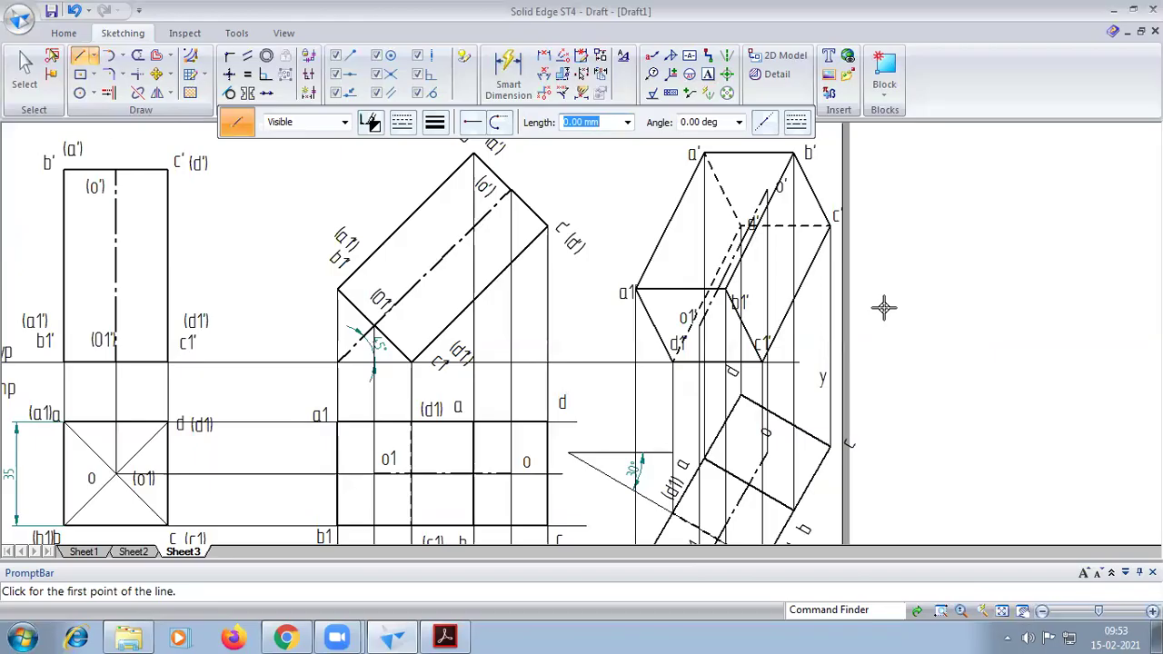
click(139, 56)
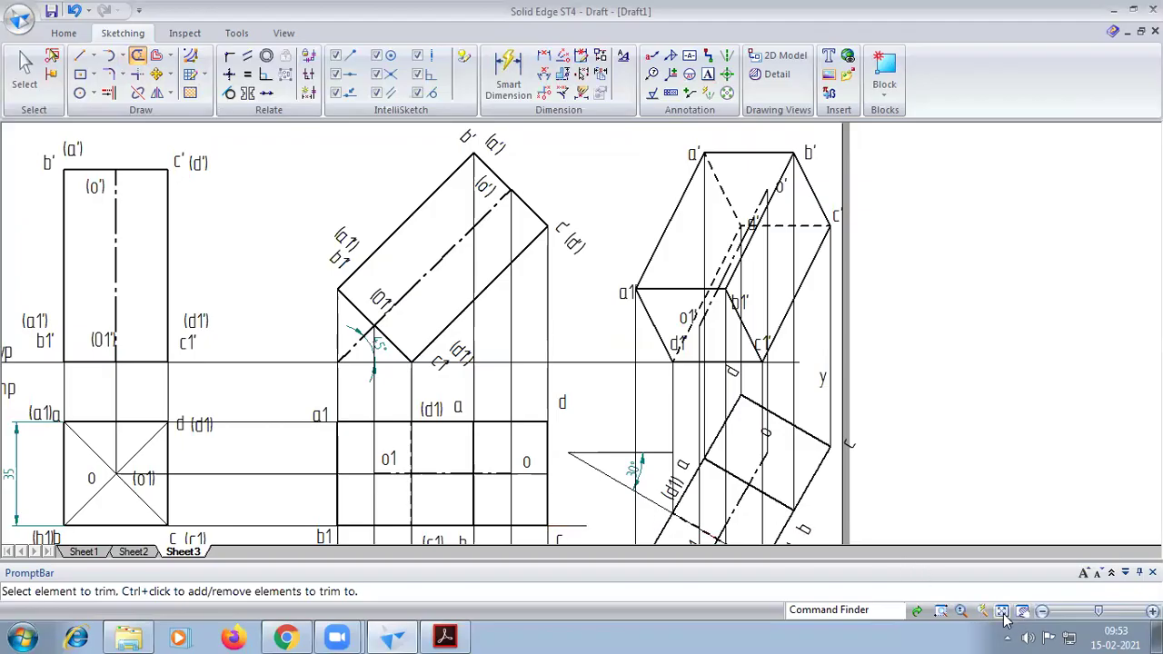
click(1002, 613)
scroll(558, 439, up, 3)
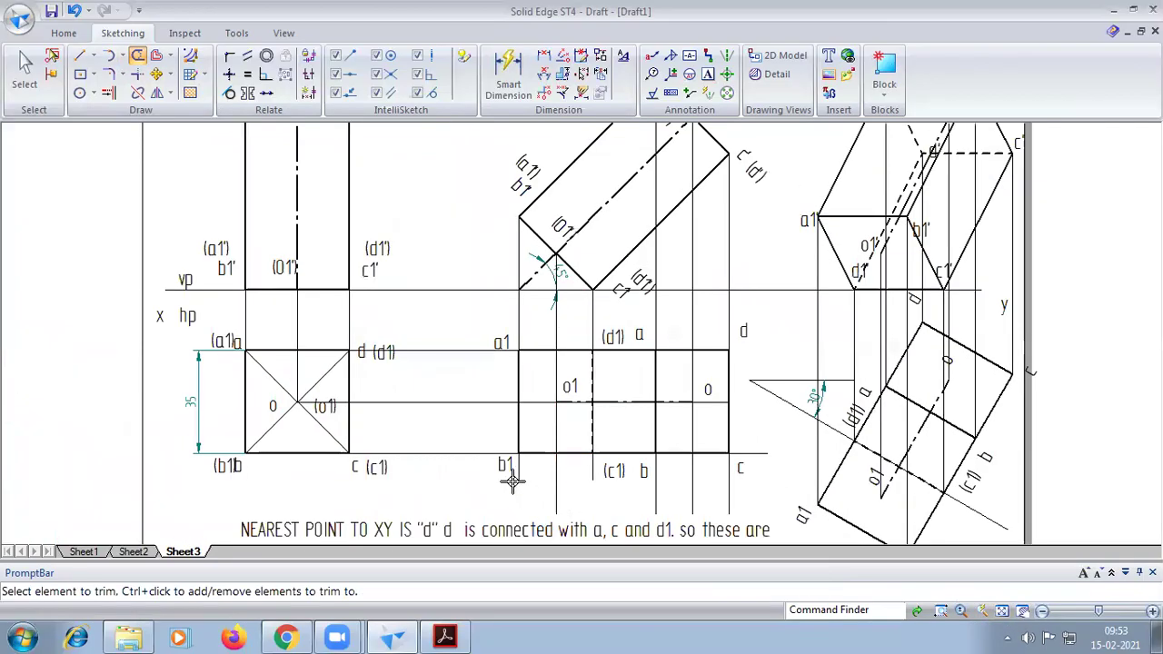
drag(638, 496, 745, 485)
Step: Add the note "base edge inclination= 90-45=45 degree" above the front views near the sheet's upper edge
scroll(745, 487, down, 3)
scroll(841, 486, up, 1)
scroll(841, 486, up, 1)
scroll(822, 458, down, 1)
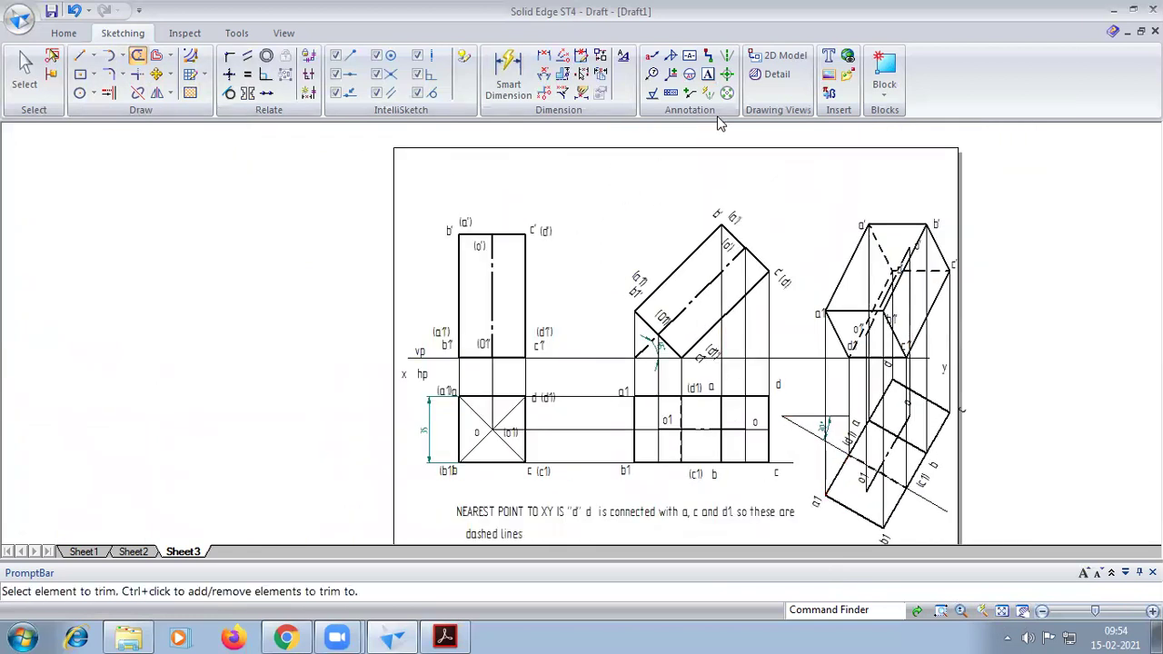
click(707, 74)
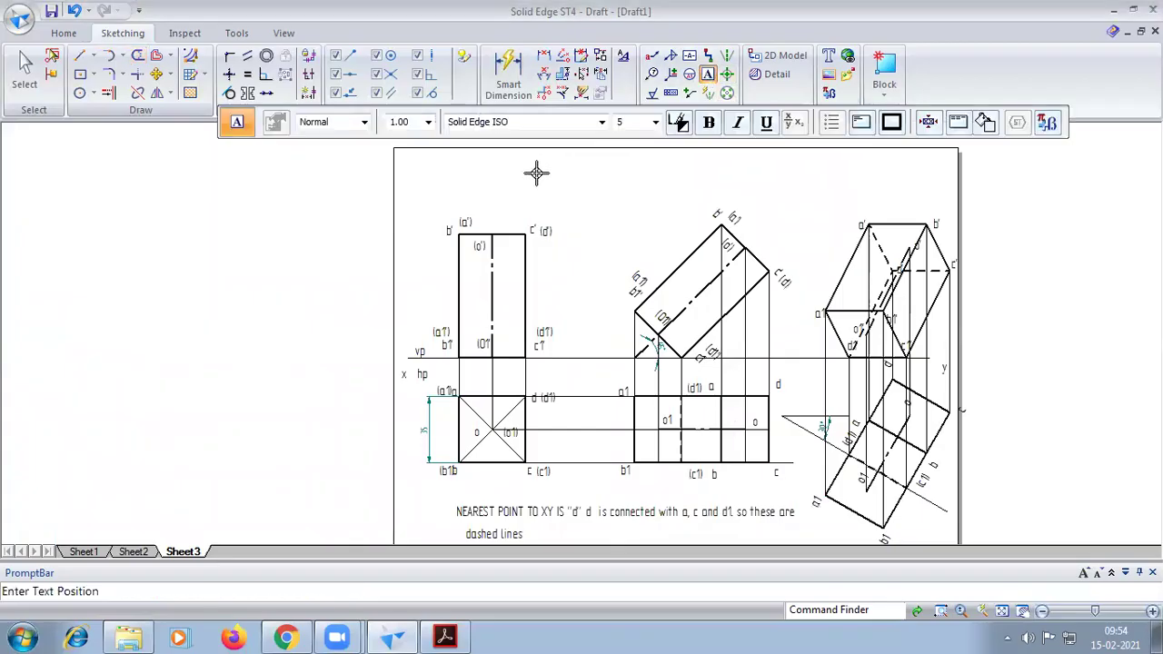
click(656, 264)
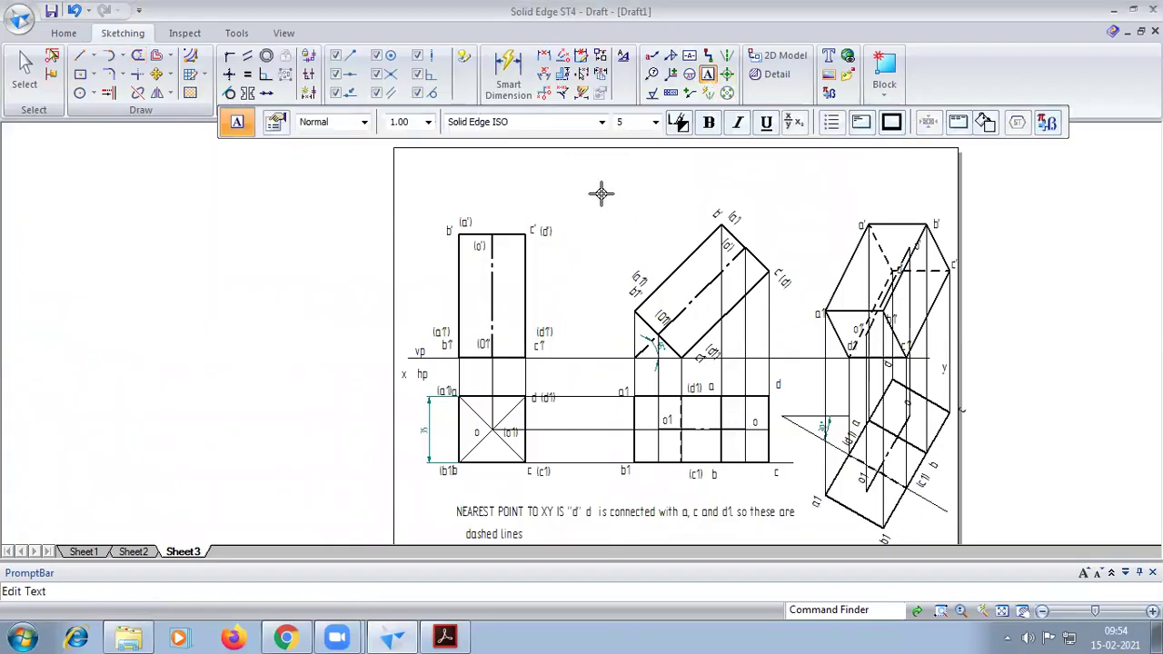
text(bose)
text( edge inclination)
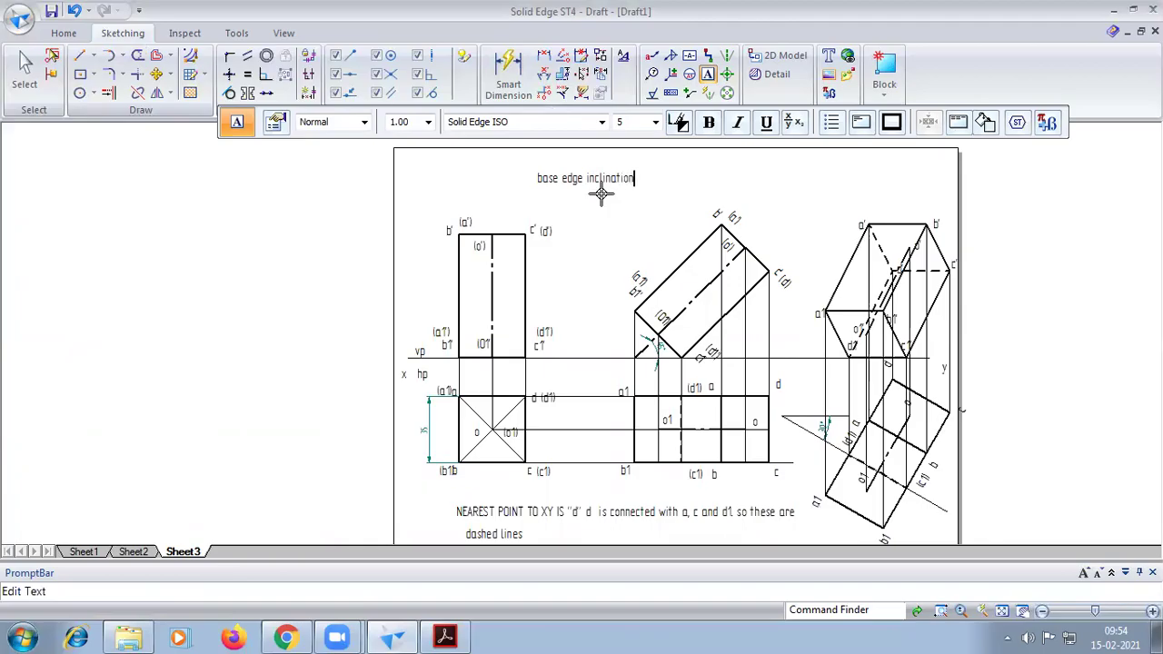
text(=)
text(90-45=45 degree)
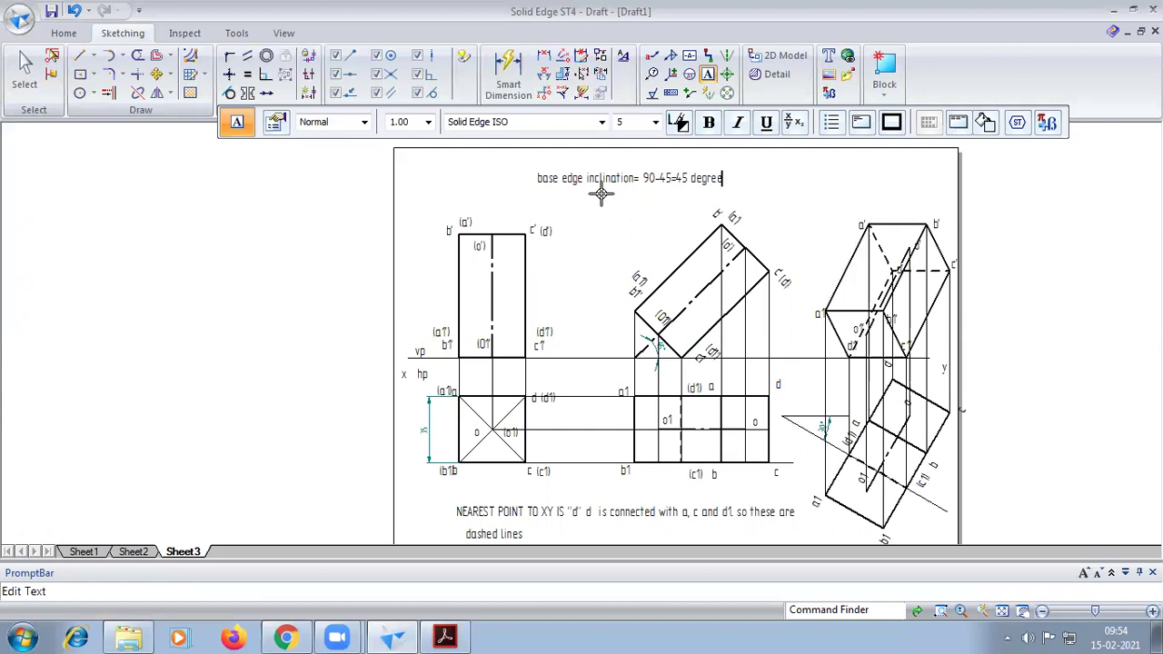
Step: Dimension the axis length of the first front view, placing the dimension to the left of the rectangle
click(982, 610)
drag(709, 253, 609, 238)
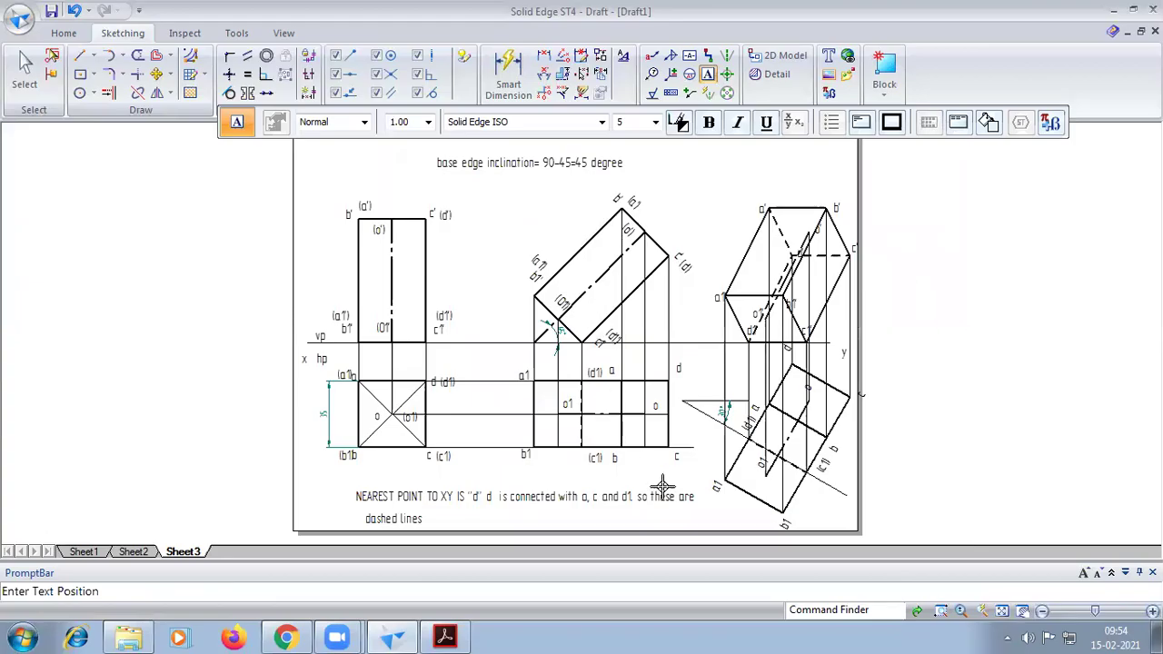
click(508, 73)
click(391, 279)
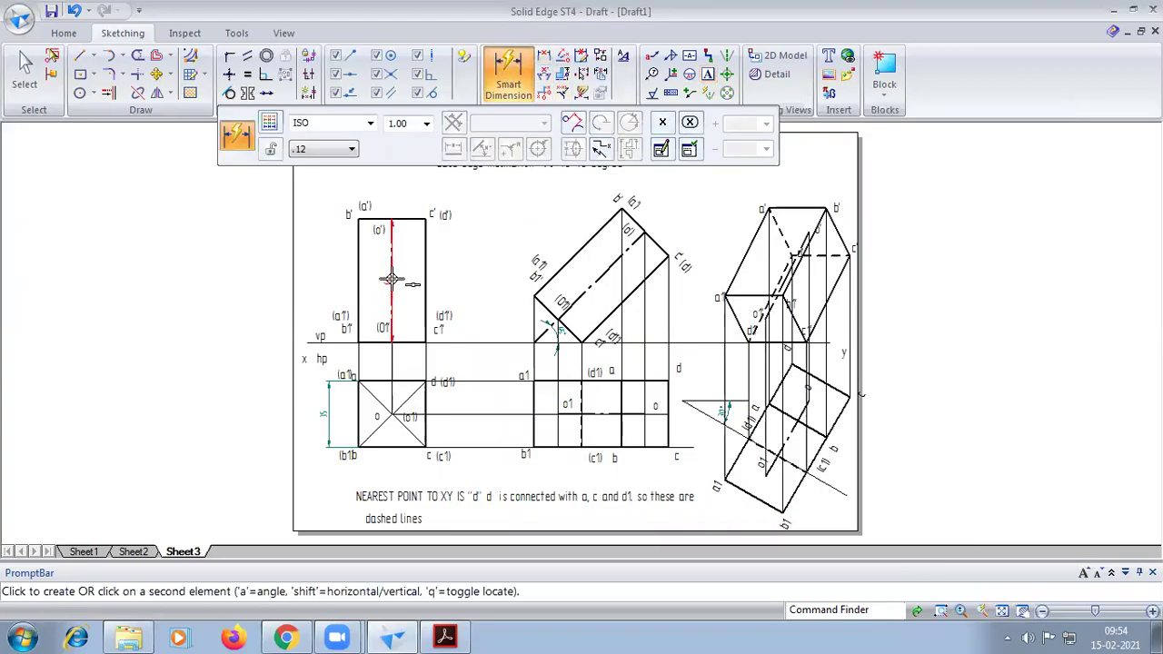
click(318, 283)
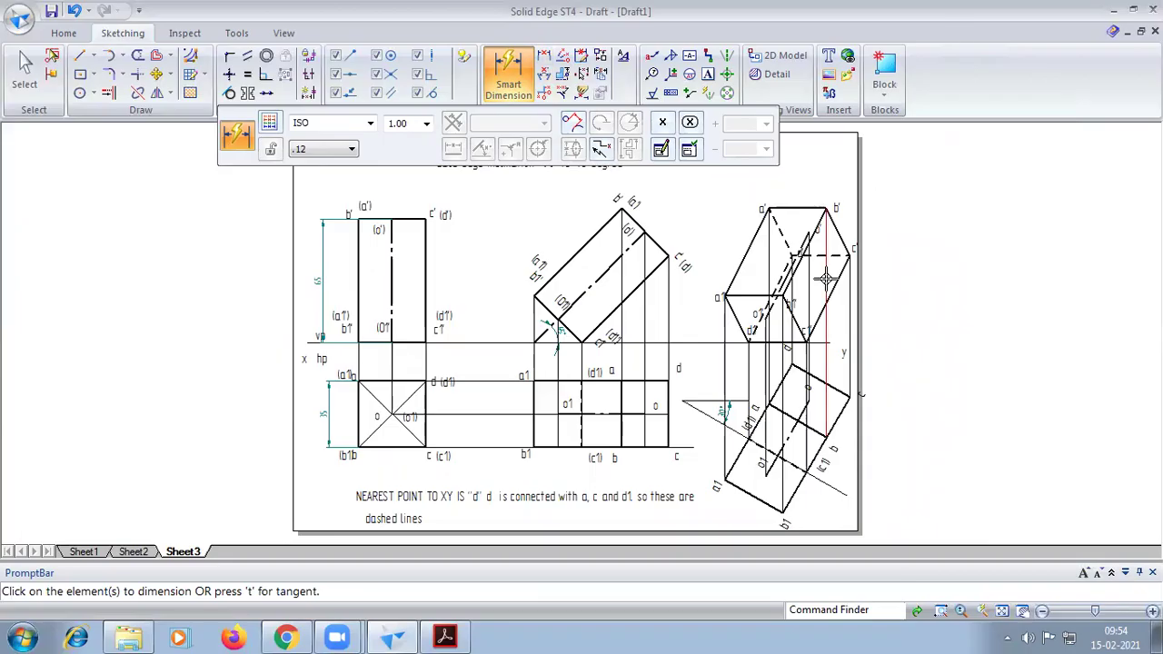
scroll(825, 278, up, 4)
scroll(826, 278, down, 4)
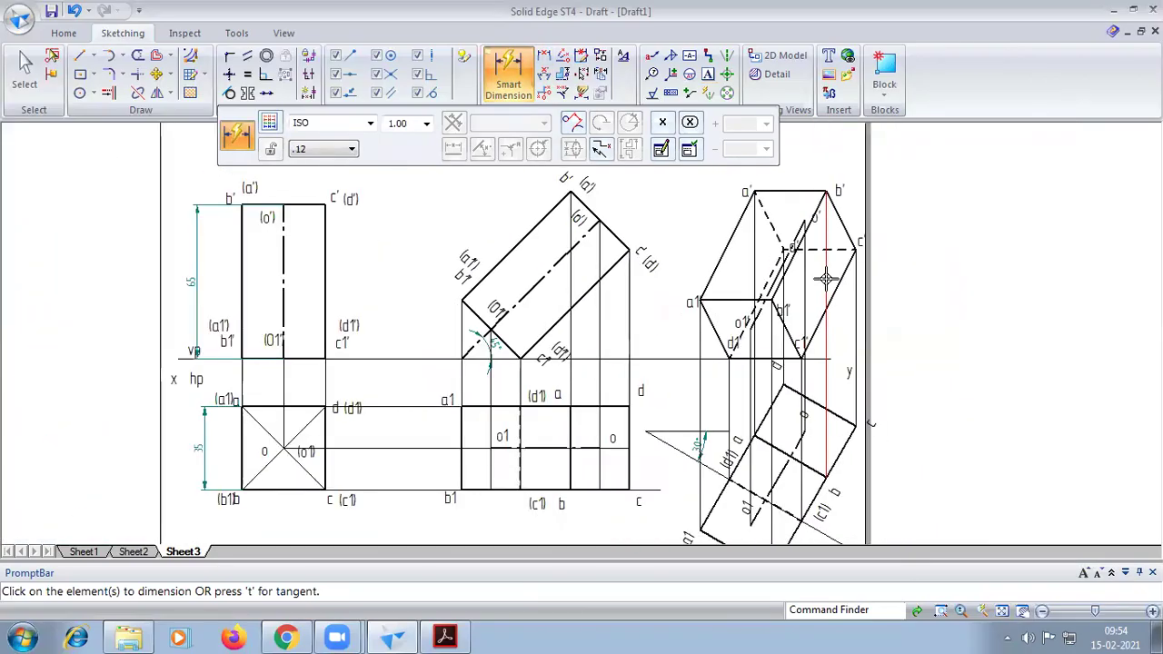